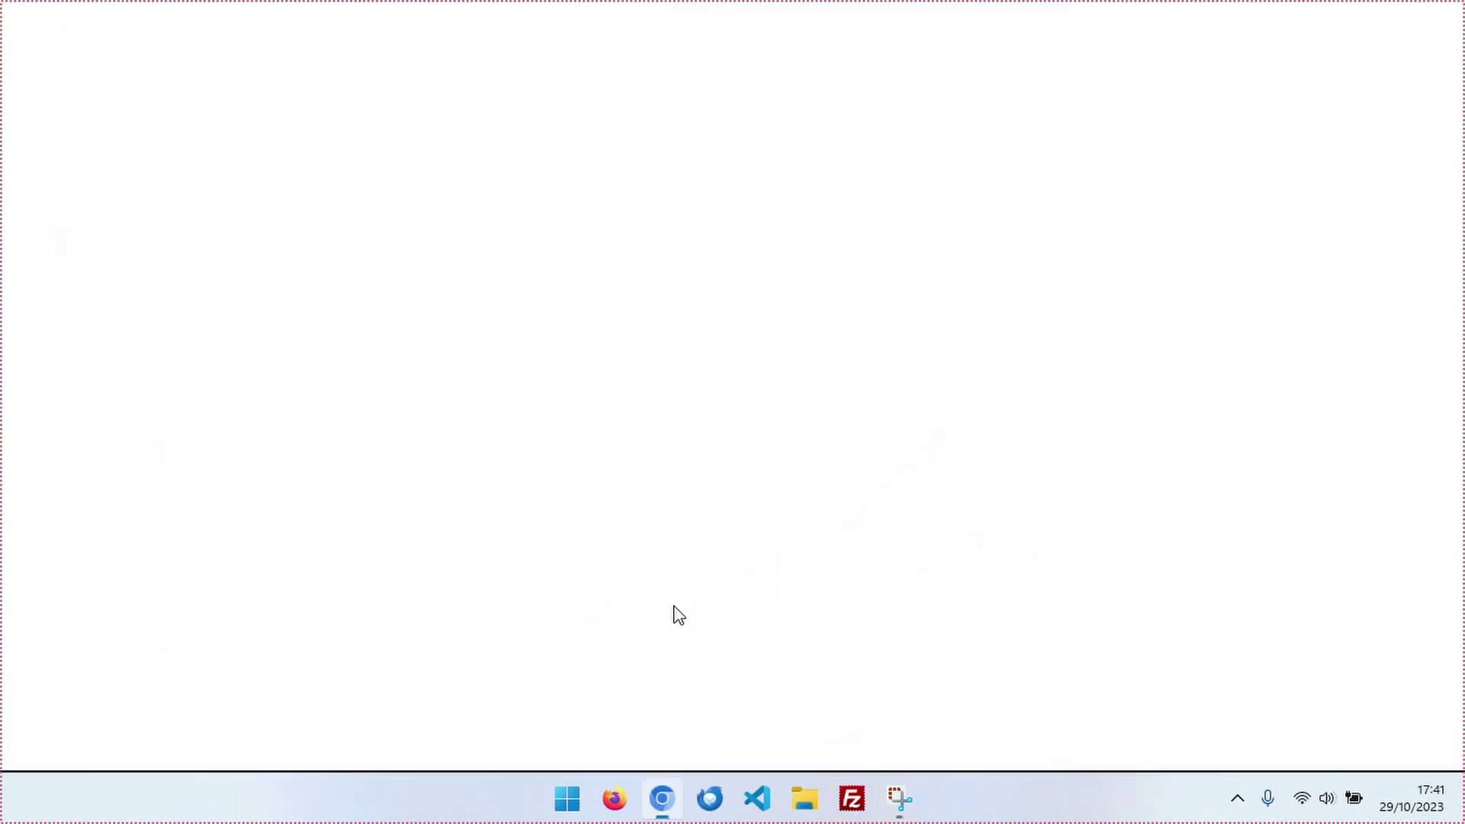
Search Google for 'wamp' and go to the downloads section of wampserver.com.
click(554, 442)
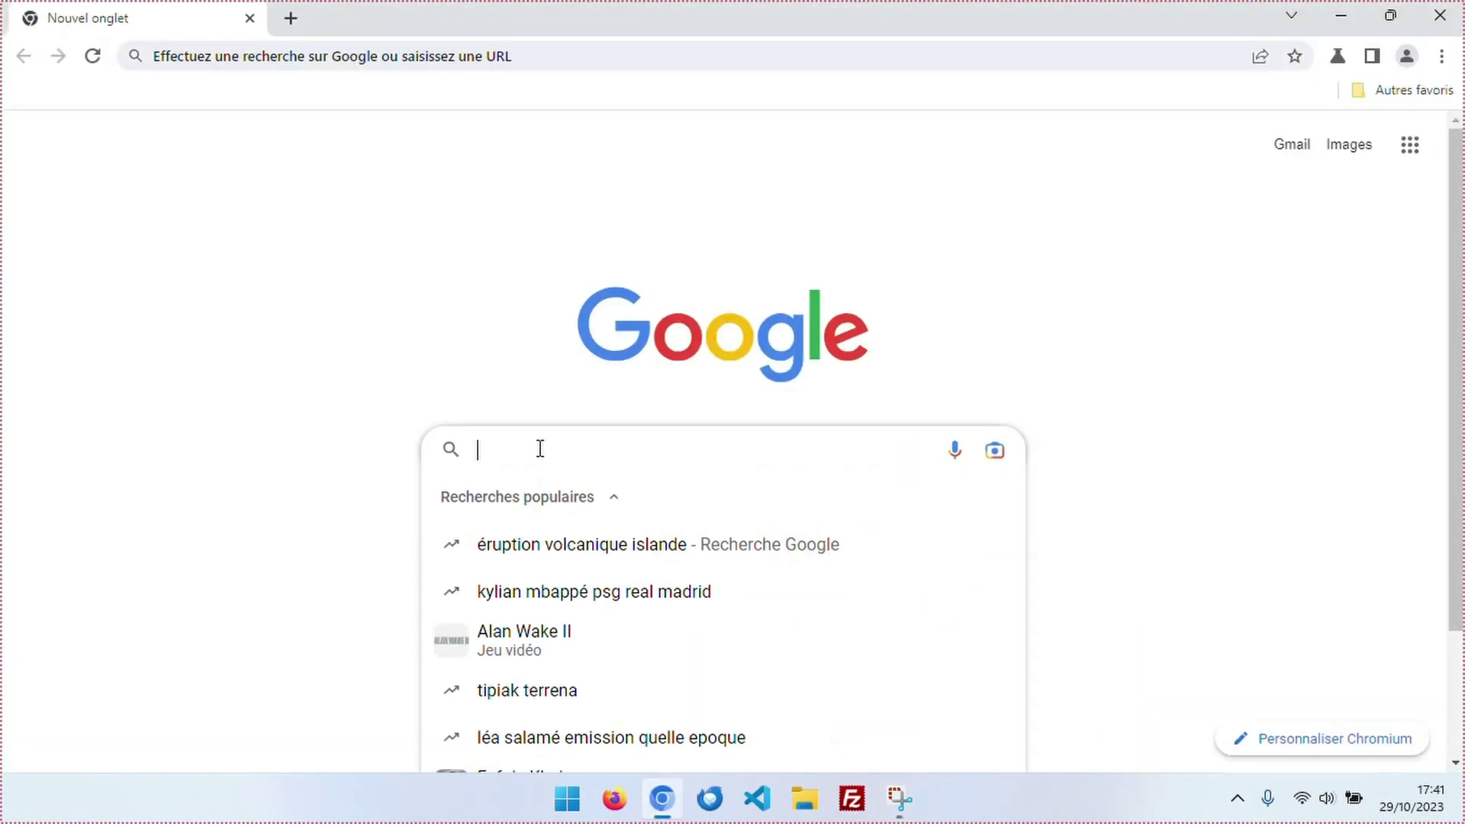
text(wamp)
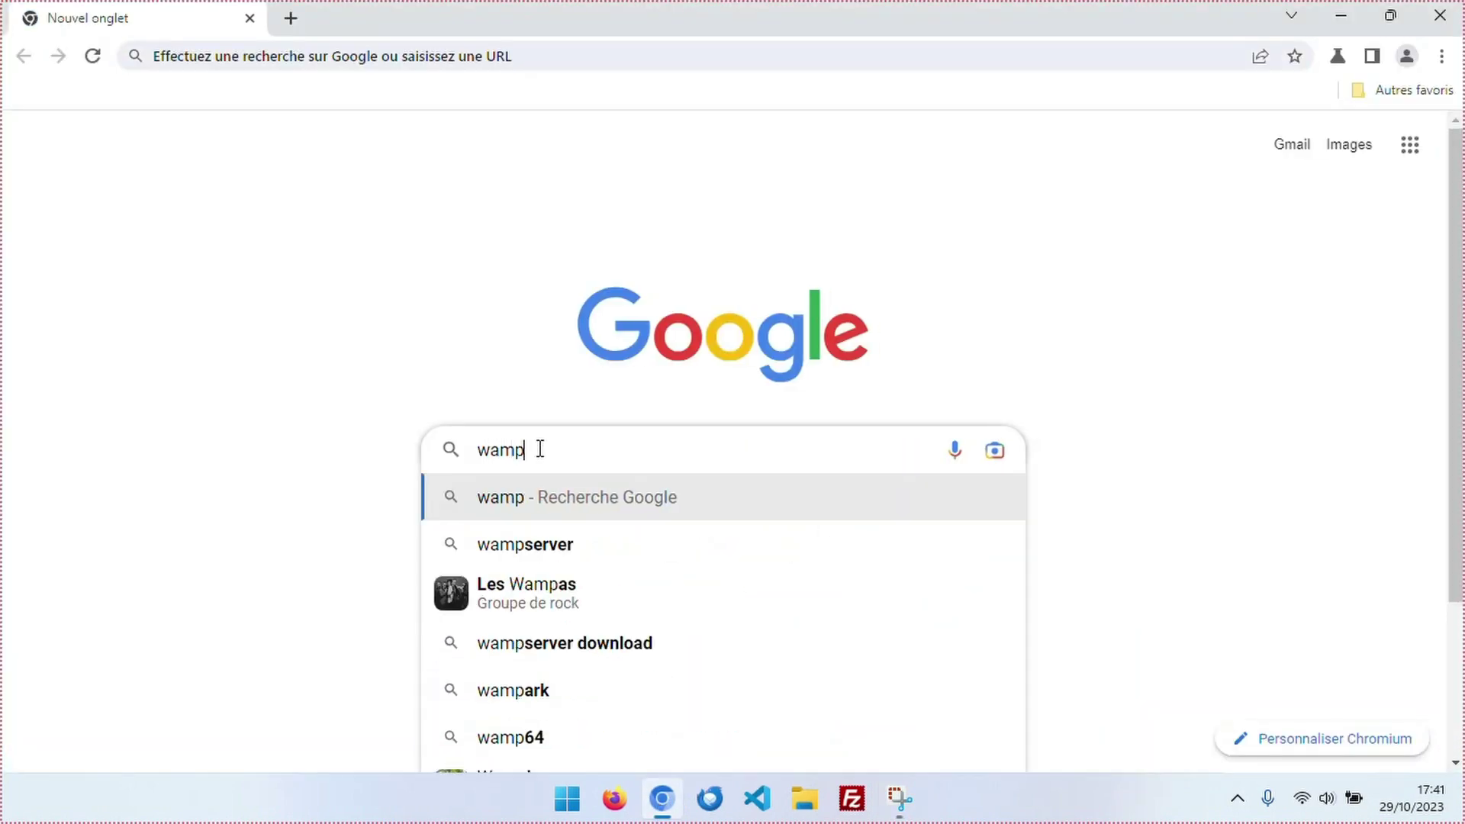
key(Return)
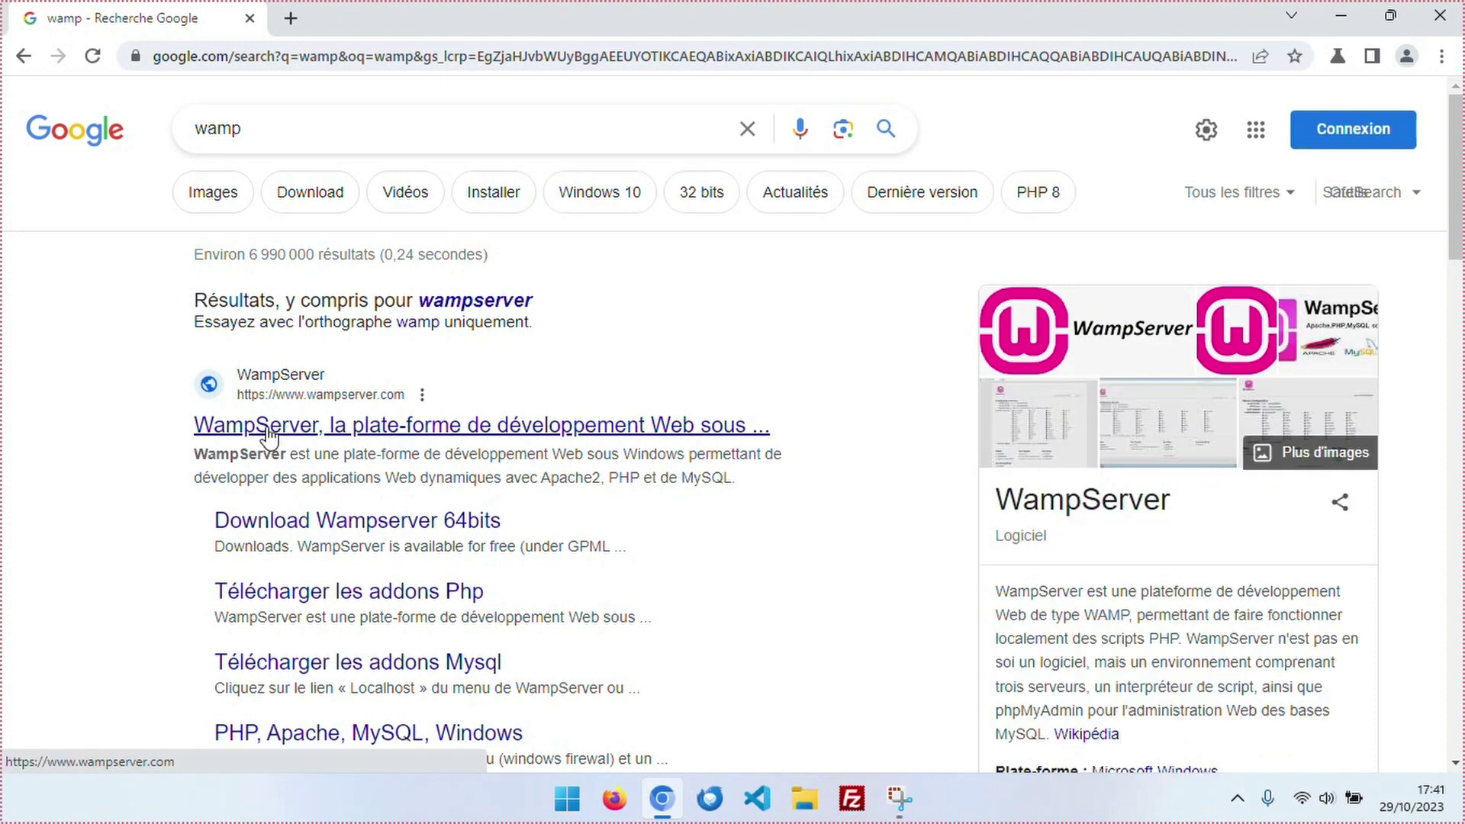
click(269, 436)
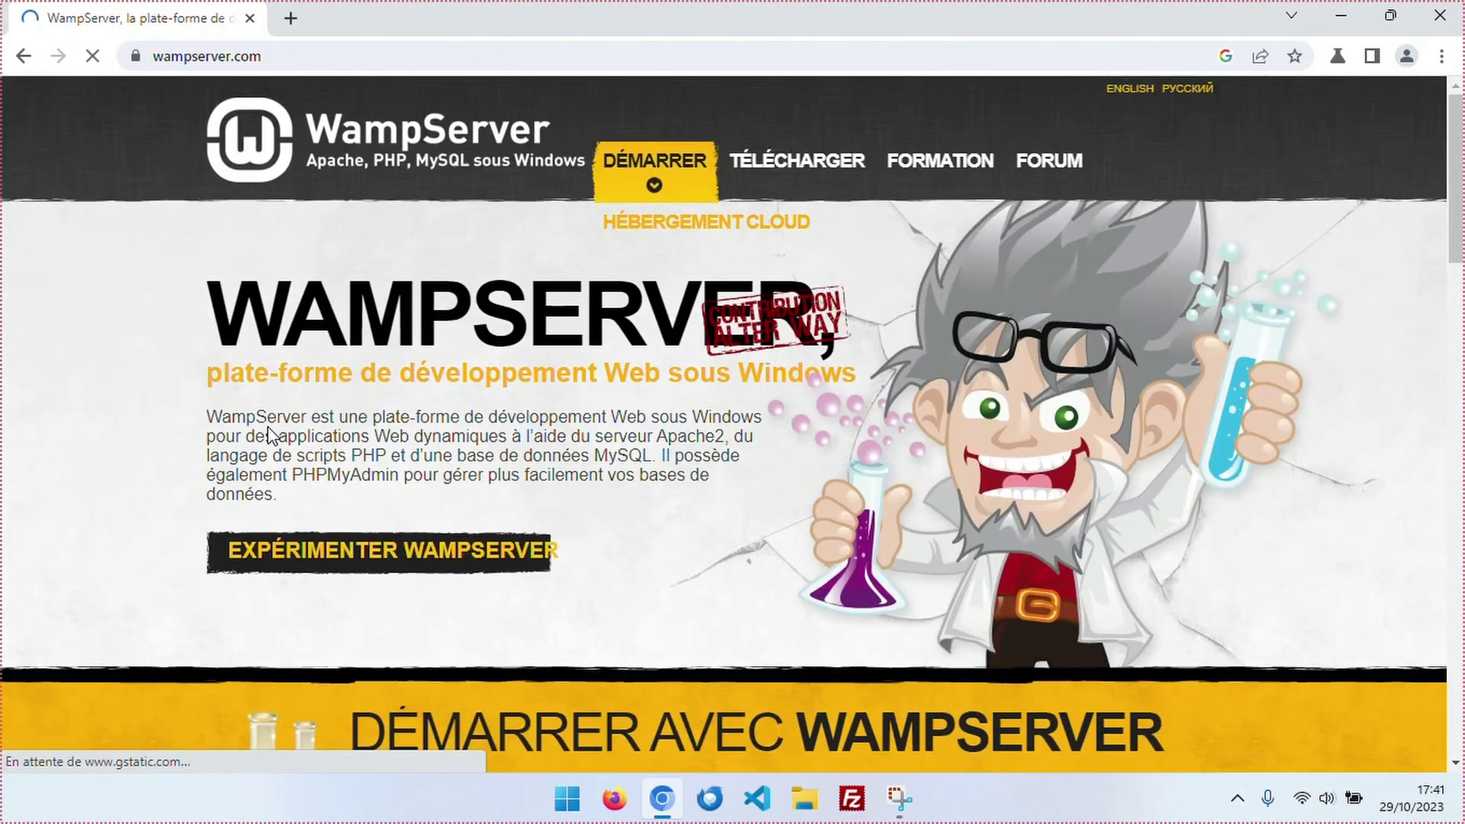
click(786, 163)
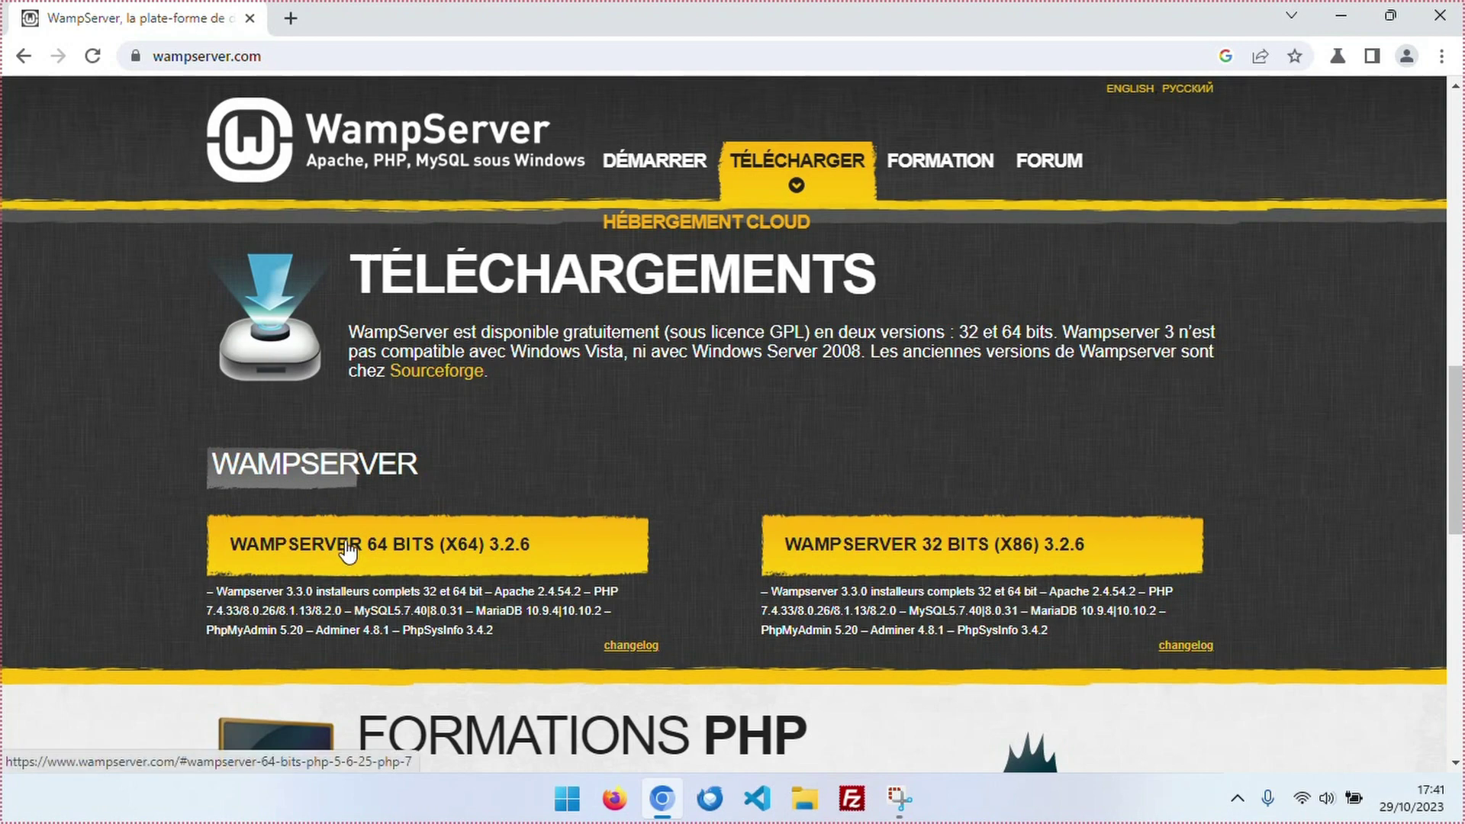
Download the 64-bit WampServer 3.3.0 installer via the direct link and launch it.
click(343, 549)
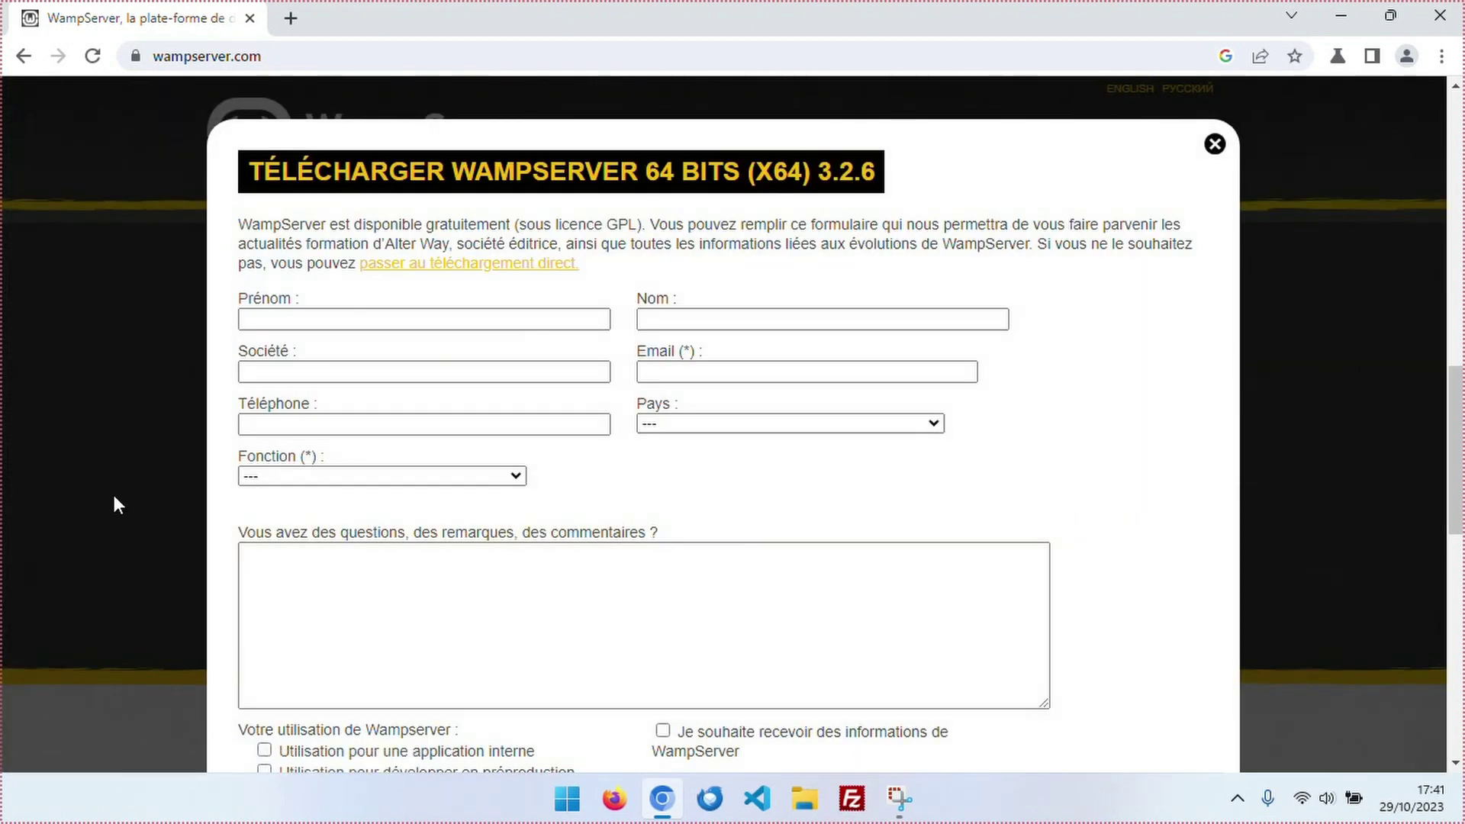
click(473, 279)
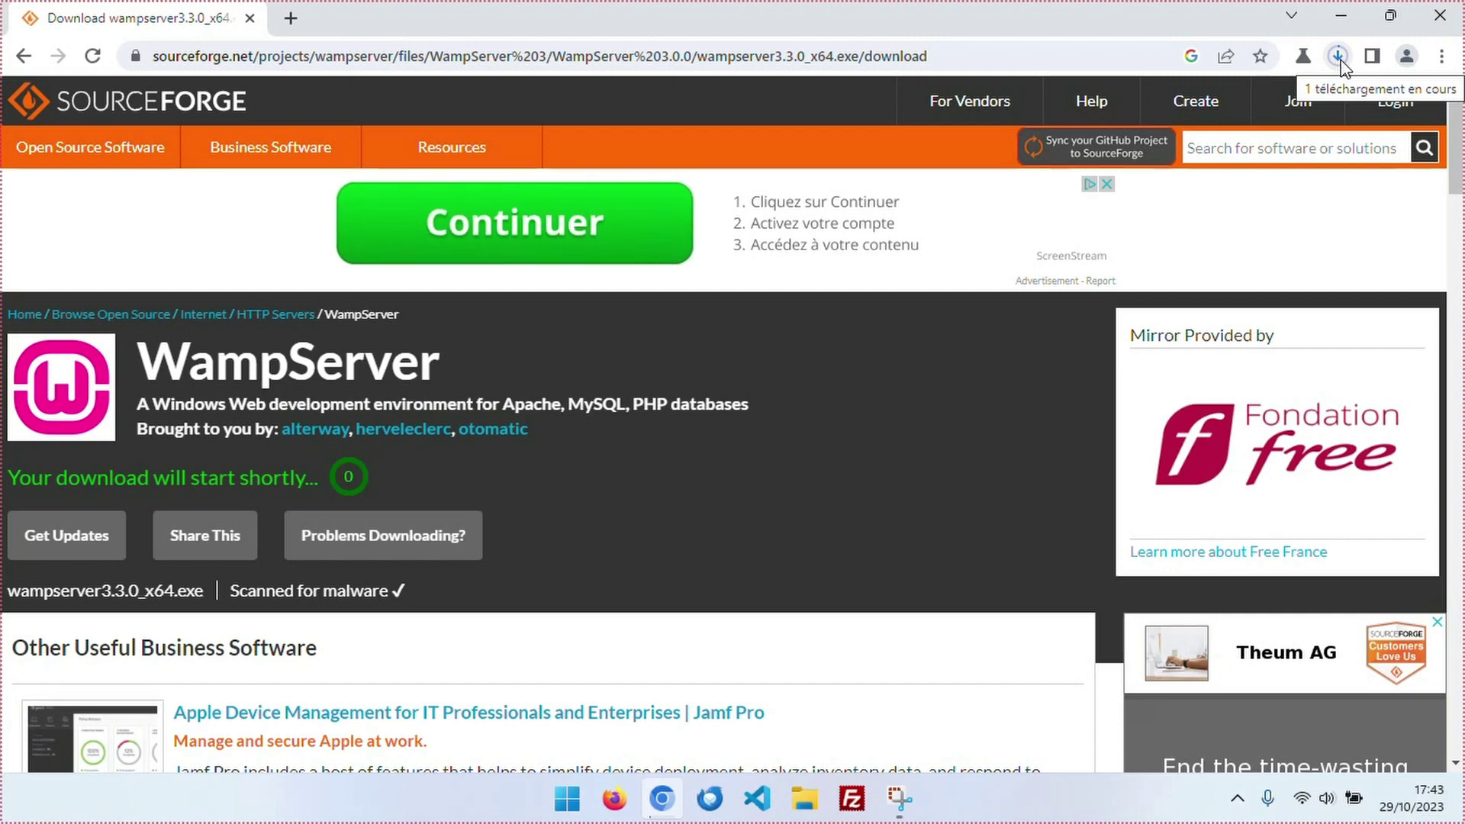
click(1338, 58)
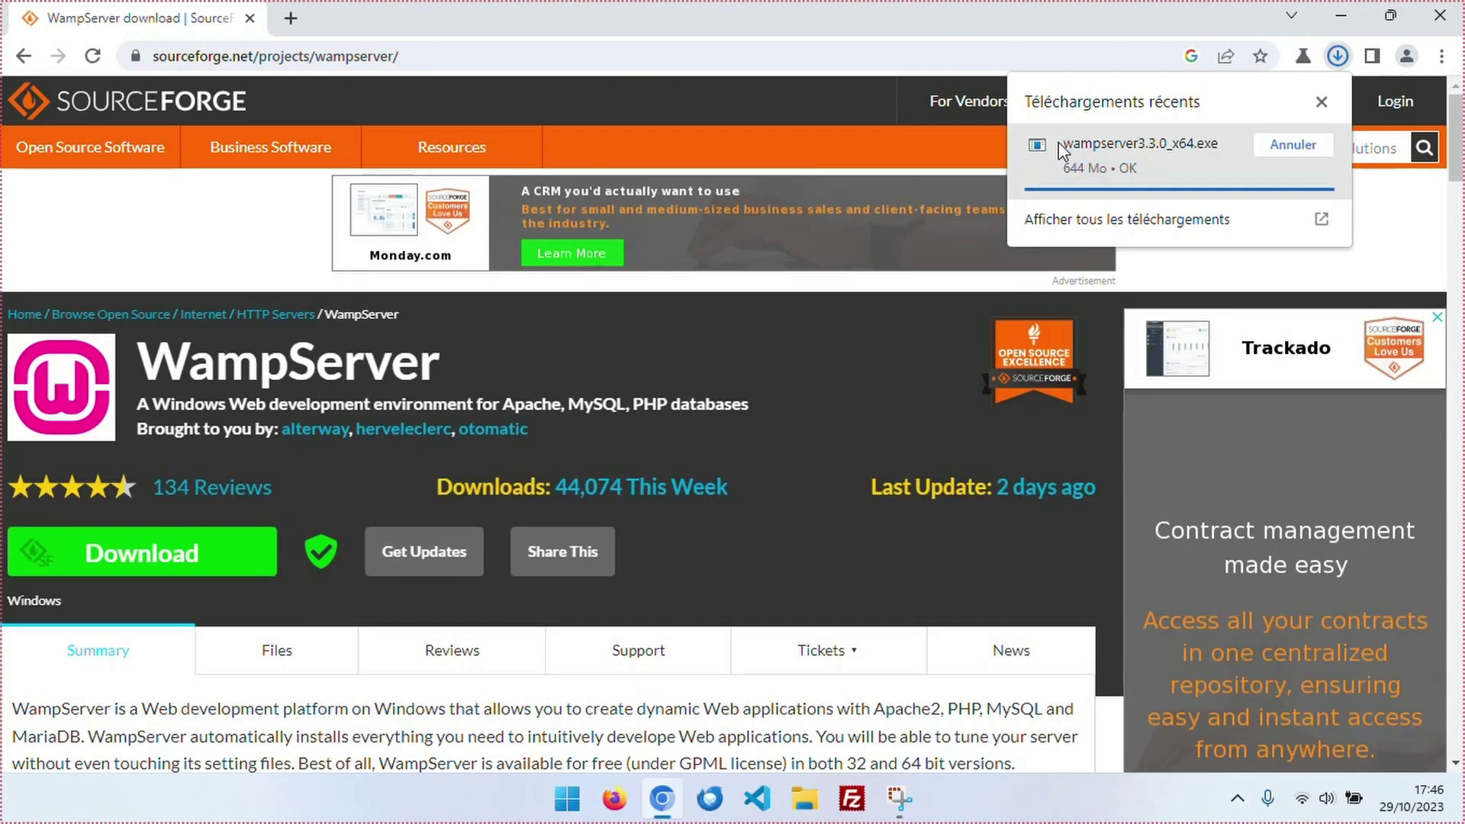
click(1110, 158)
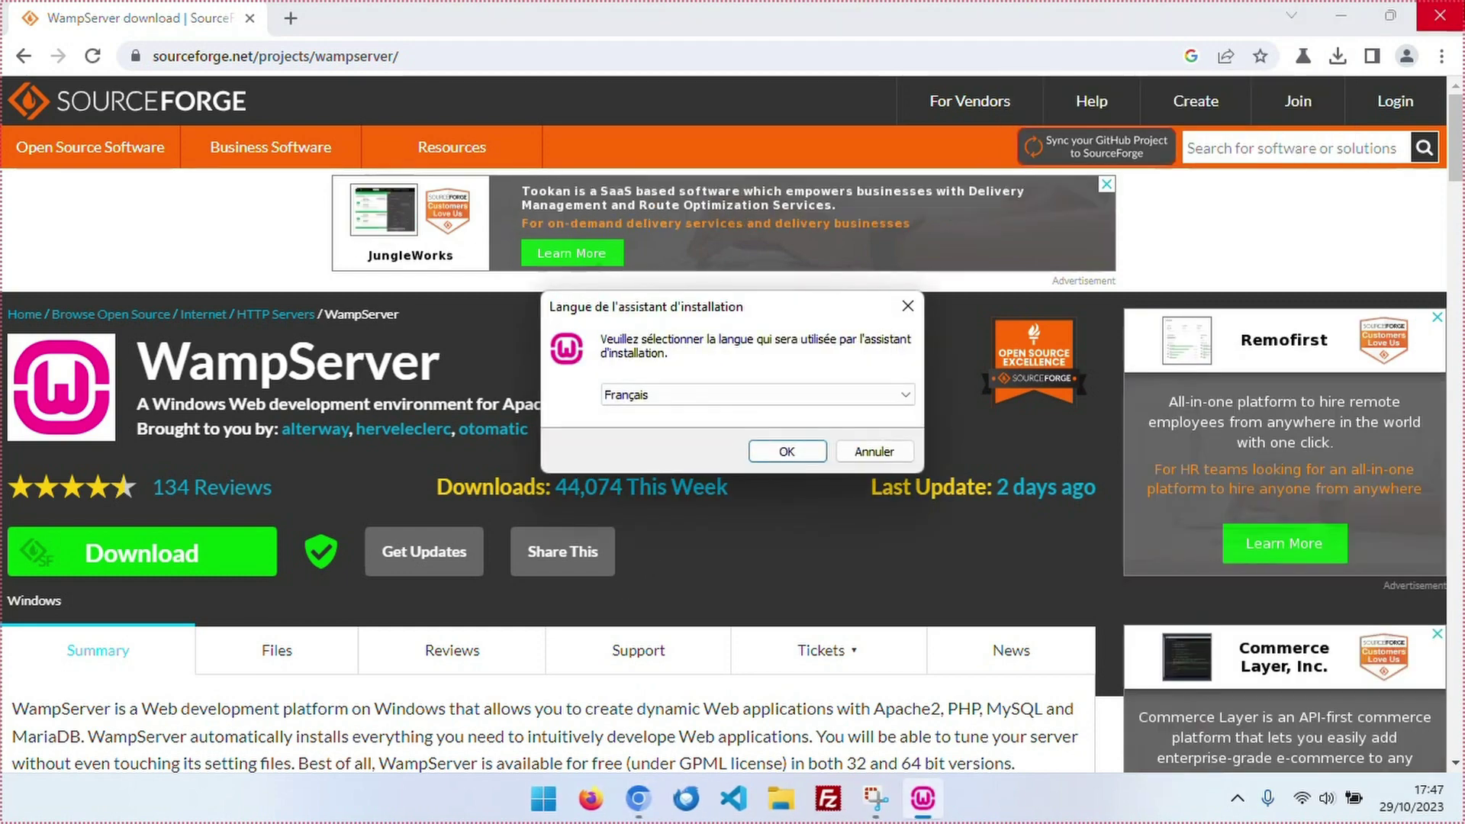
Close Chrome, keep Français as installer language, and accept the licence agreement.
click(1440, 16)
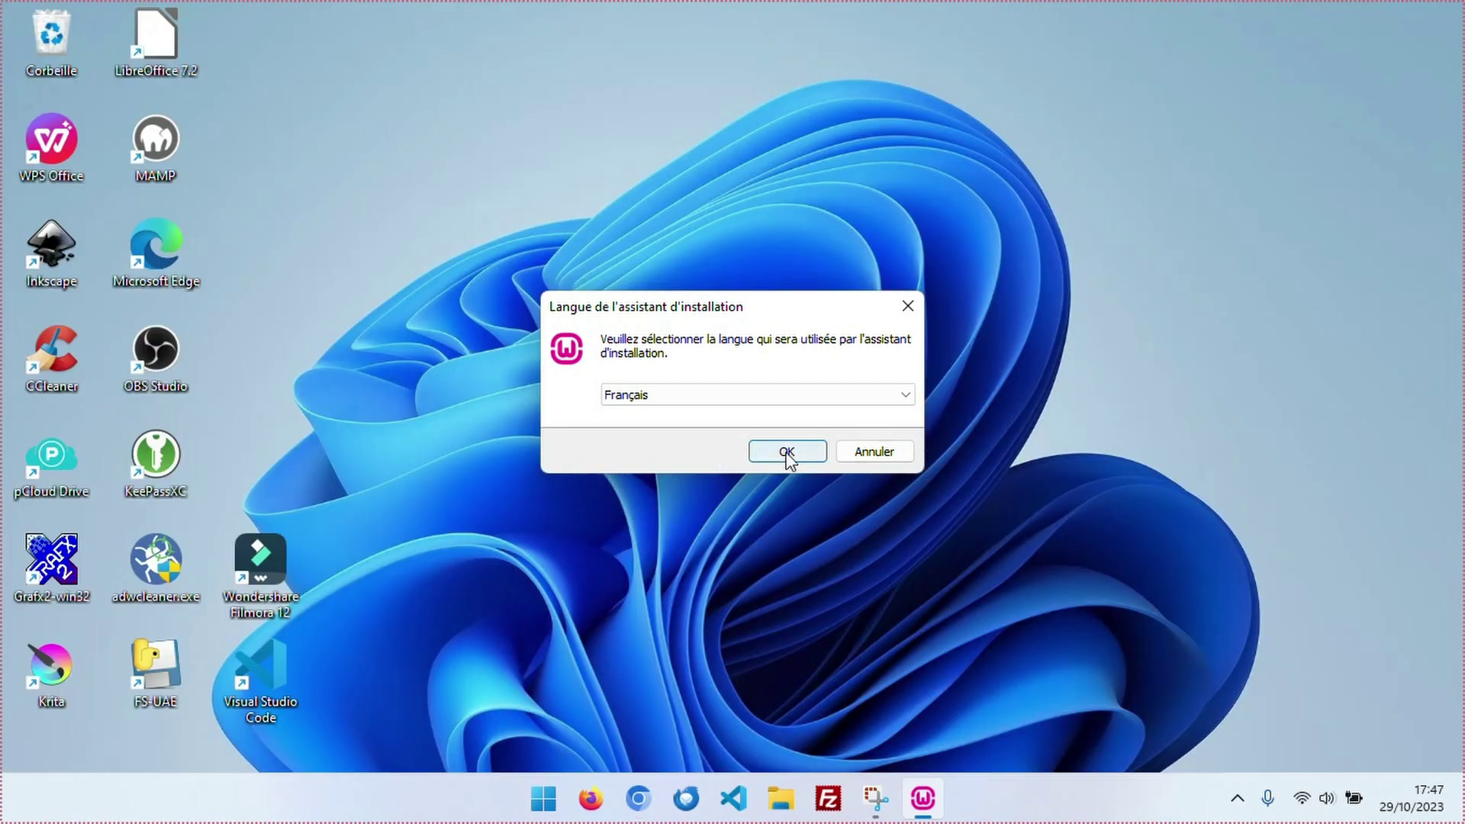
click(787, 451)
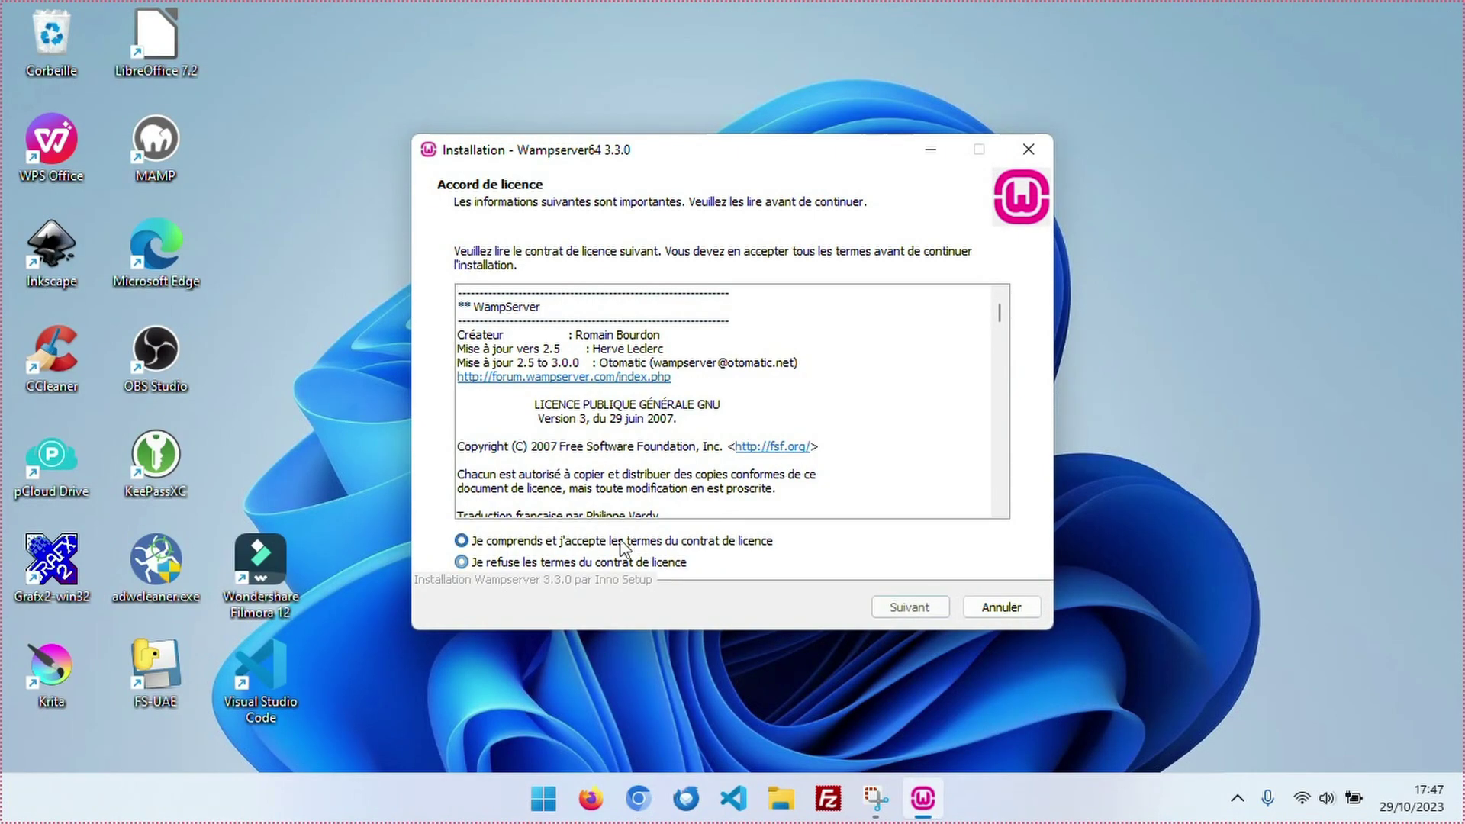
click(622, 543)
click(908, 604)
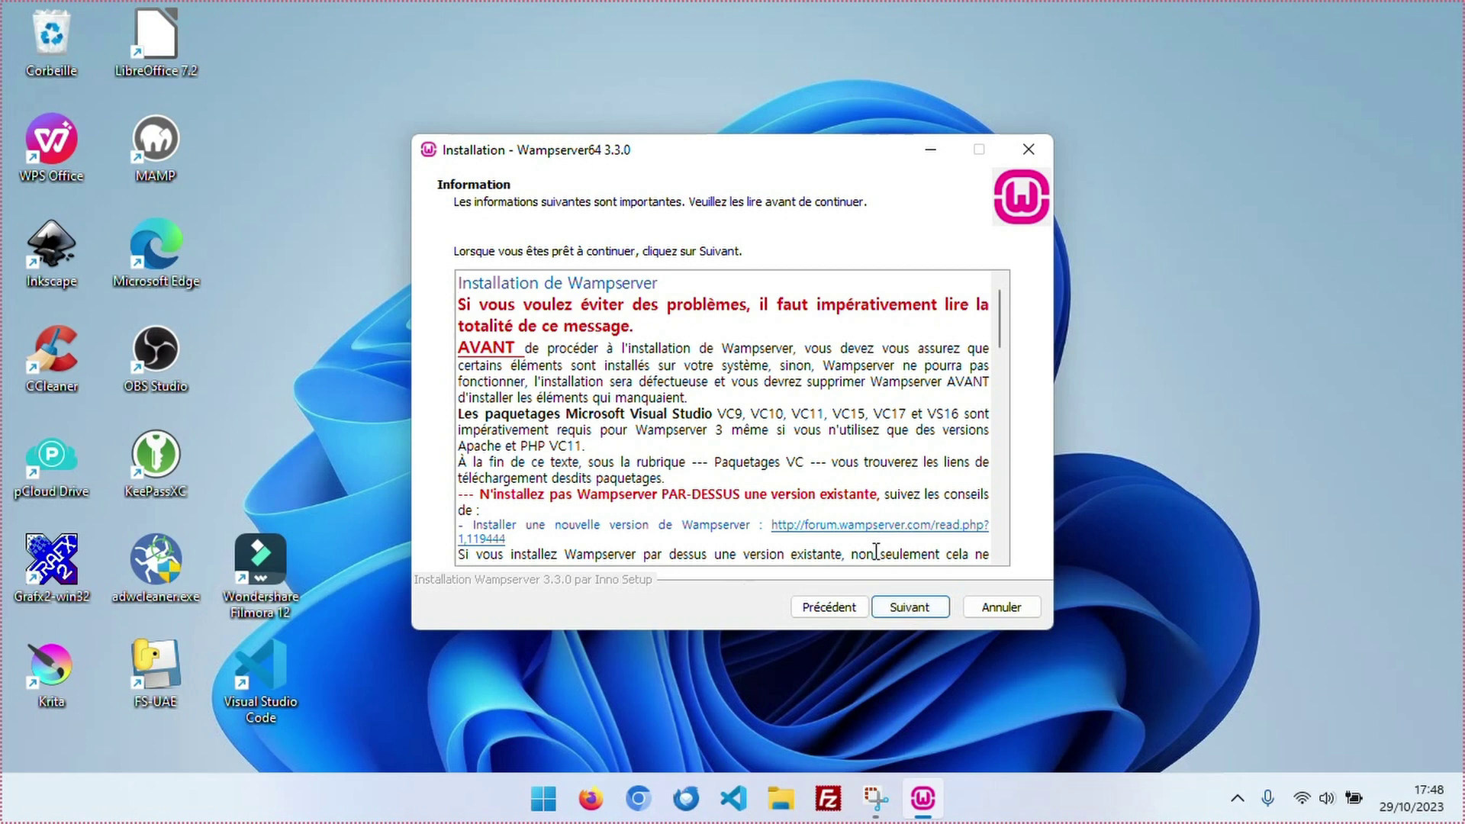
Keep the default c:\wamp64 folder, components and Start menu folder.
click(910, 608)
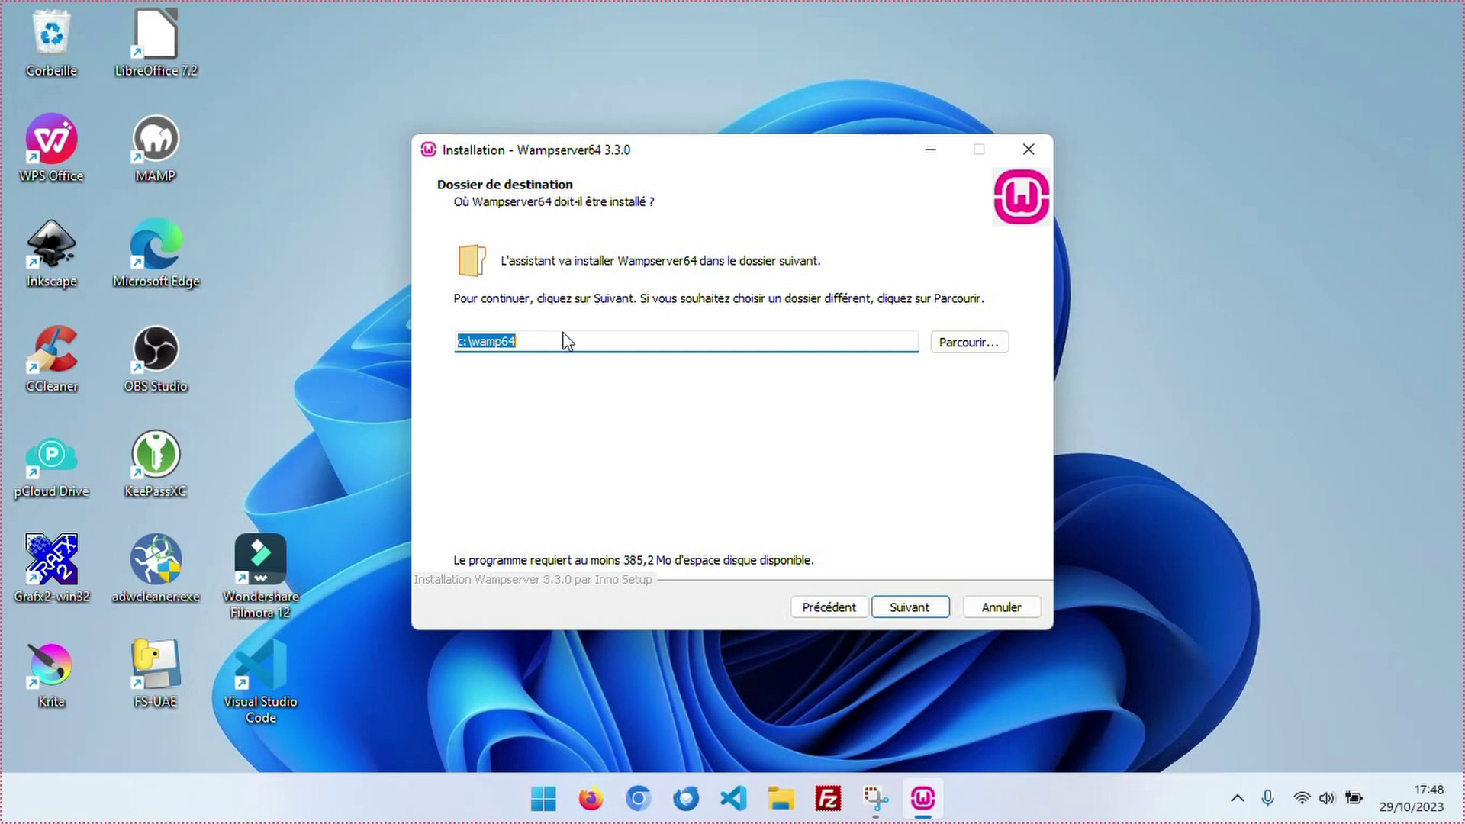
click(913, 609)
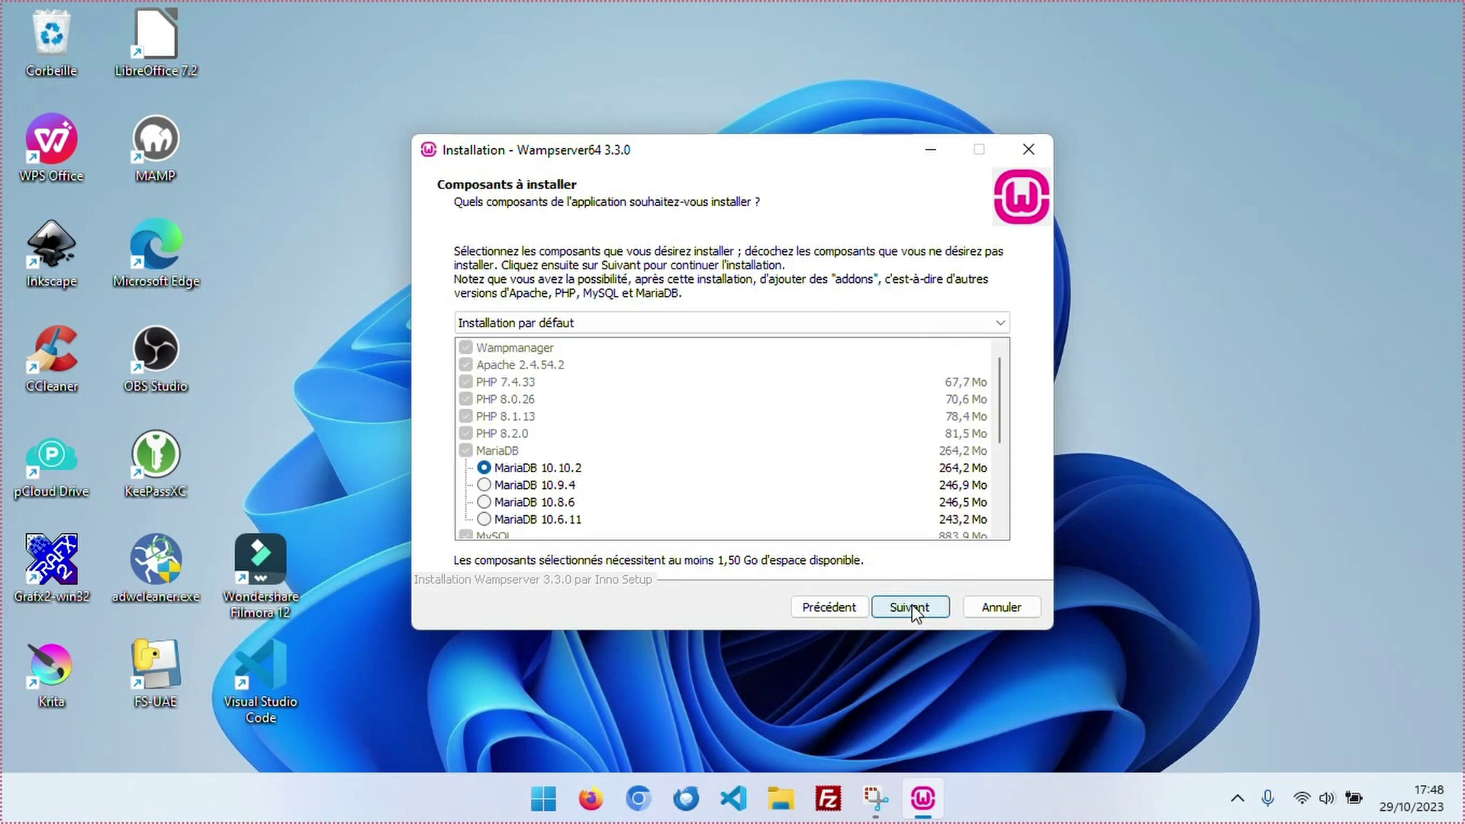
scroll(735, 471, down, 3)
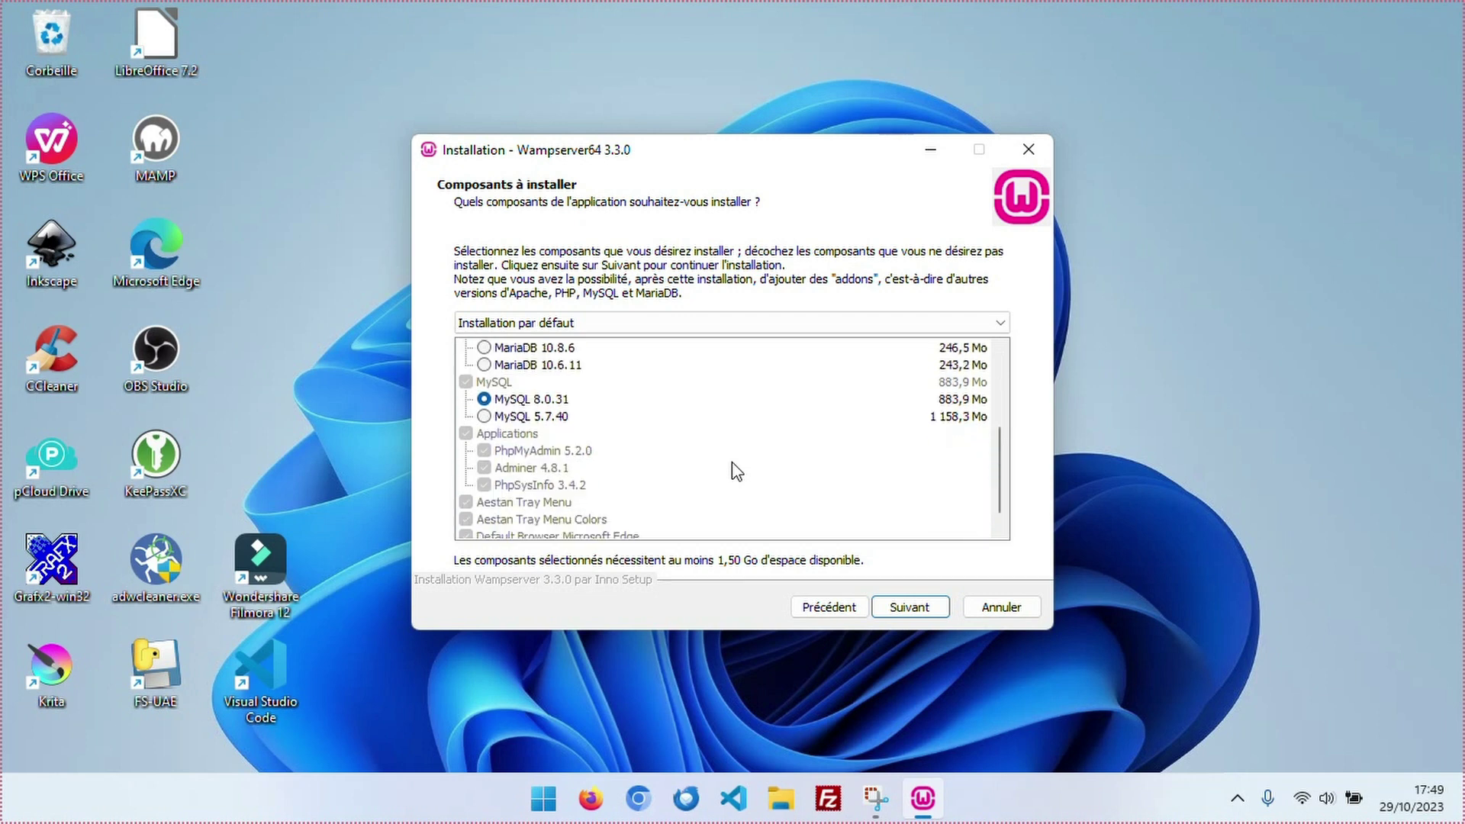
scroll(735, 471, up, 2)
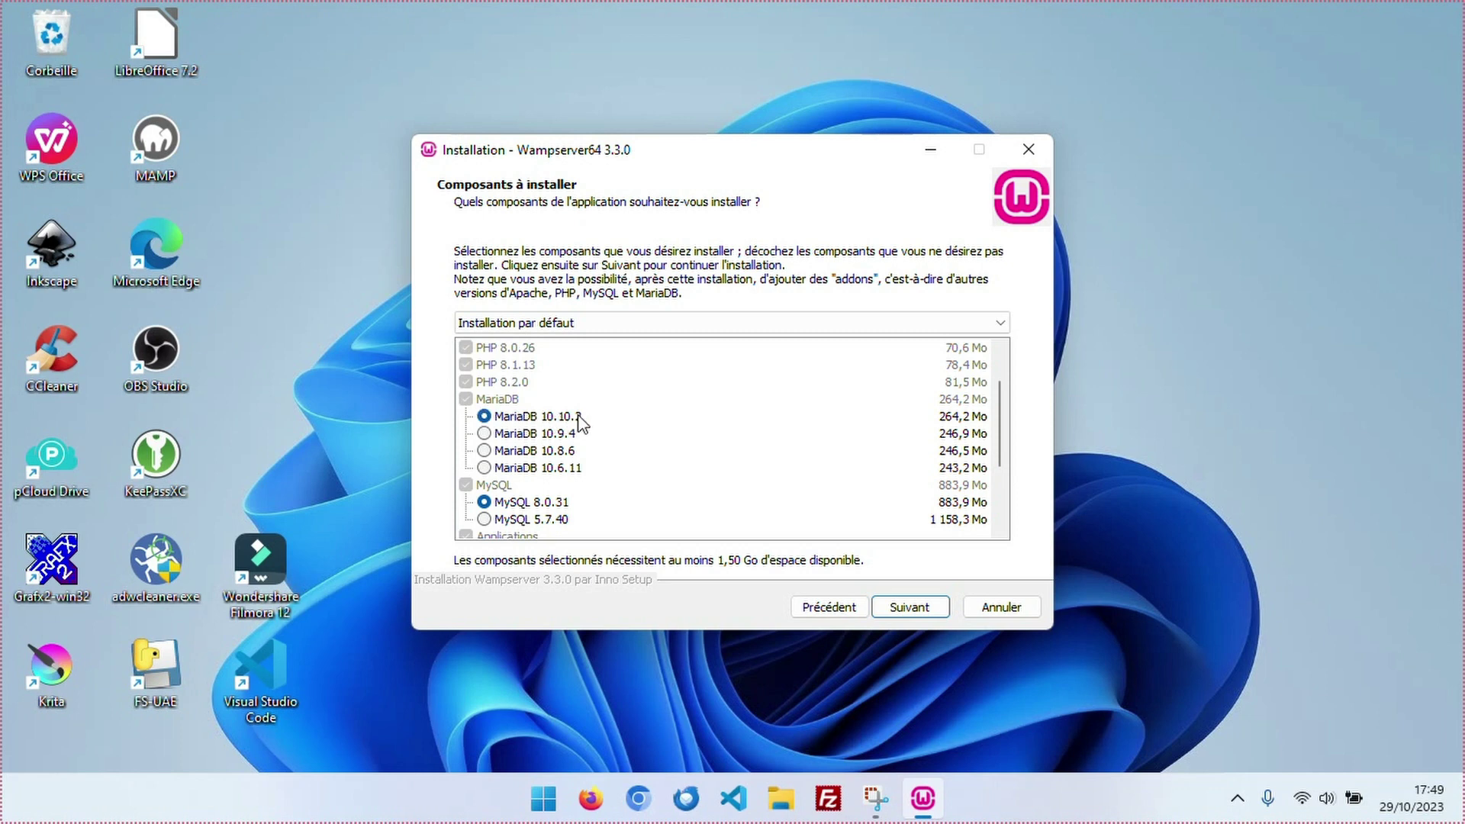
click(909, 608)
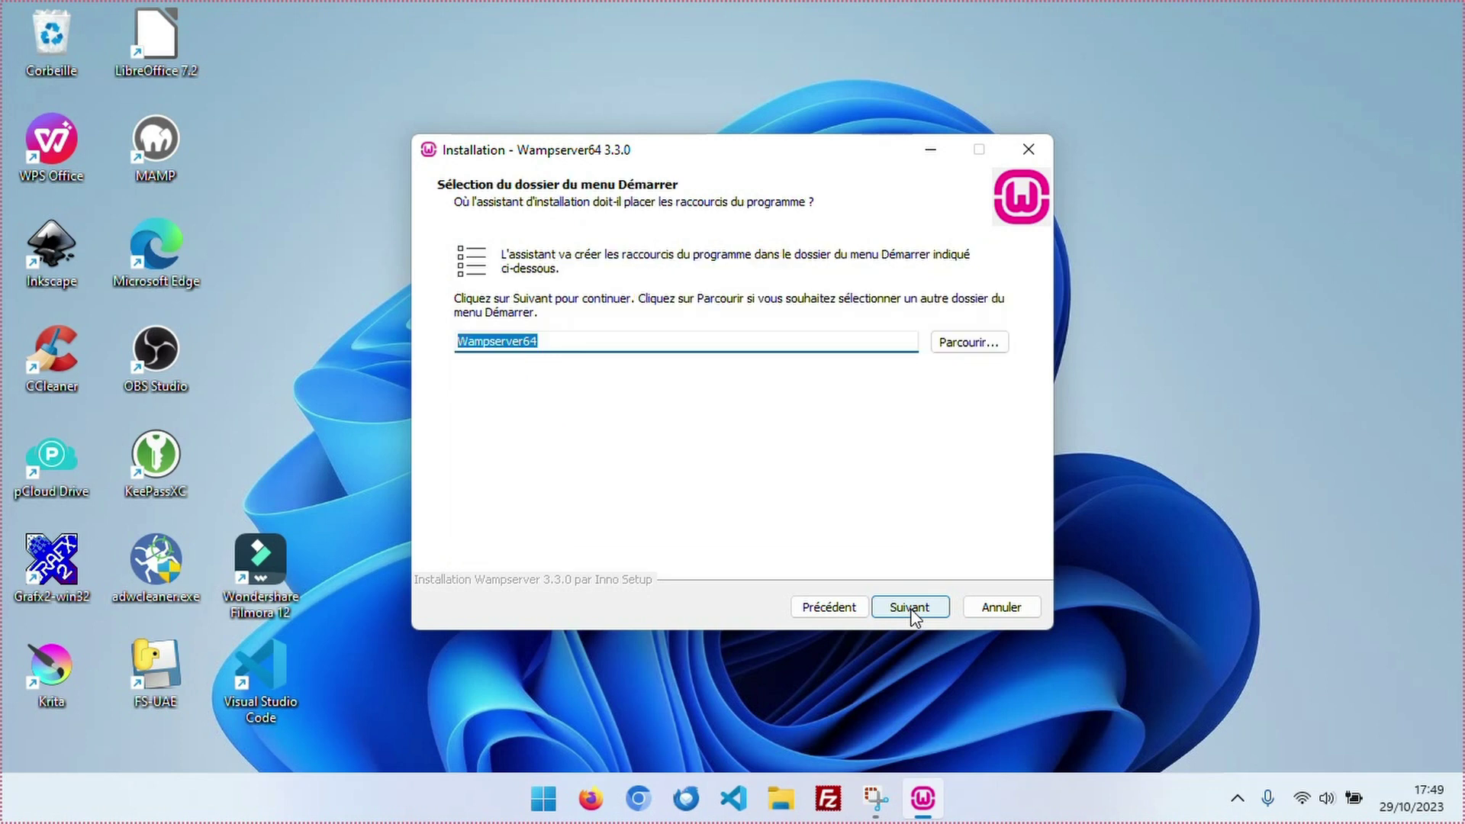
click(910, 607)
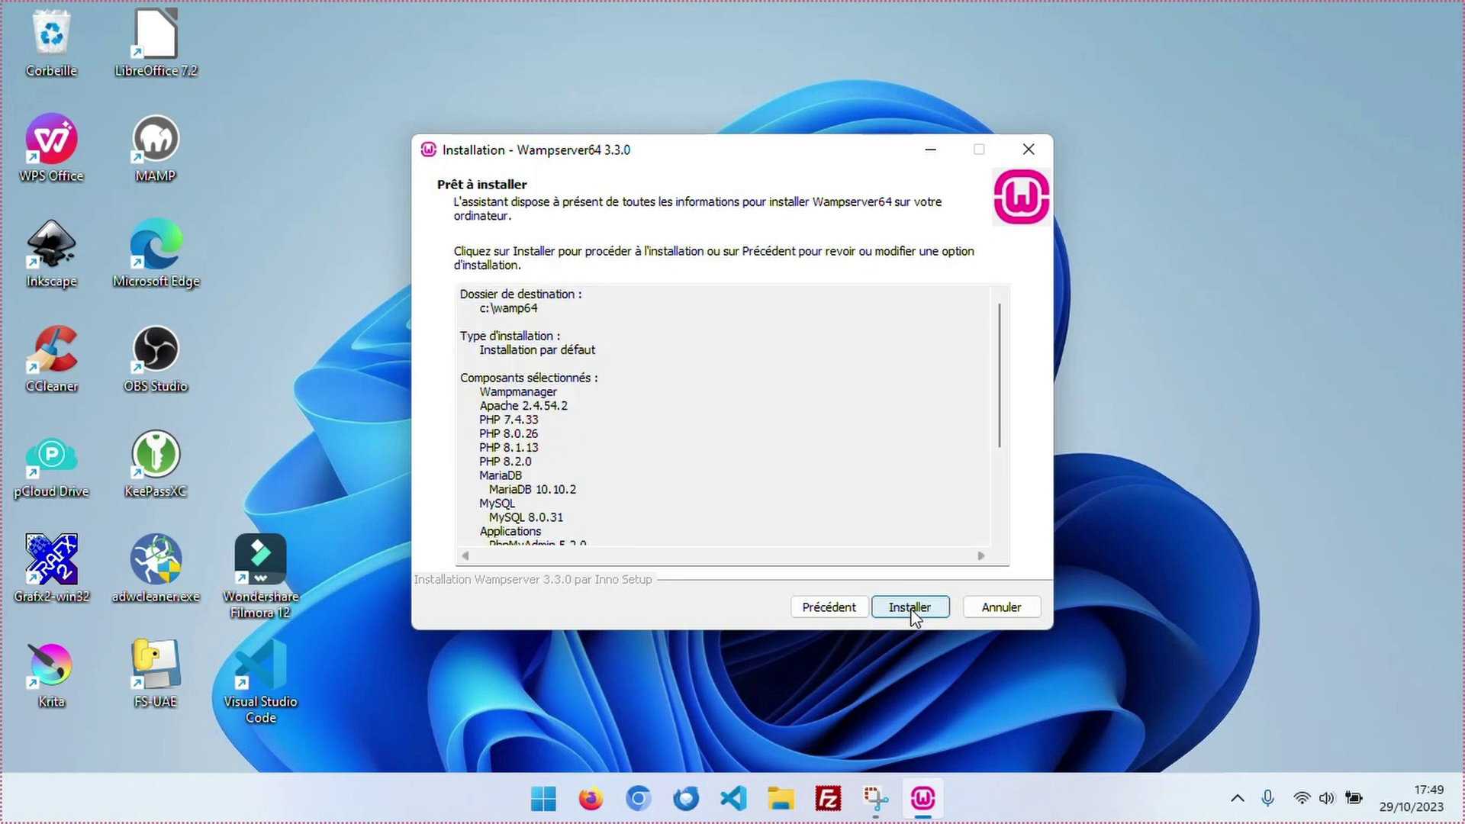
Start the installation and set chrome.exe as WampServer's browser.
click(911, 608)
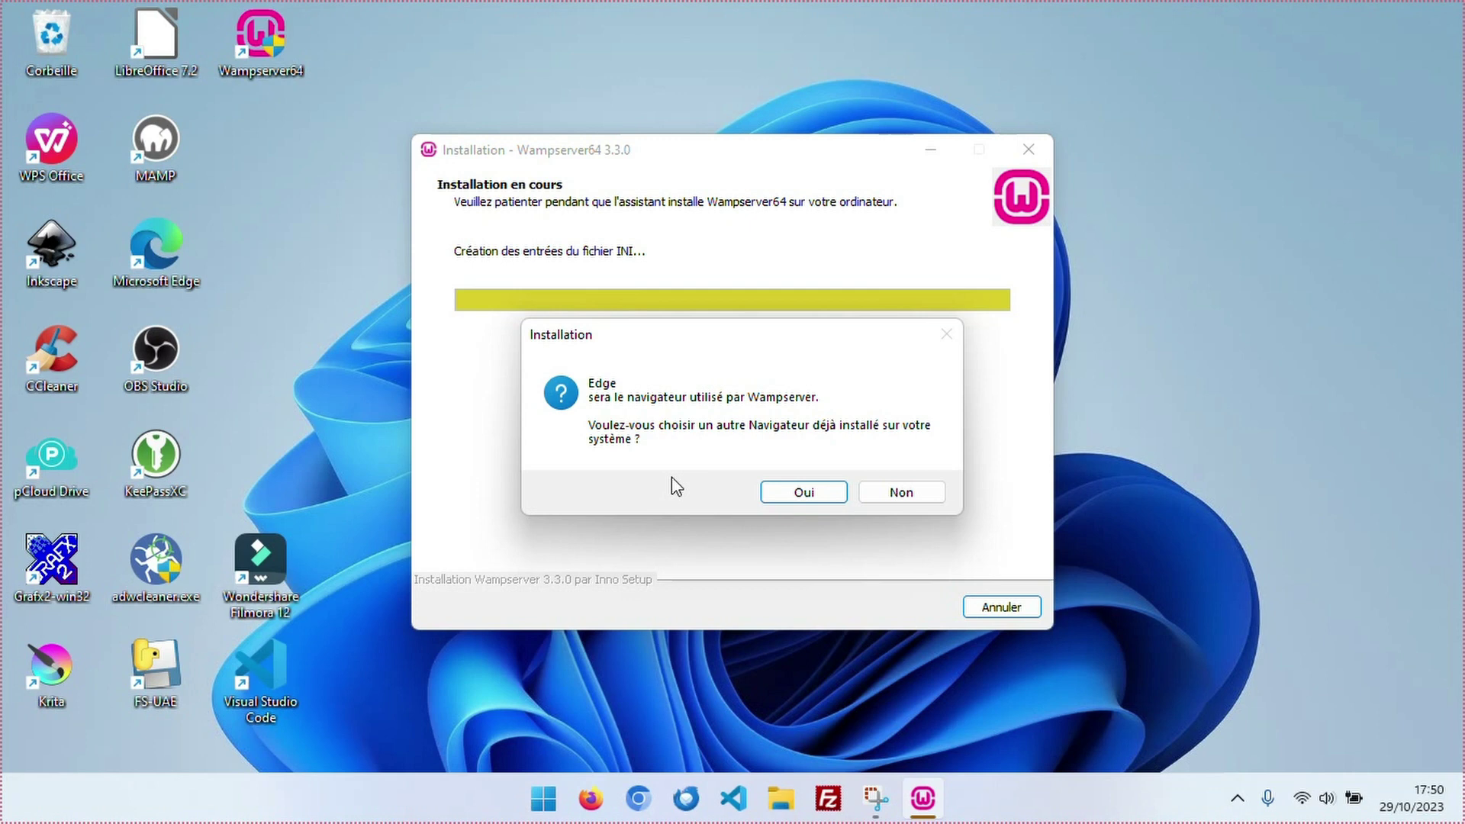
click(798, 495)
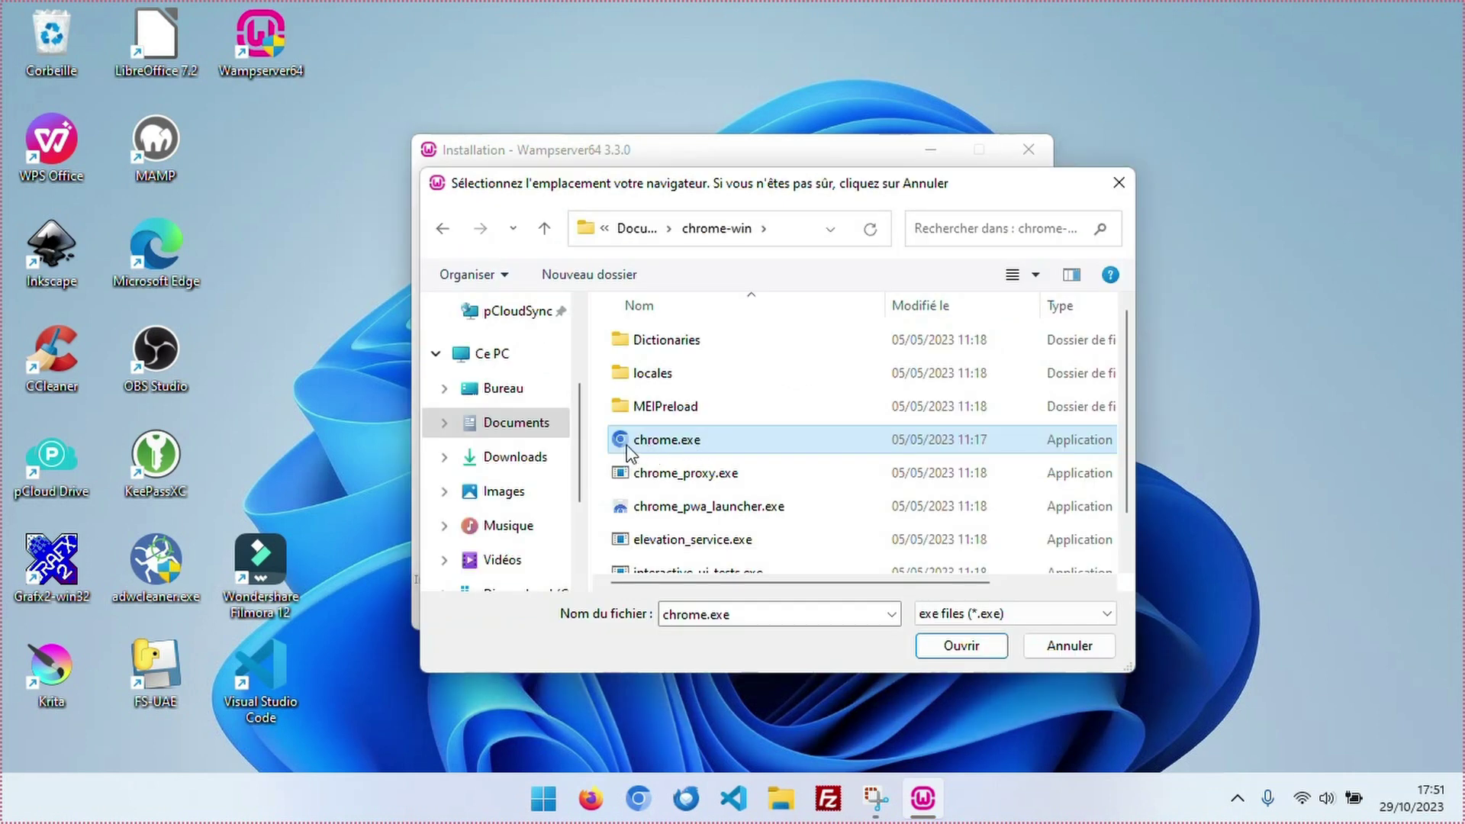
click(956, 645)
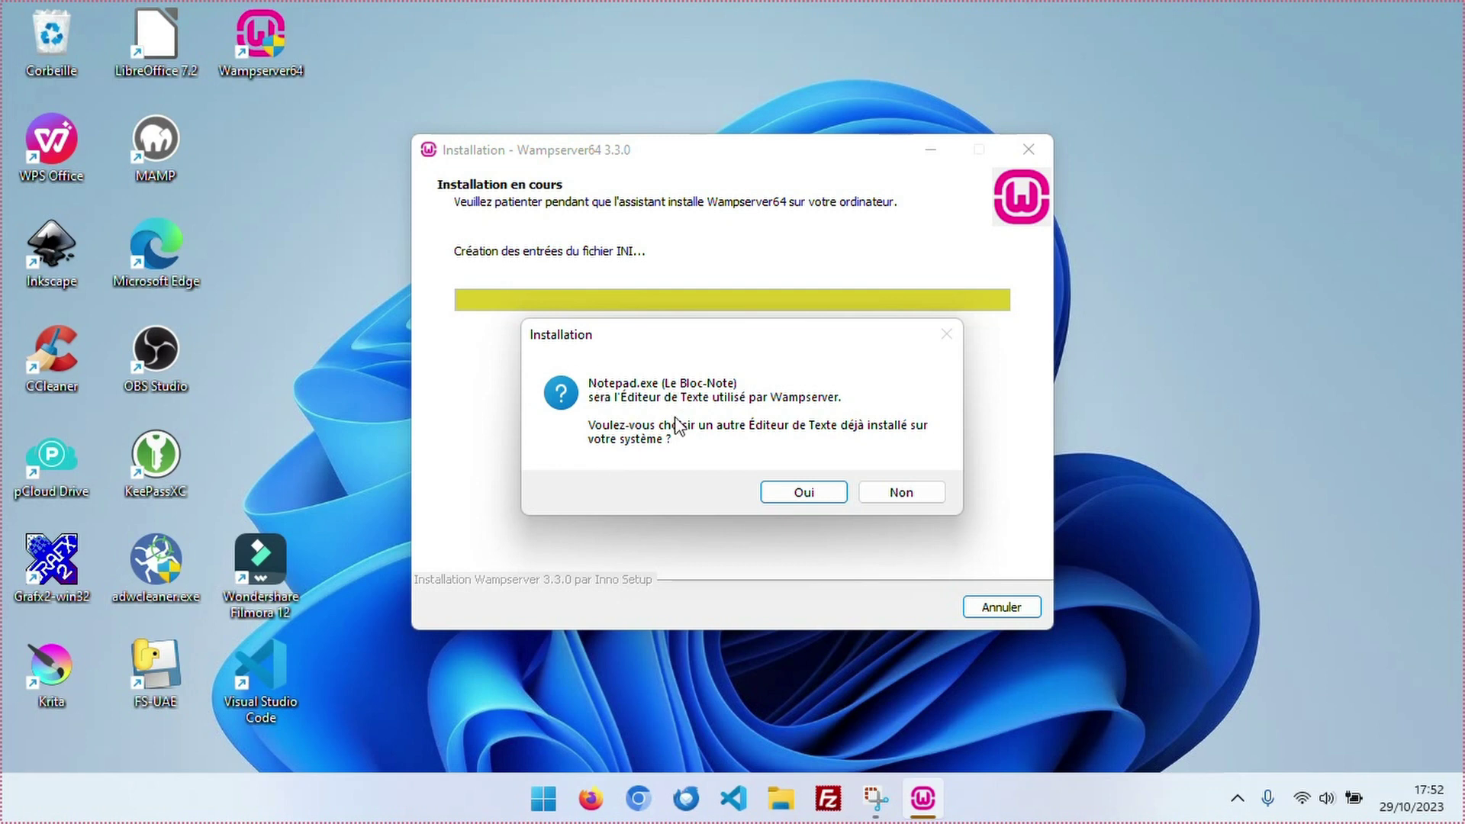
Set notepad.exe from System32 as the text editor and reach the final page.
click(800, 493)
scroll(831, 534, down, 15)
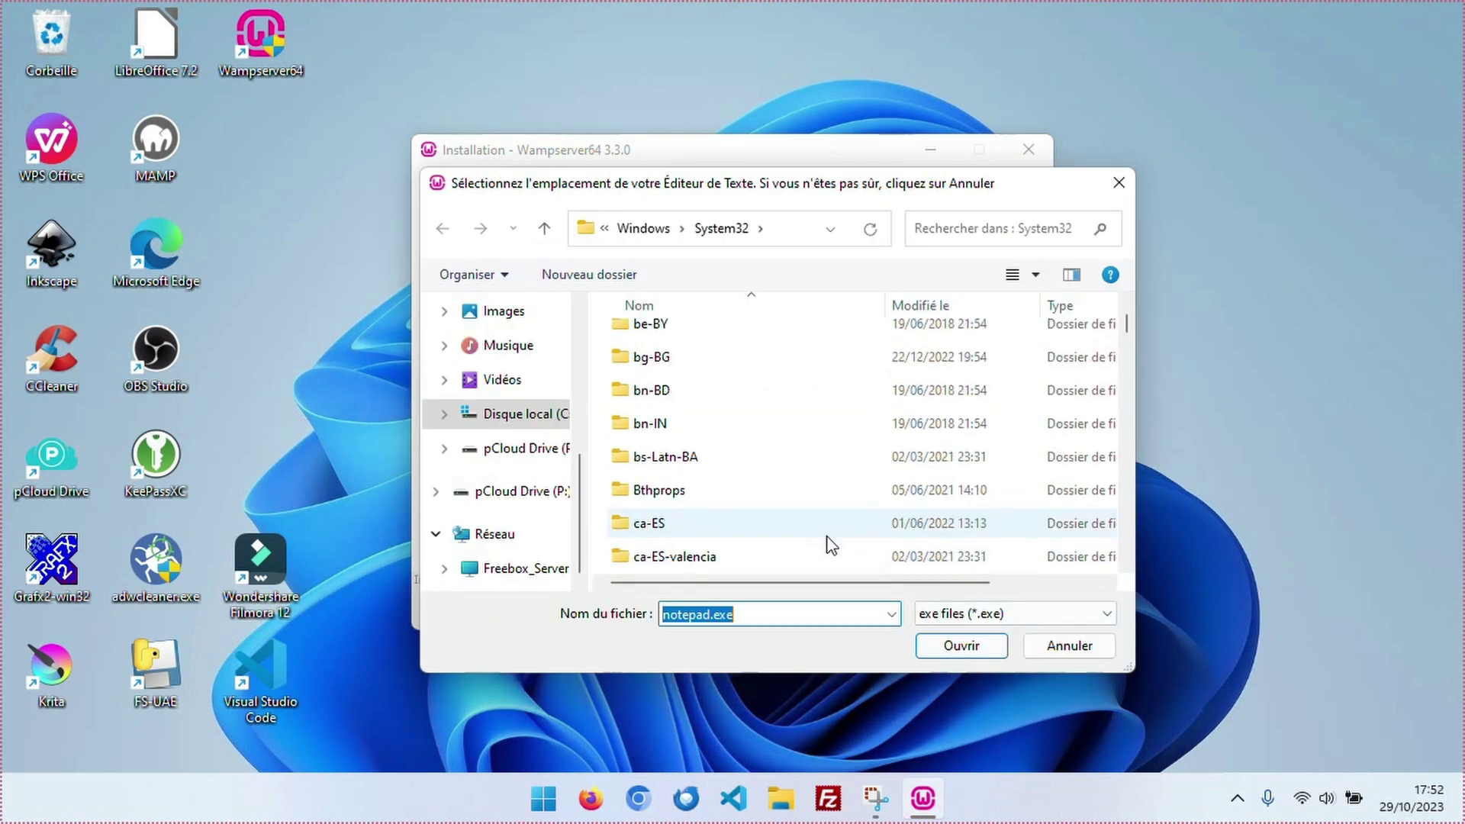
scroll(827, 551, down, 20)
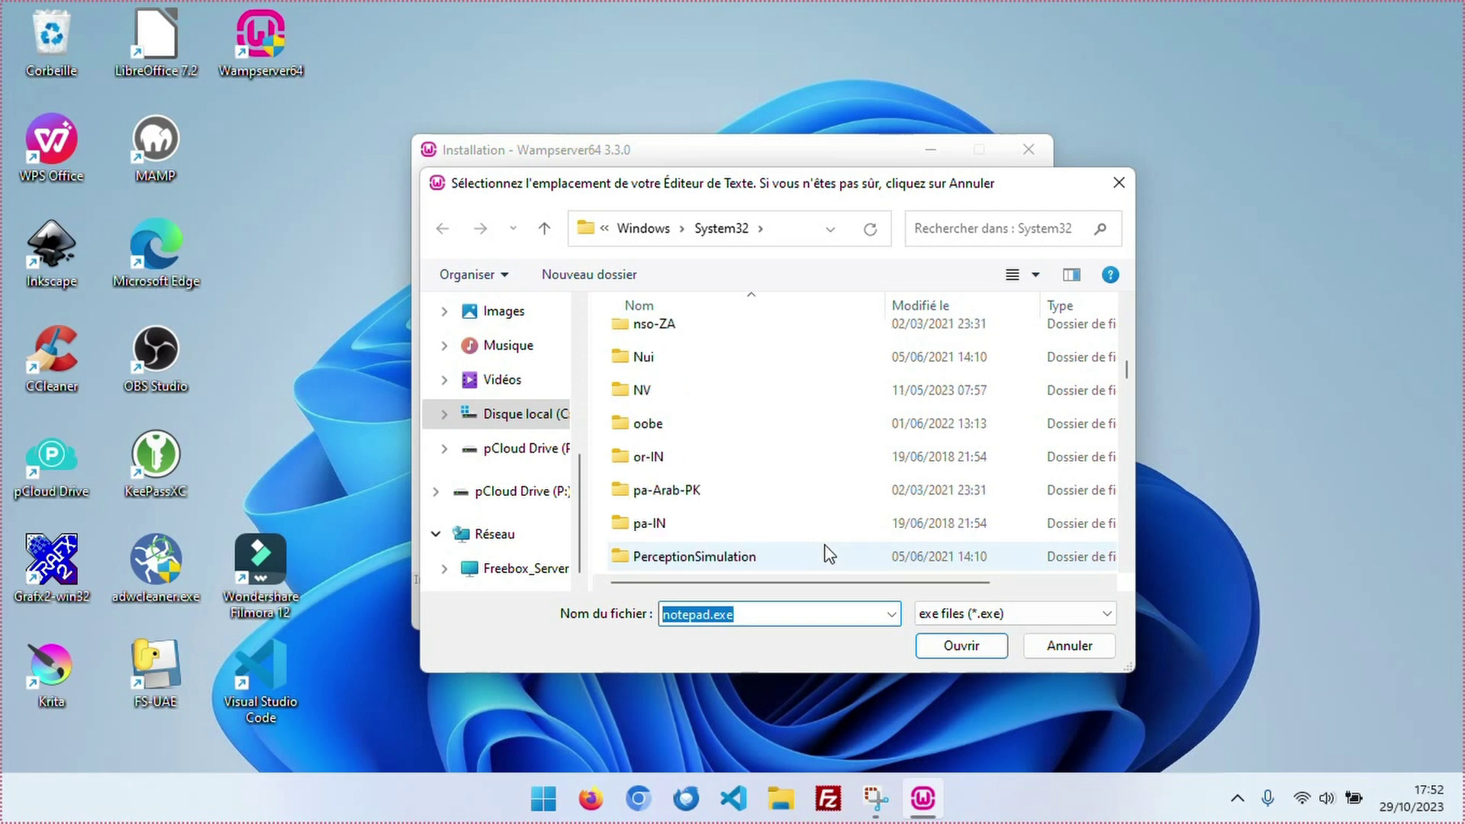
scroll(752, 521, down, 15)
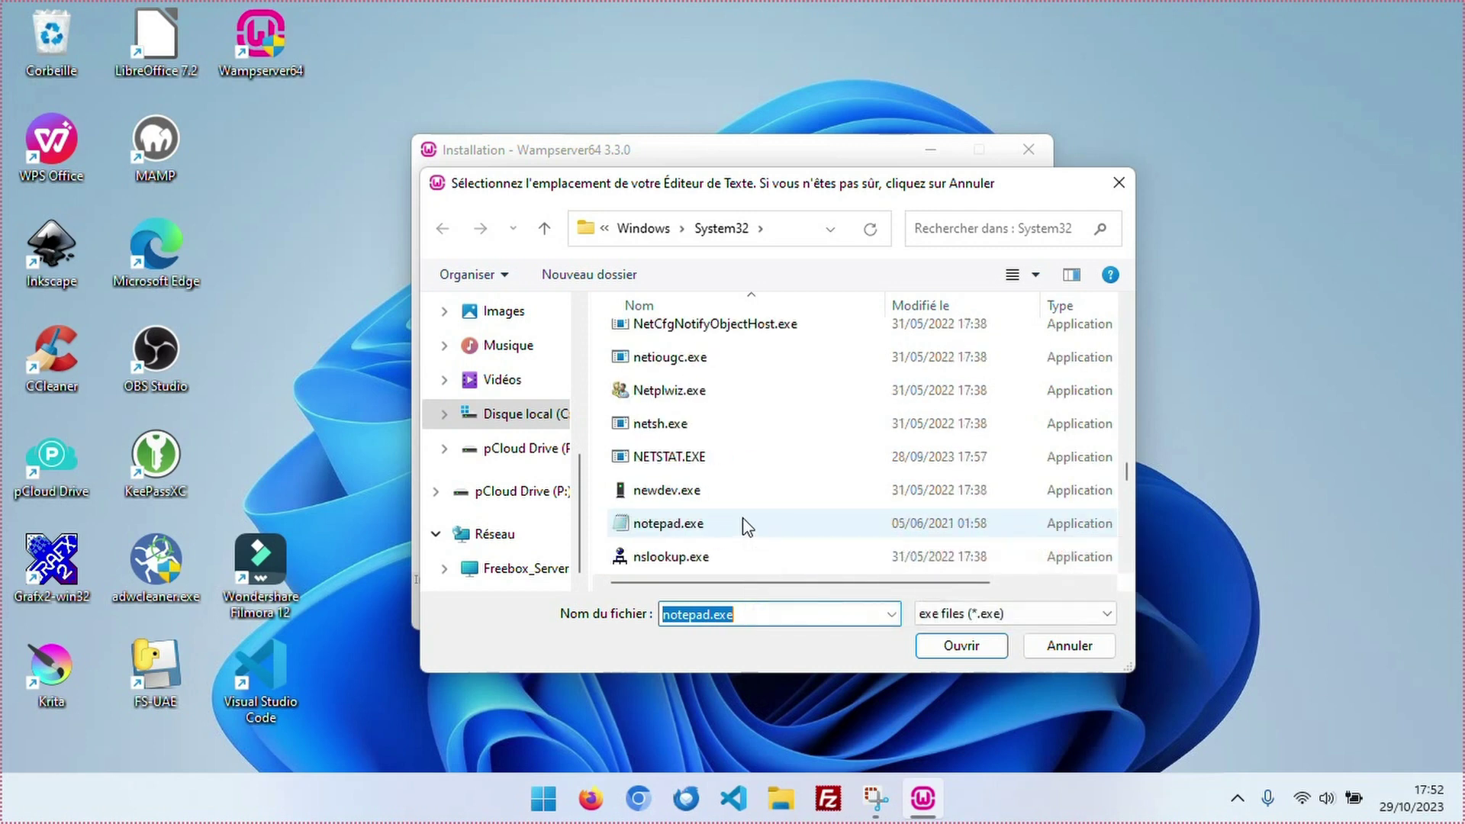
click(958, 644)
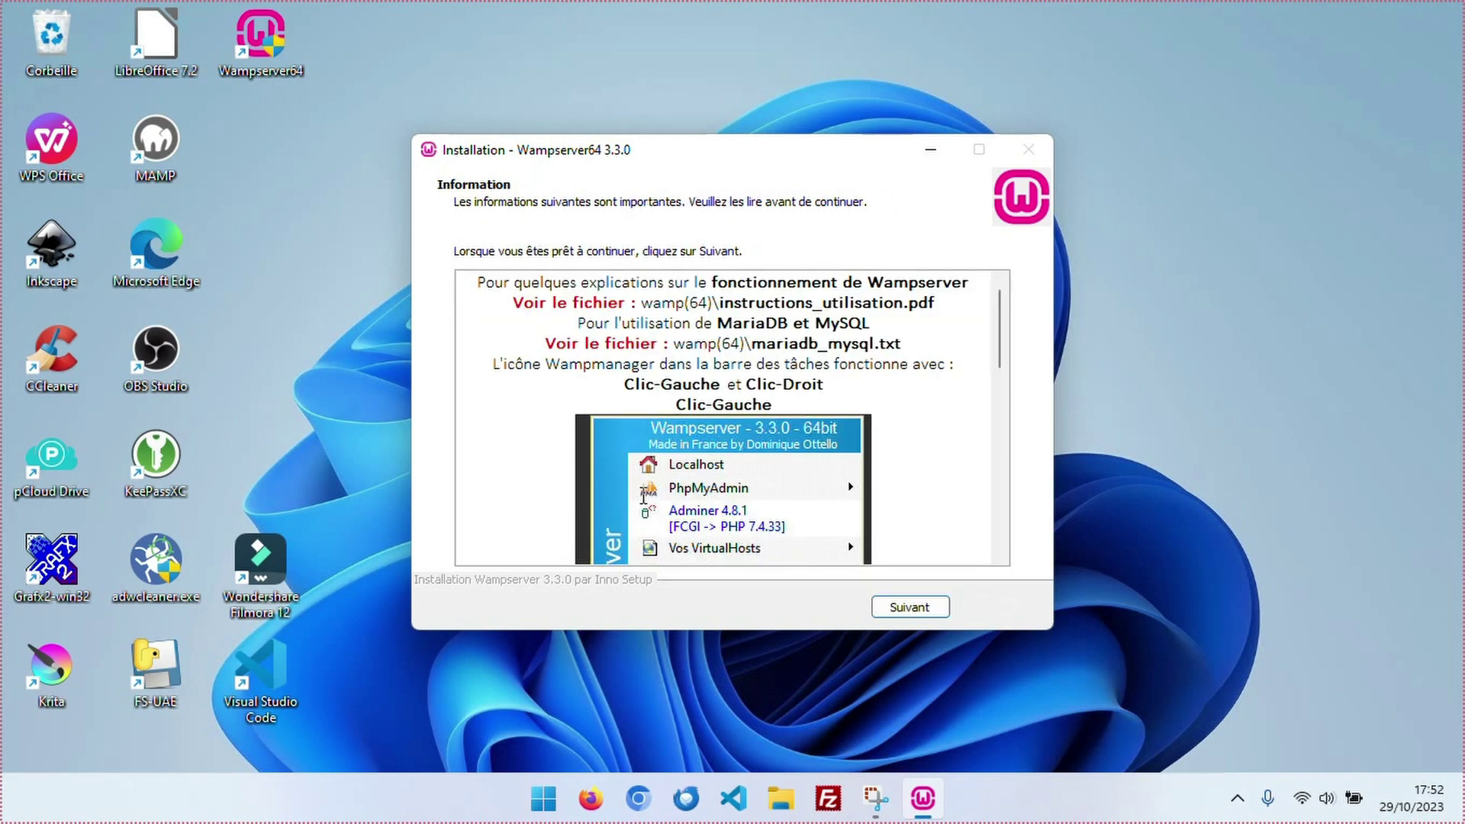
click(910, 607)
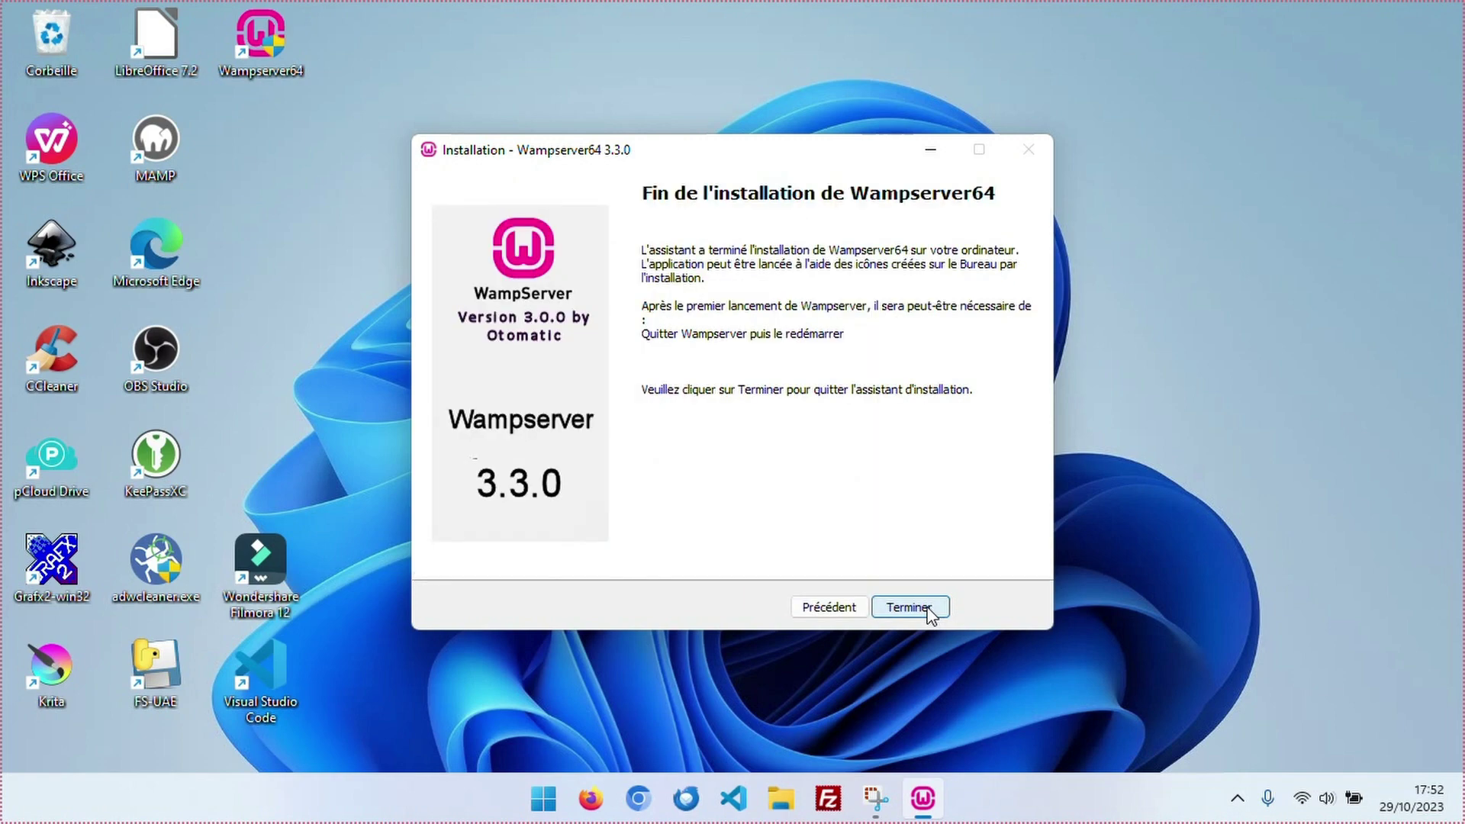
Finish the installer, launch Wampserver64, and open Localhost showing Apache 2.4.54.2, PHP 8.0.26, MySQL 8.0.31.
click(909, 607)
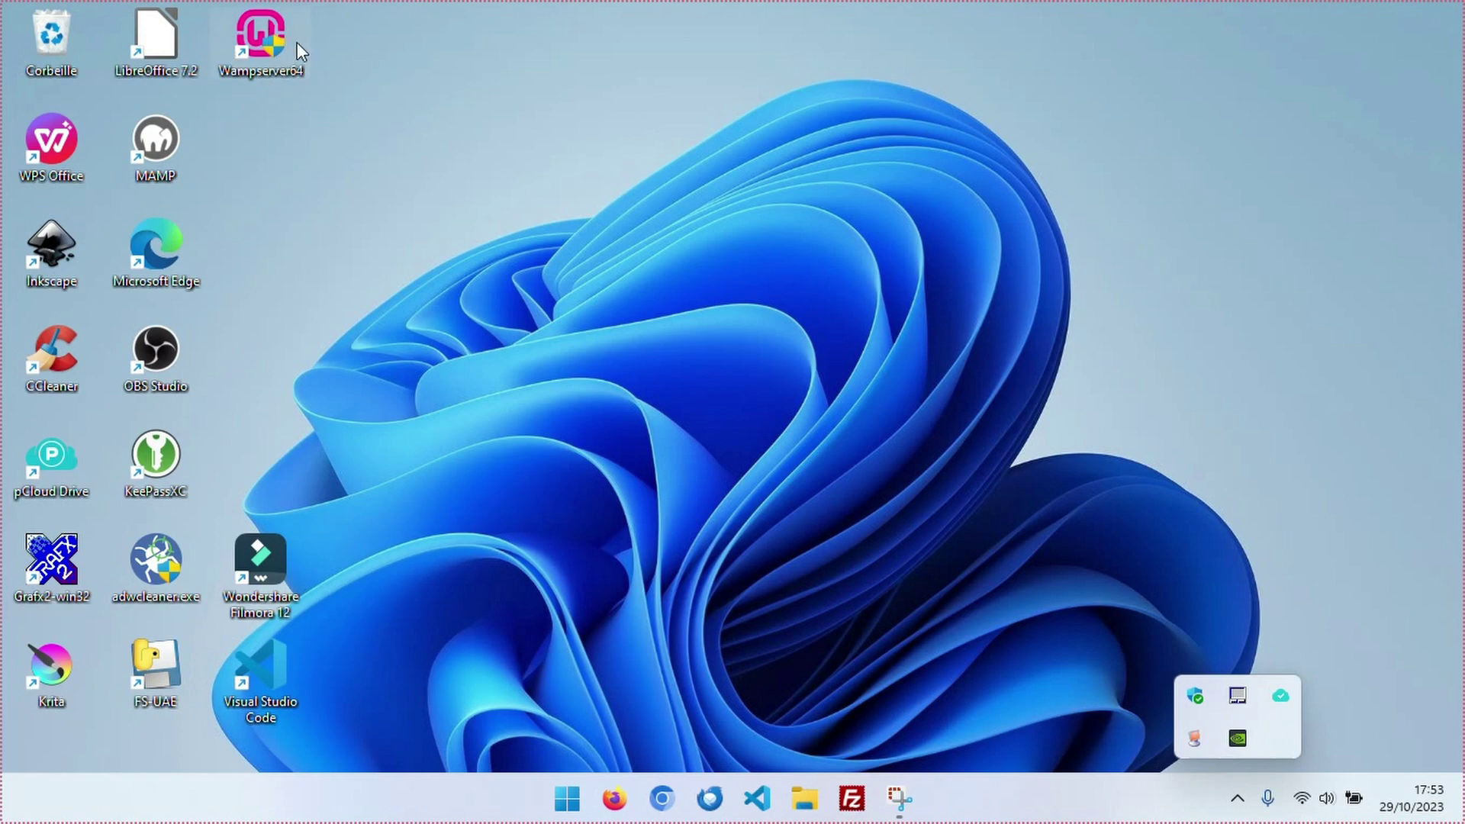
double_click(258, 37)
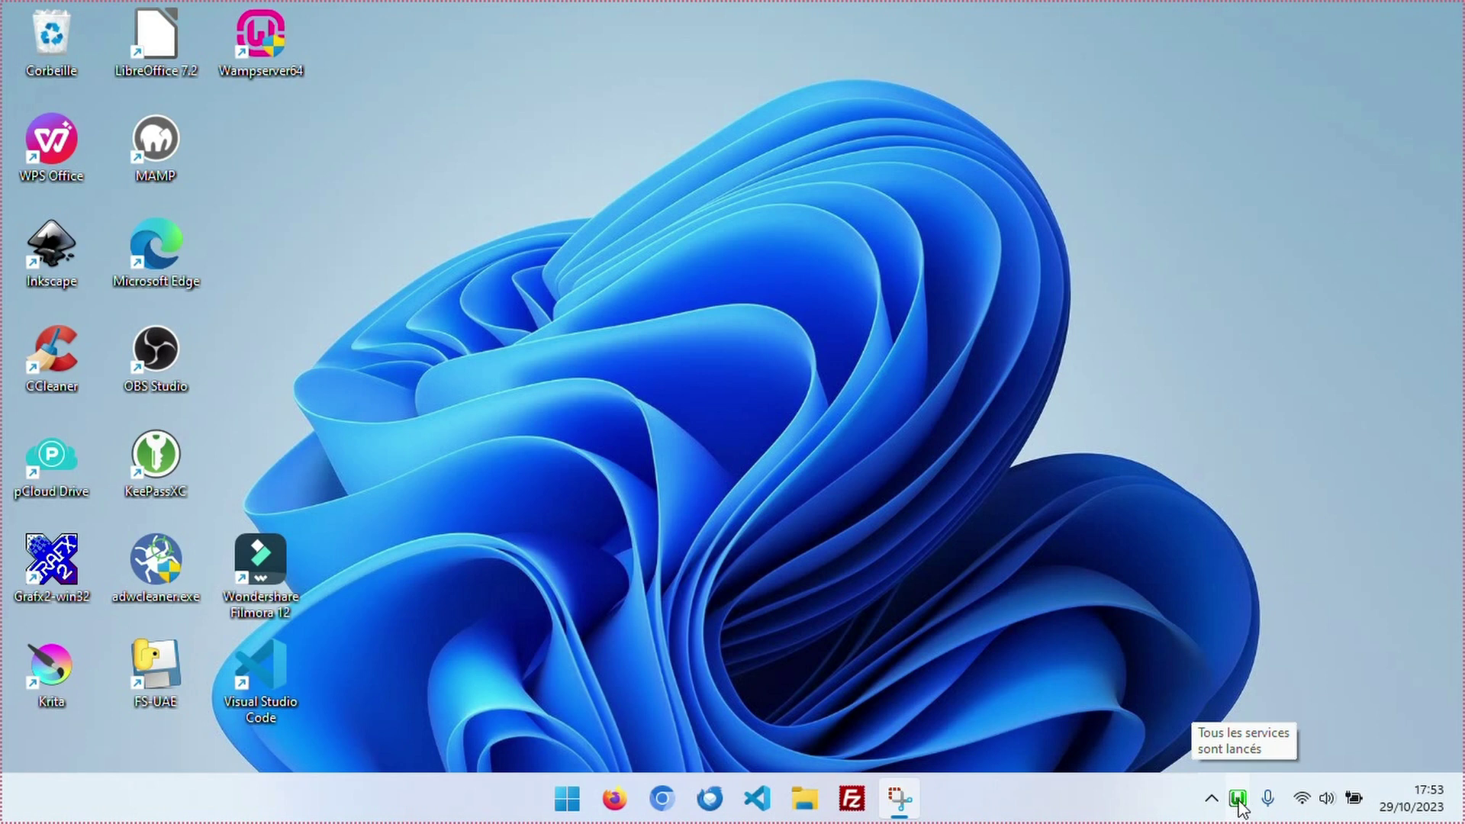
click(1239, 801)
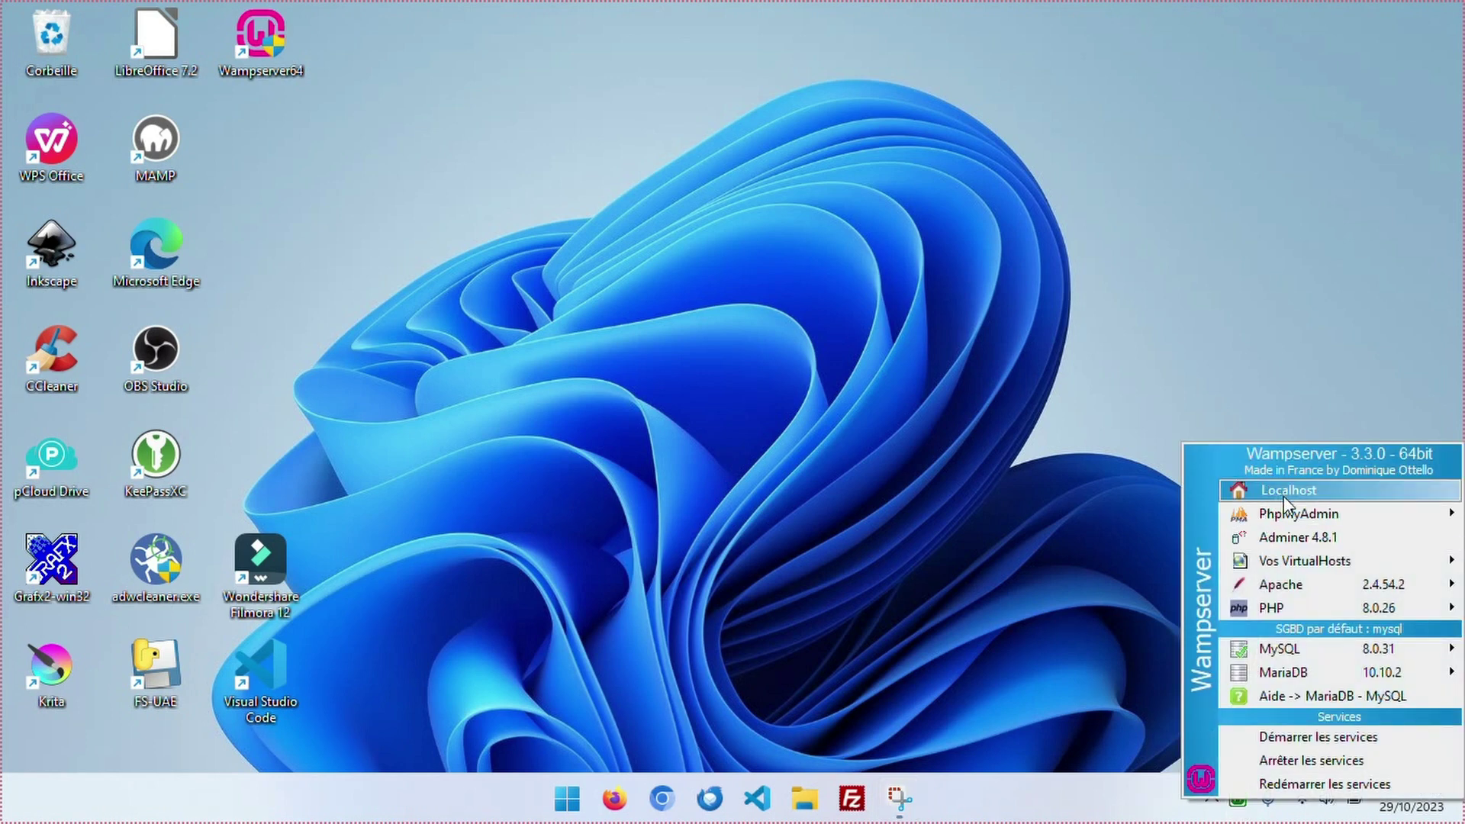
click(1285, 494)
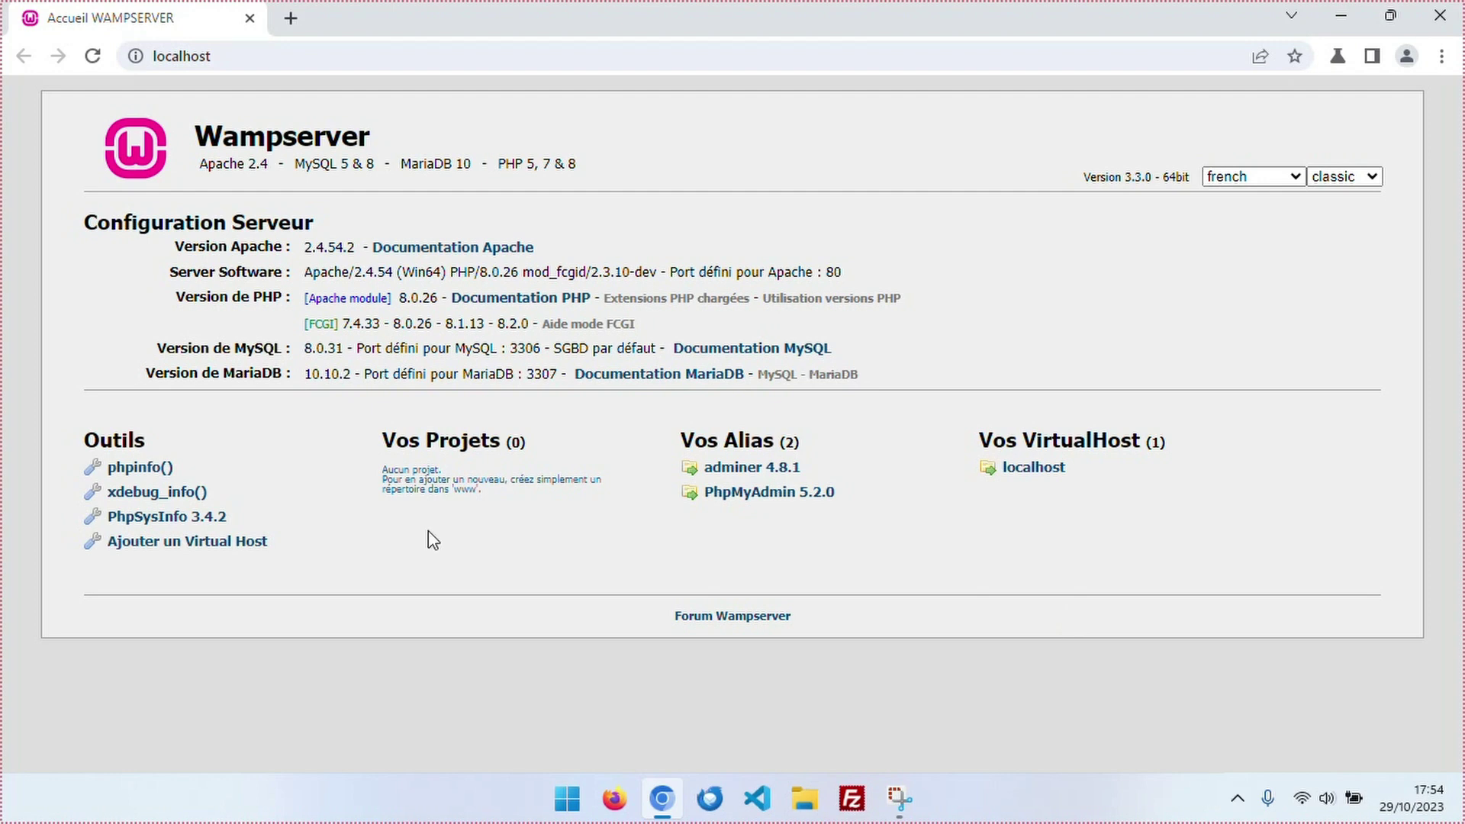
Search Google for 'wordpress' and open the fr.wordpress.org download page.
key(ctrl+t)
click(562, 451)
text(wo)
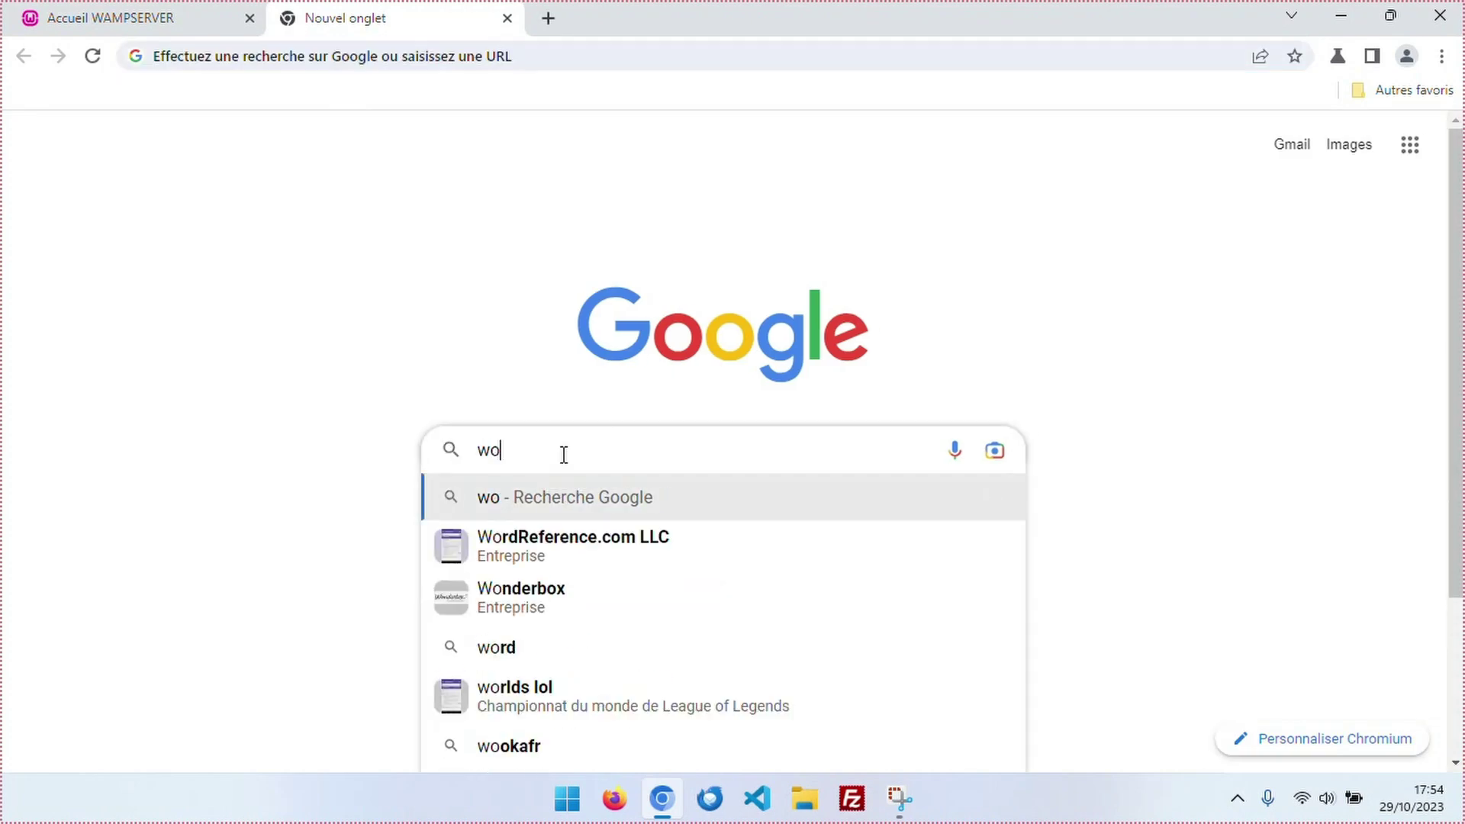
text(rdpress)
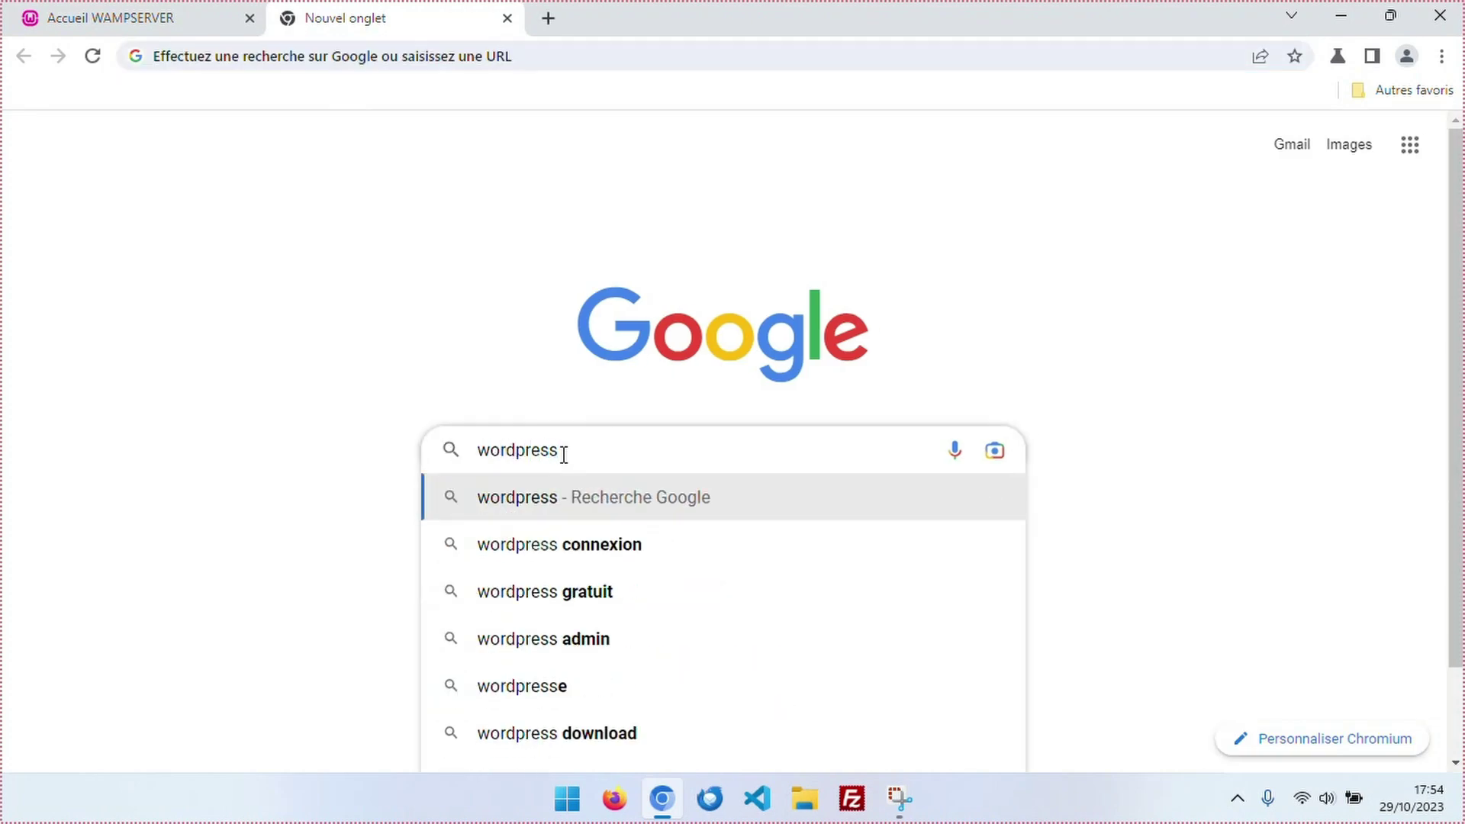
key(Return)
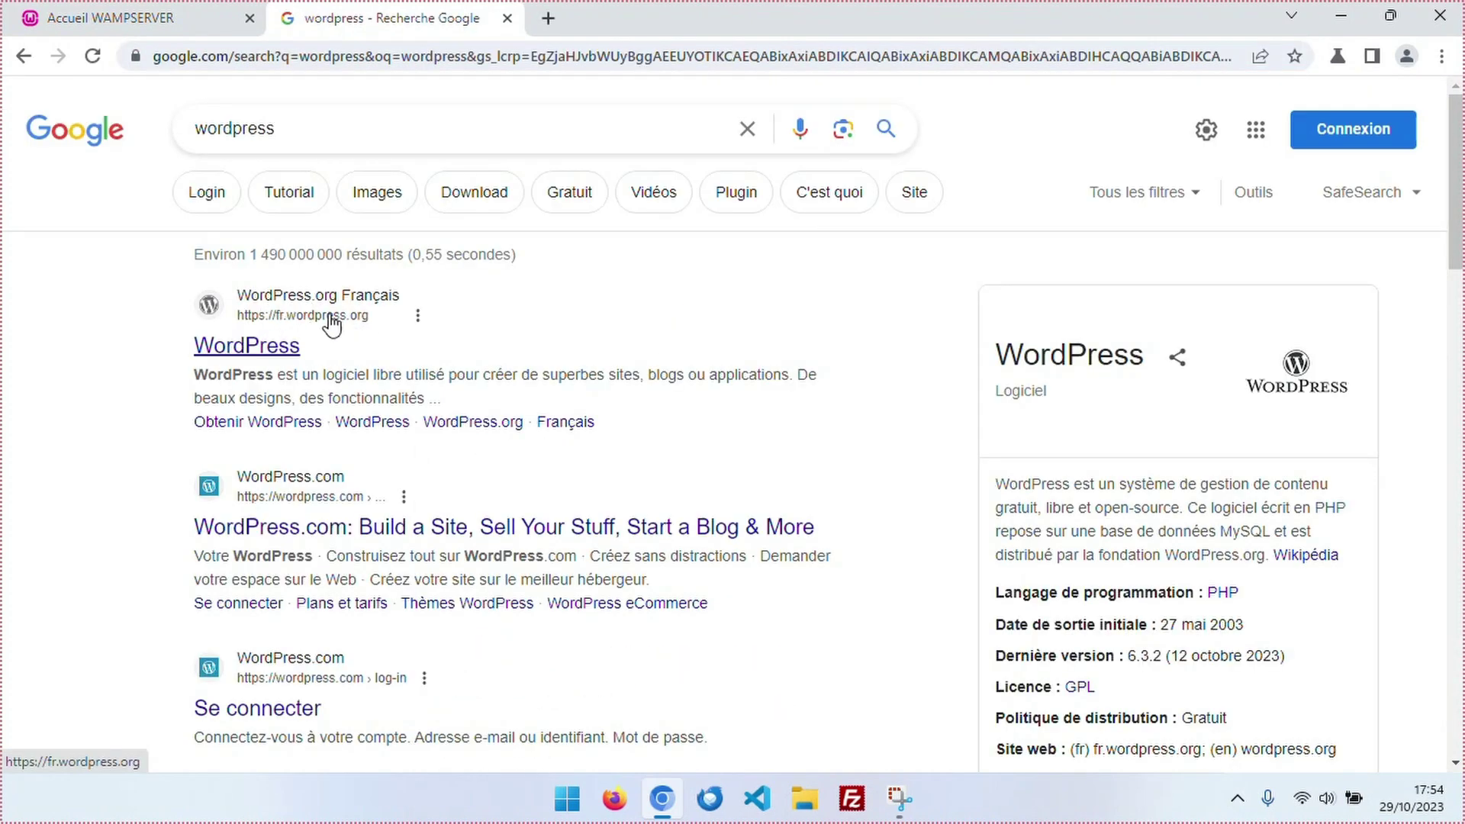
click(229, 347)
click(1317, 114)
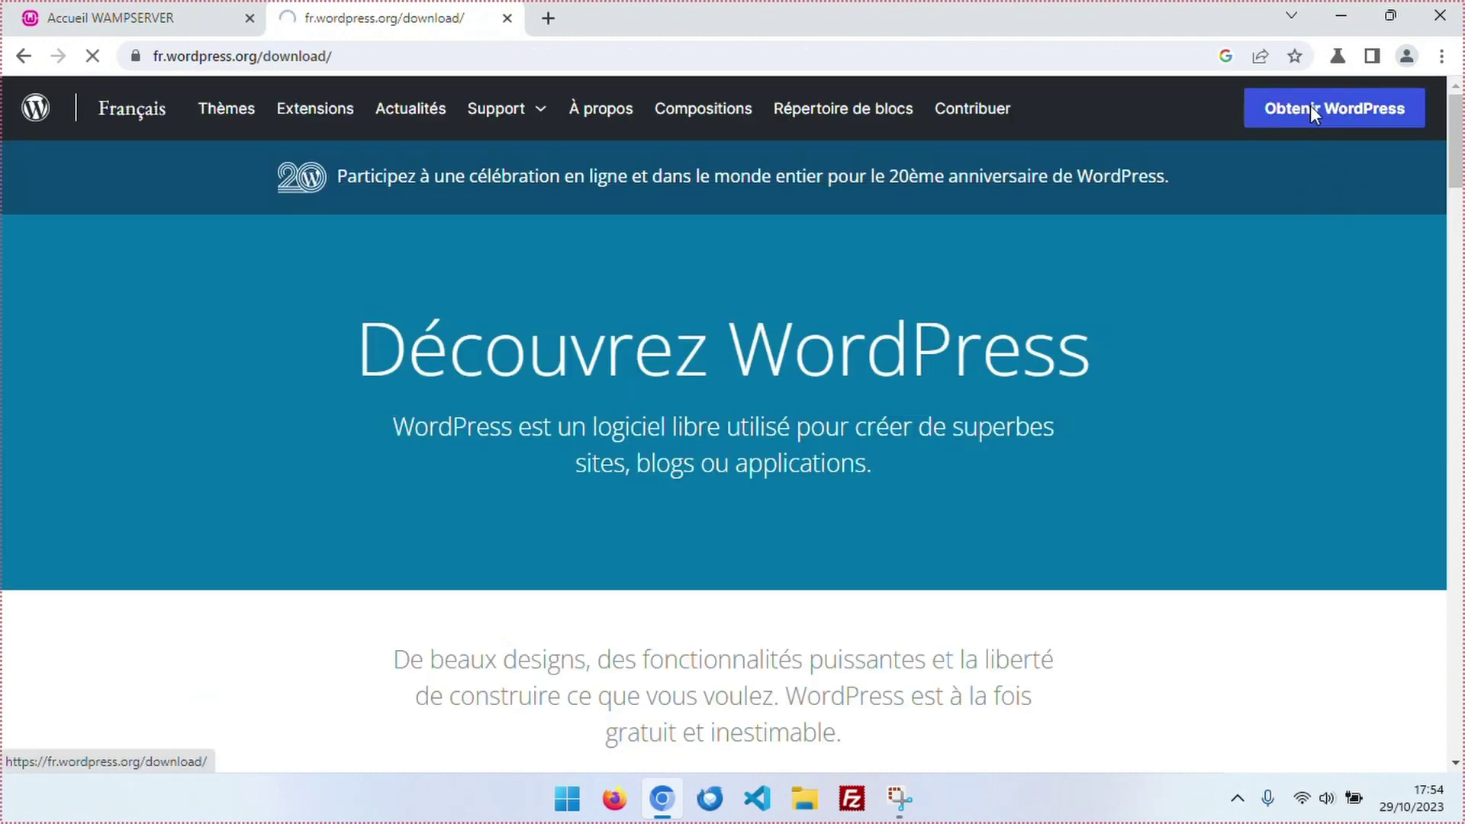
Download wordpress-6.3.2-fr_FR.zip, confirm it finished, and close Chrome.
scroll(723, 312, down, 15)
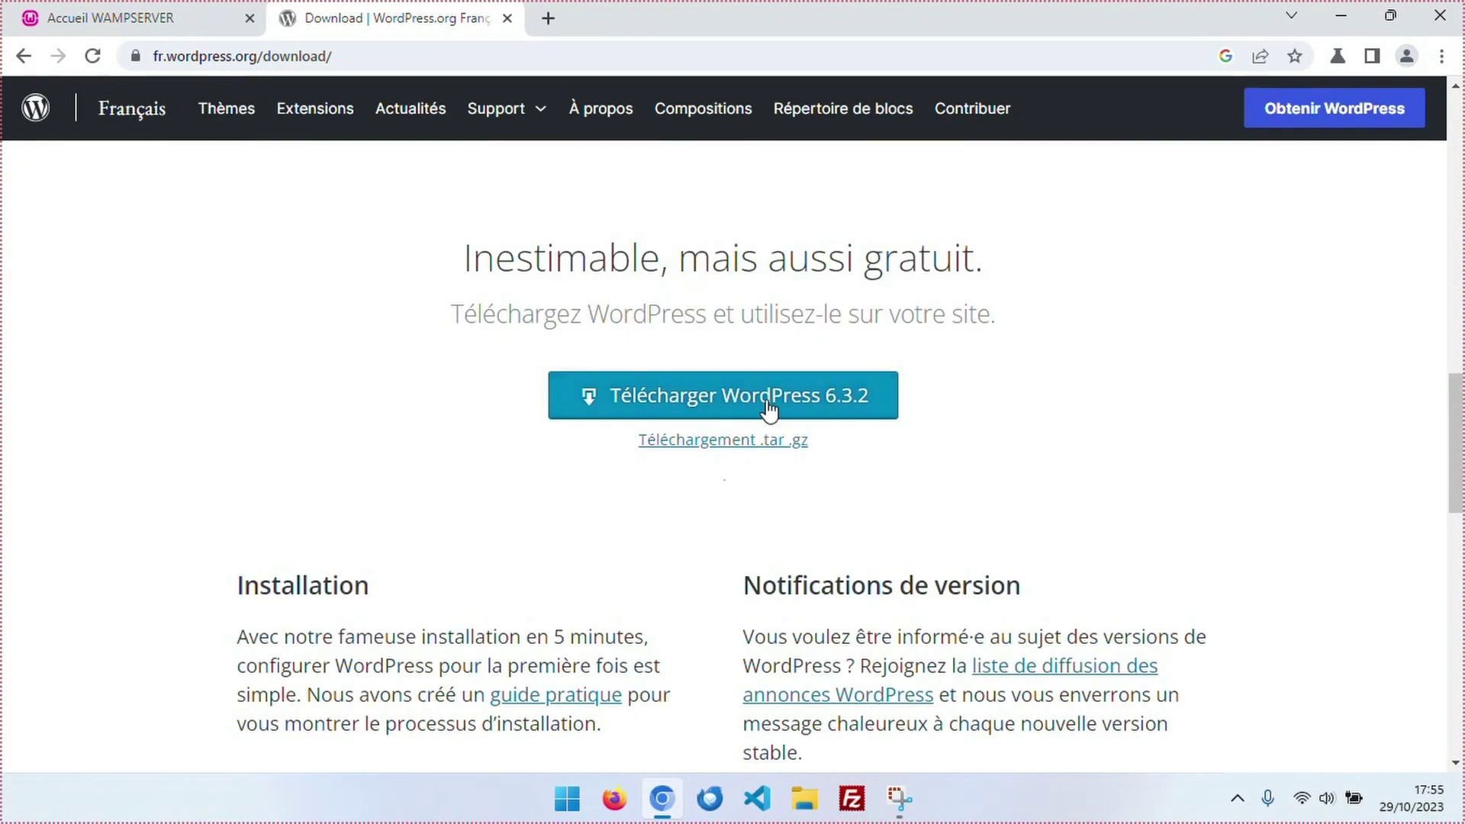
click(718, 395)
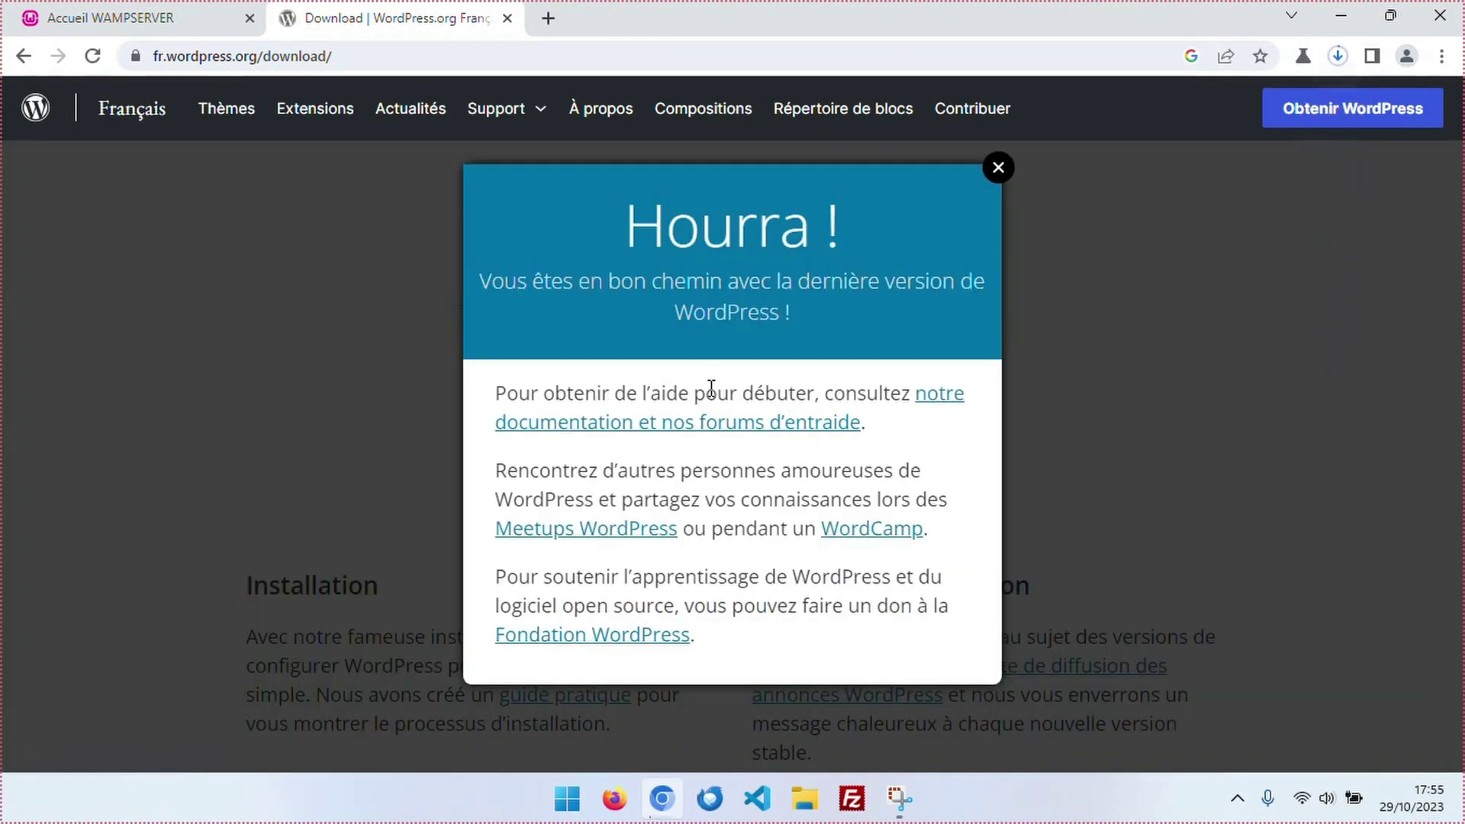
click(1294, 194)
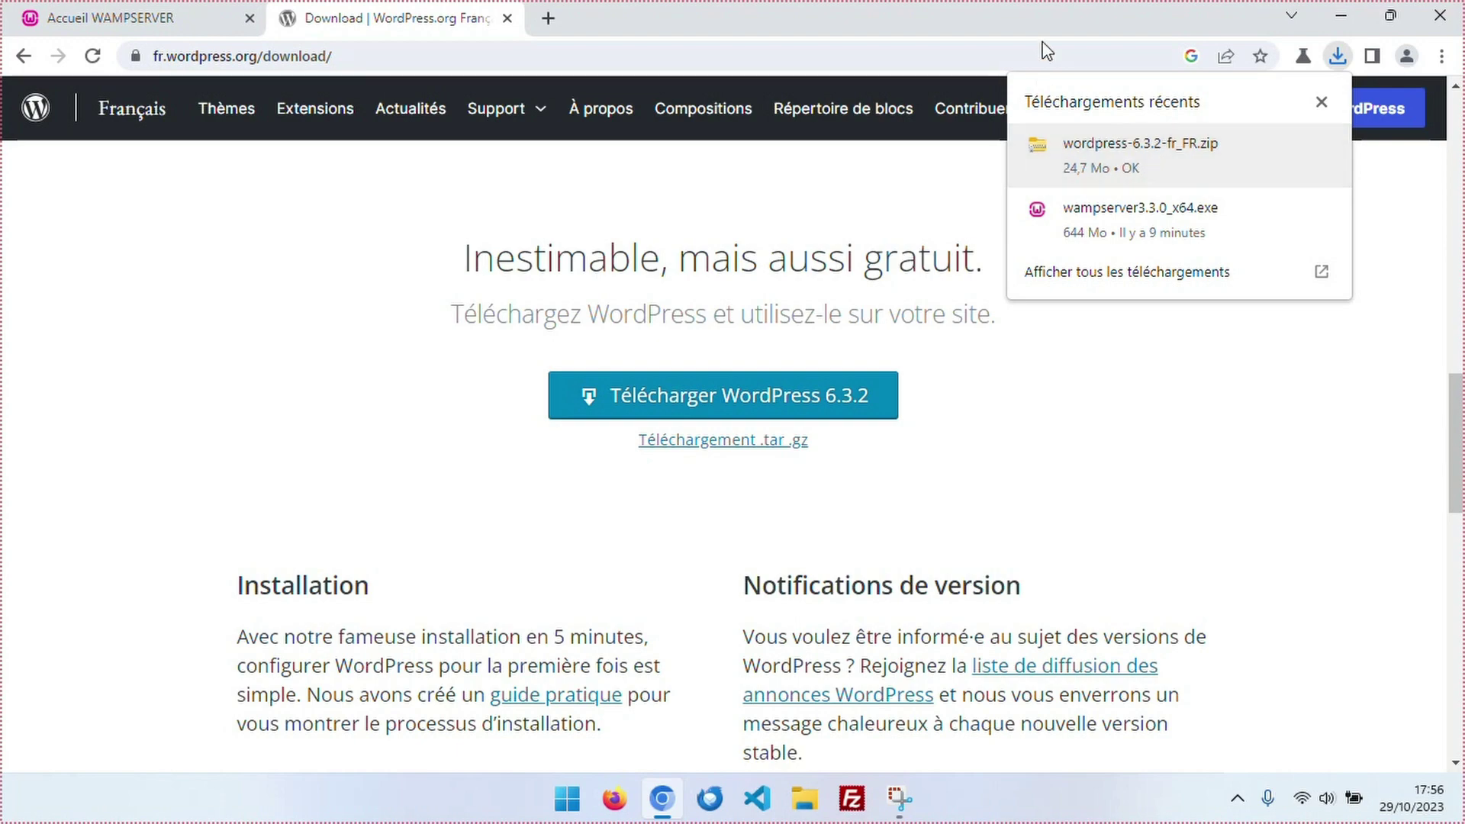
click(1457, 5)
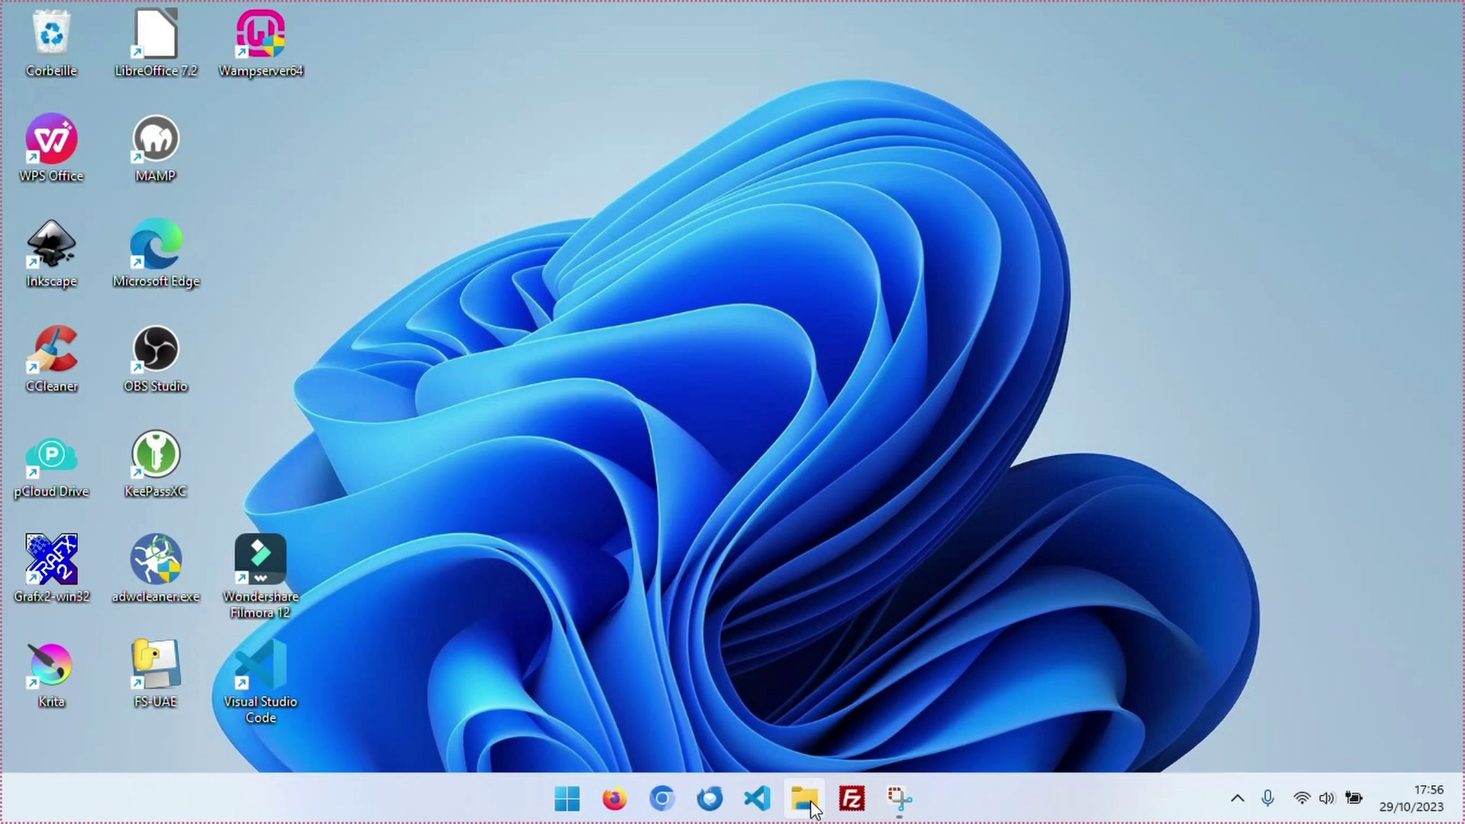
Extract the WordPress zip in Downloads into the wordpress-6.3.2-fr_FR folder and open it.
click(807, 799)
click(378, 338)
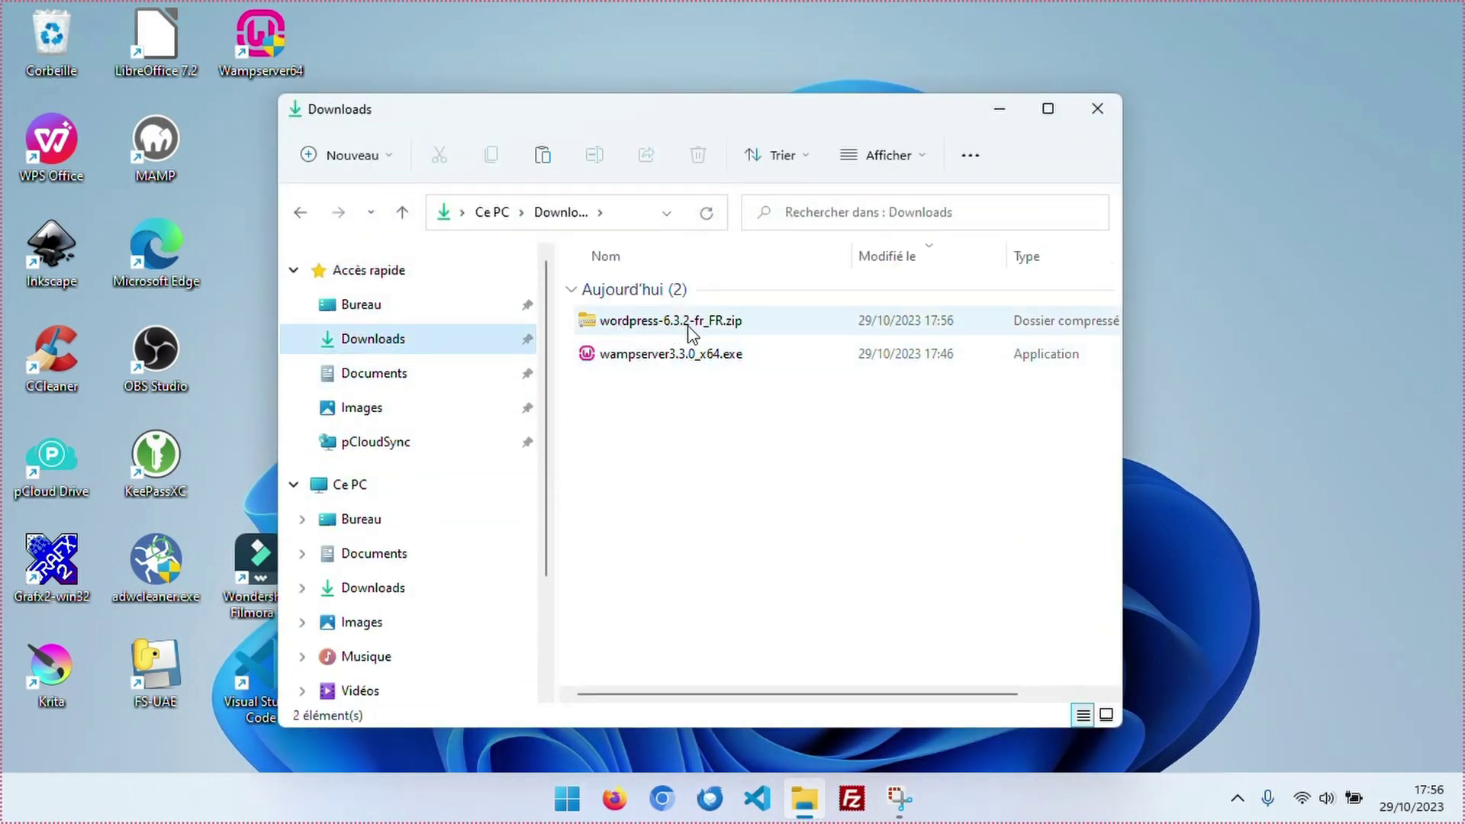
right_click(630, 326)
click(719, 451)
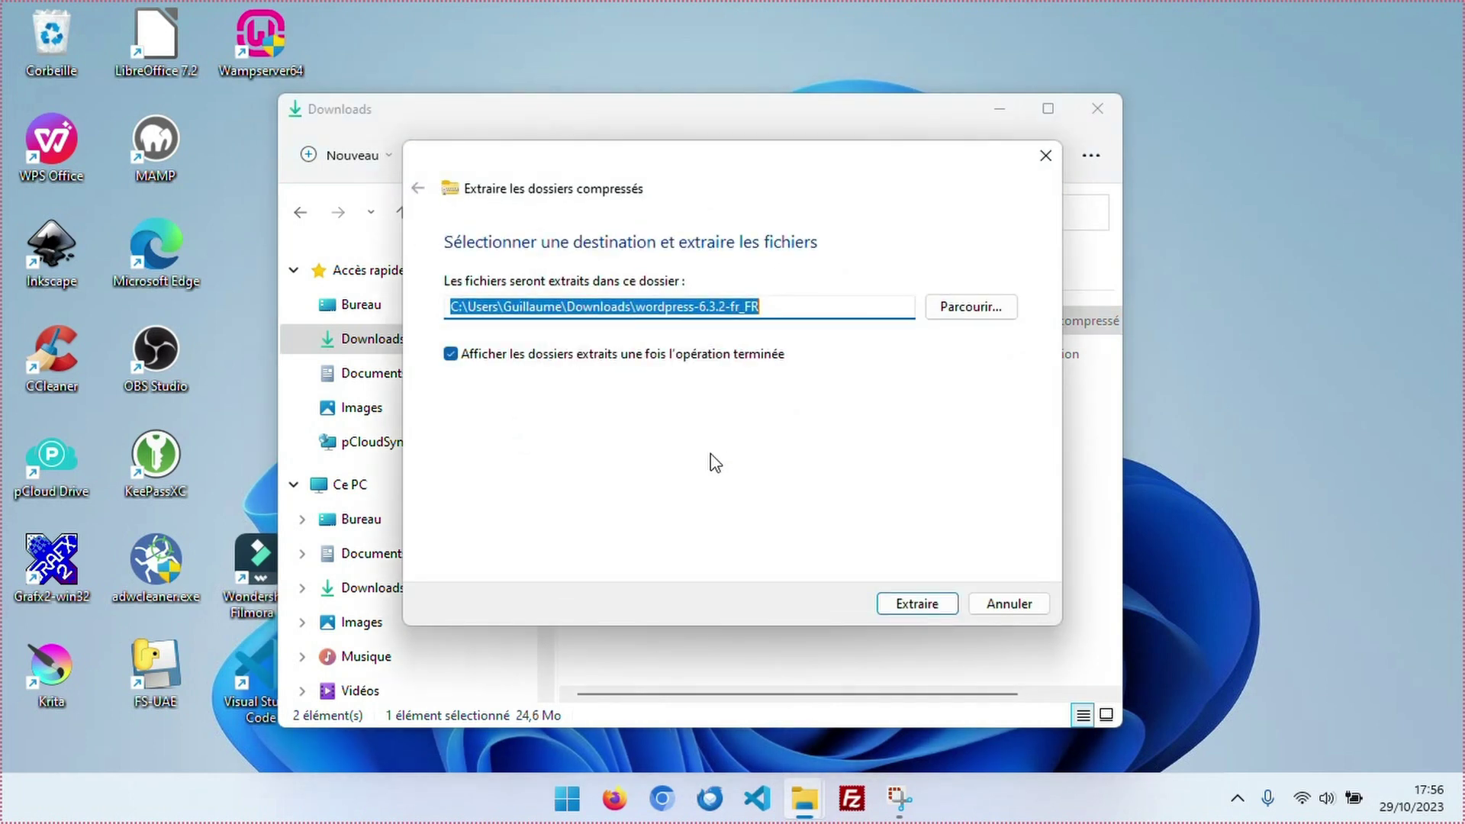
click(921, 602)
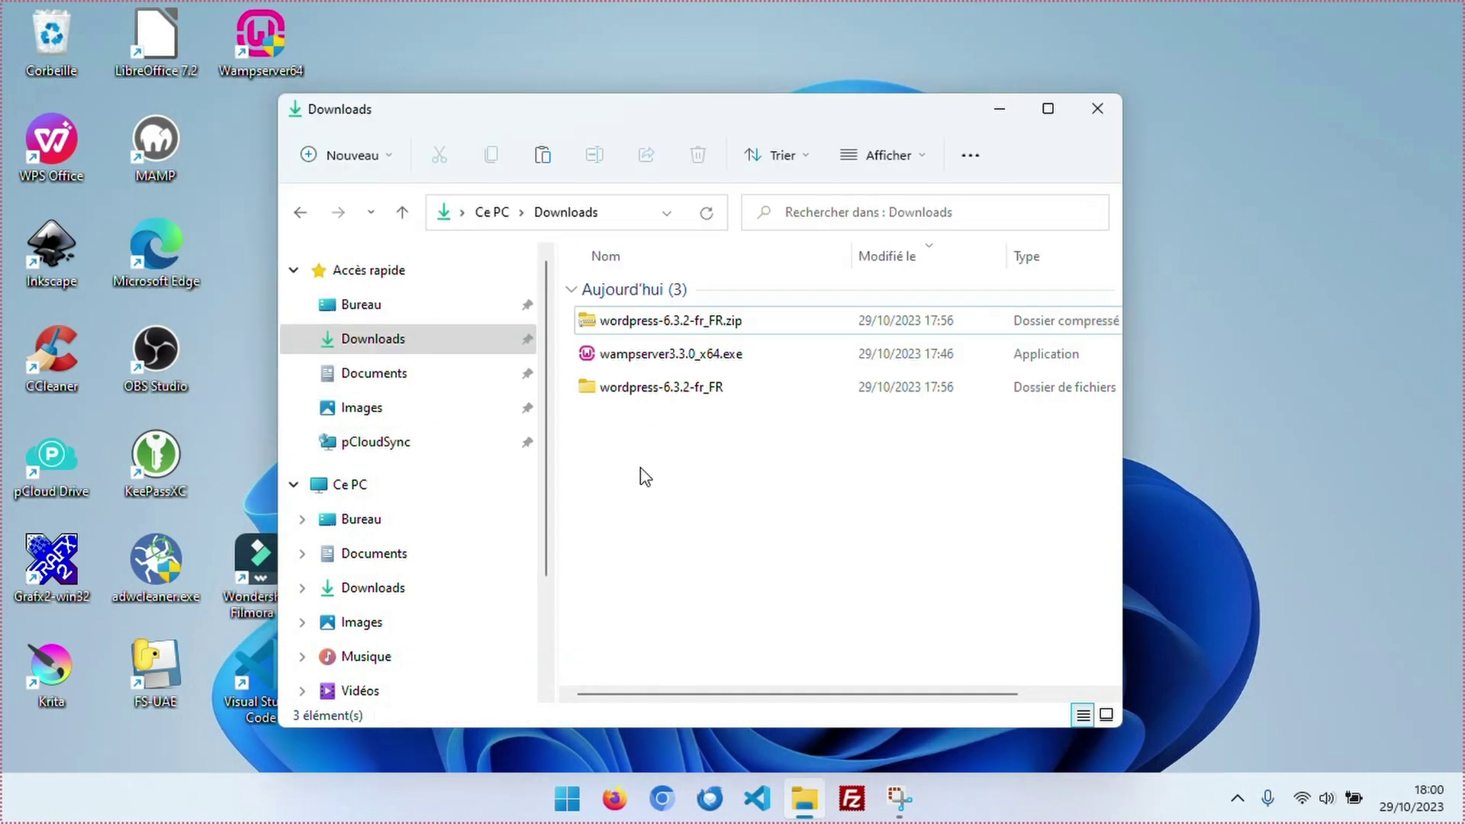
double_click(638, 388)
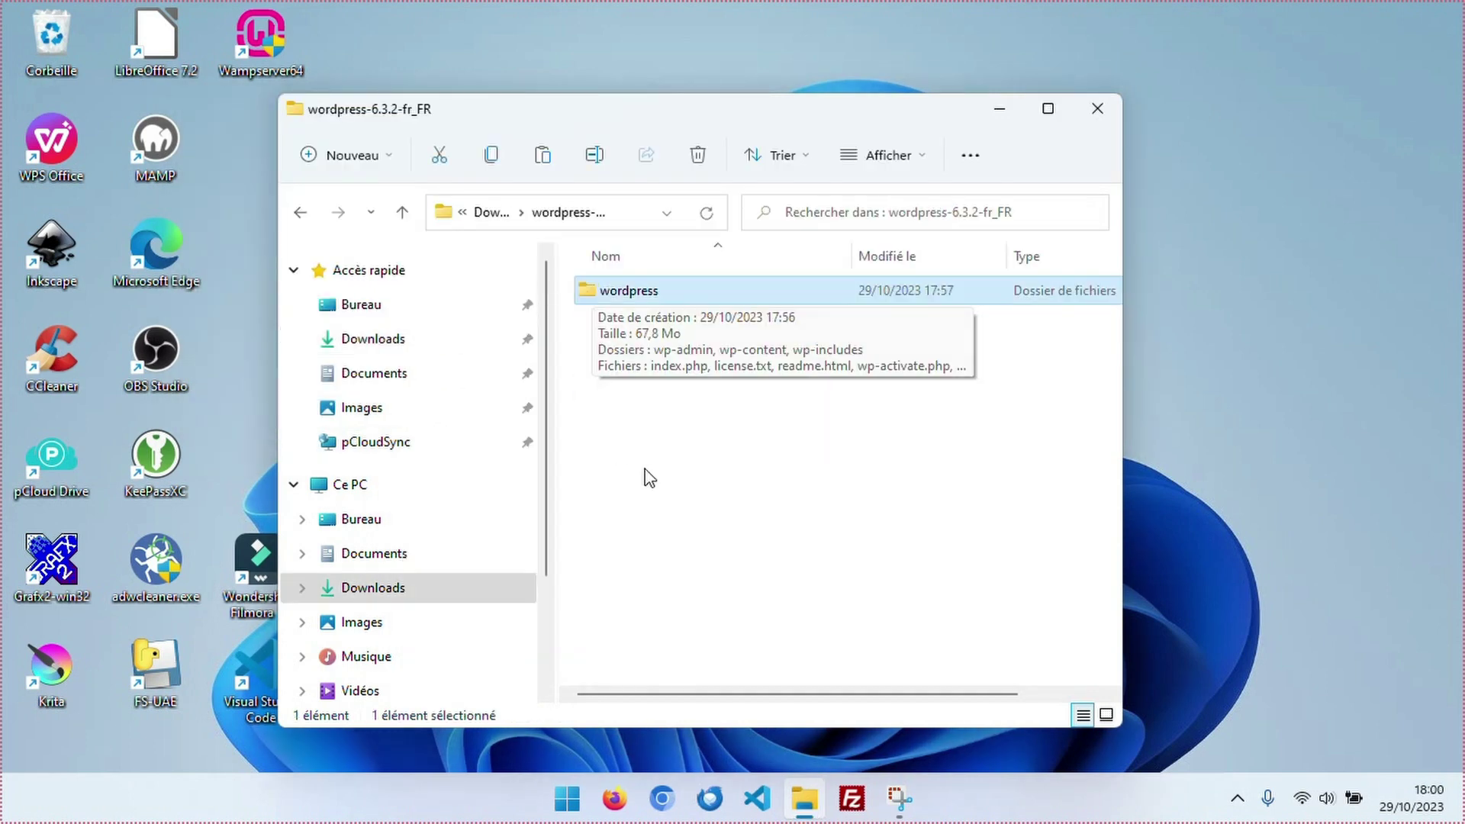
Check the wordpress folder's properties and browse its files.
right_click(612, 296)
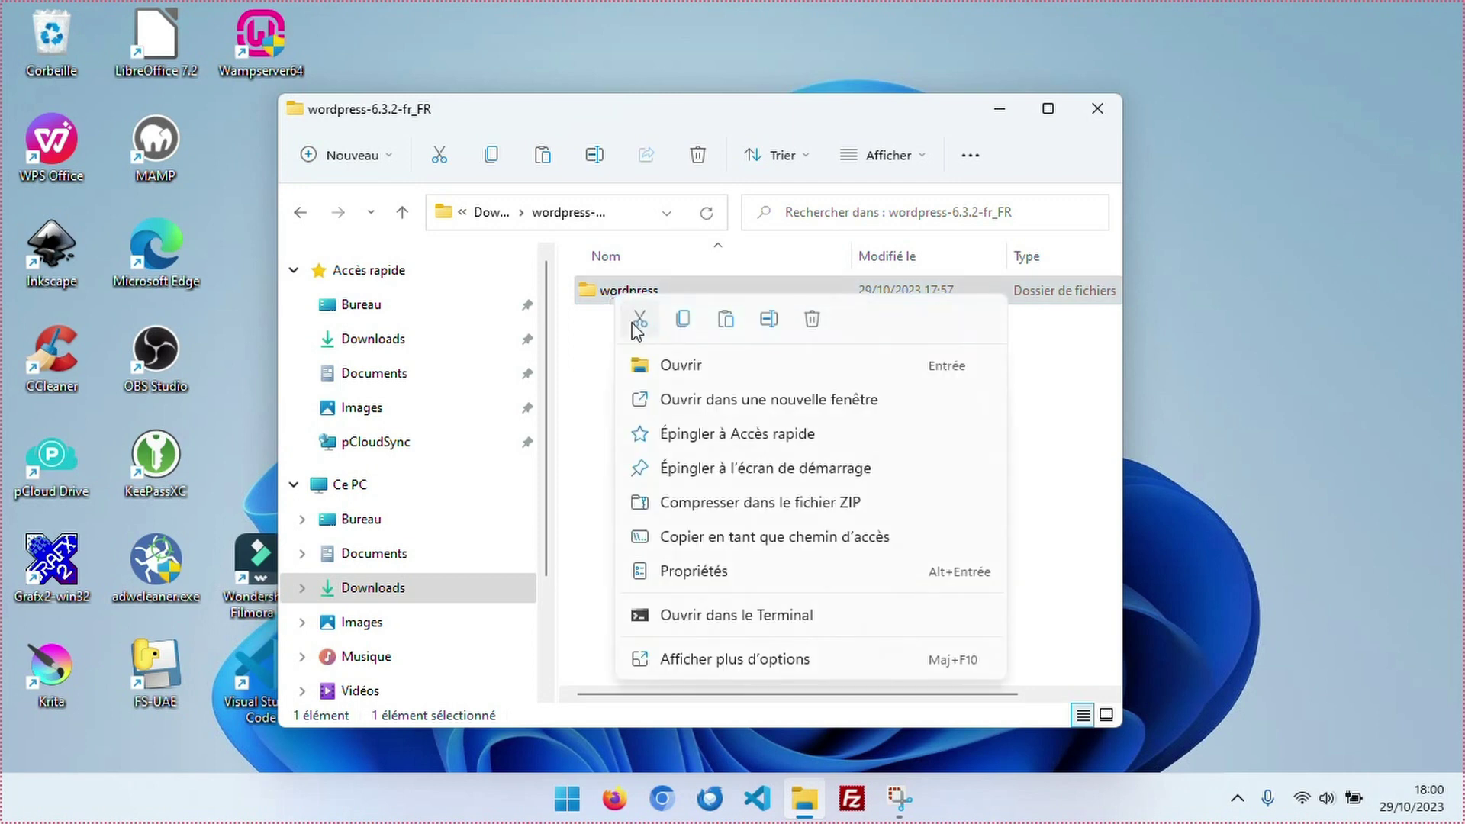
click(683, 574)
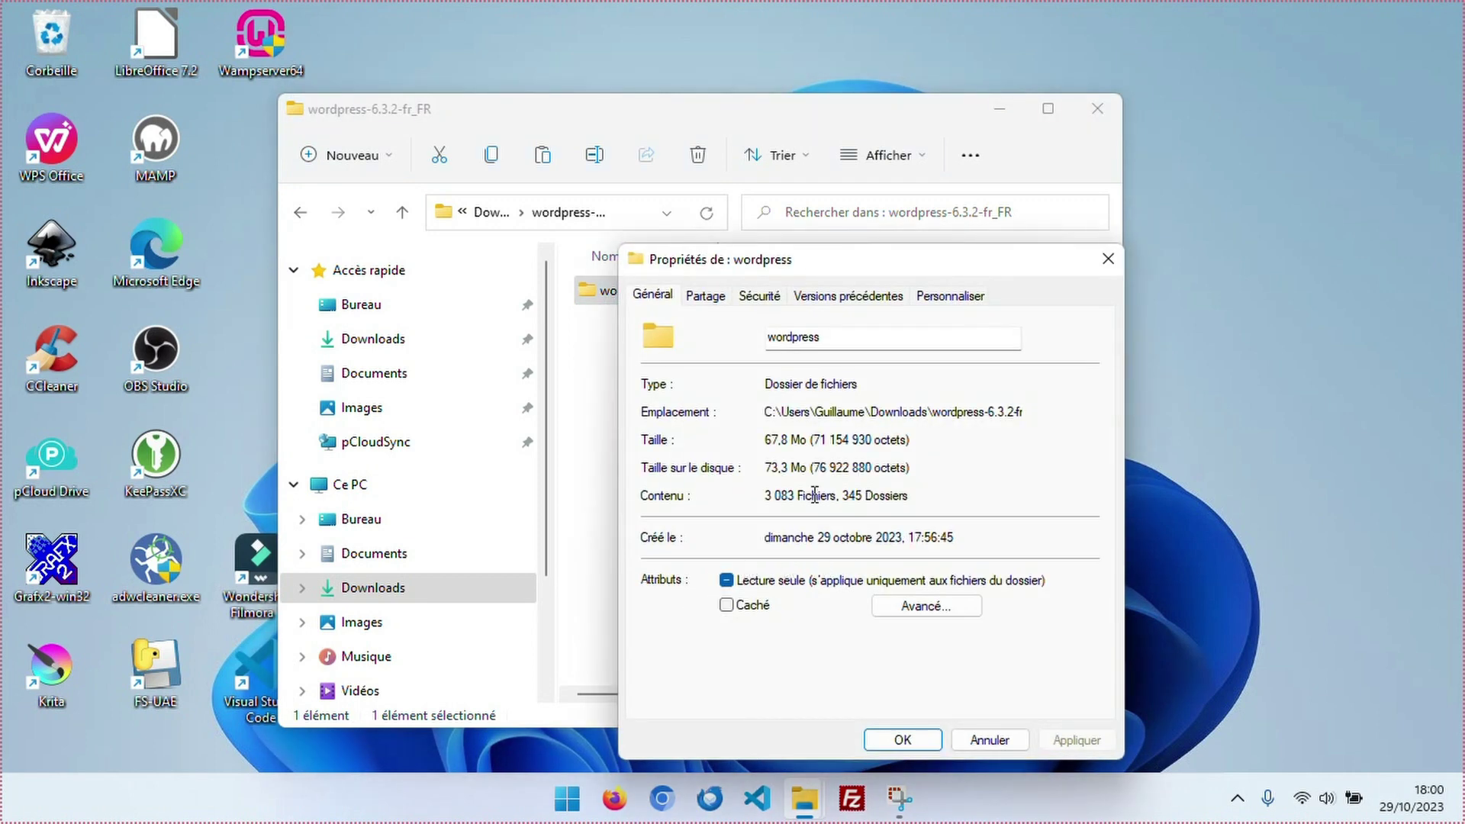
click(990, 740)
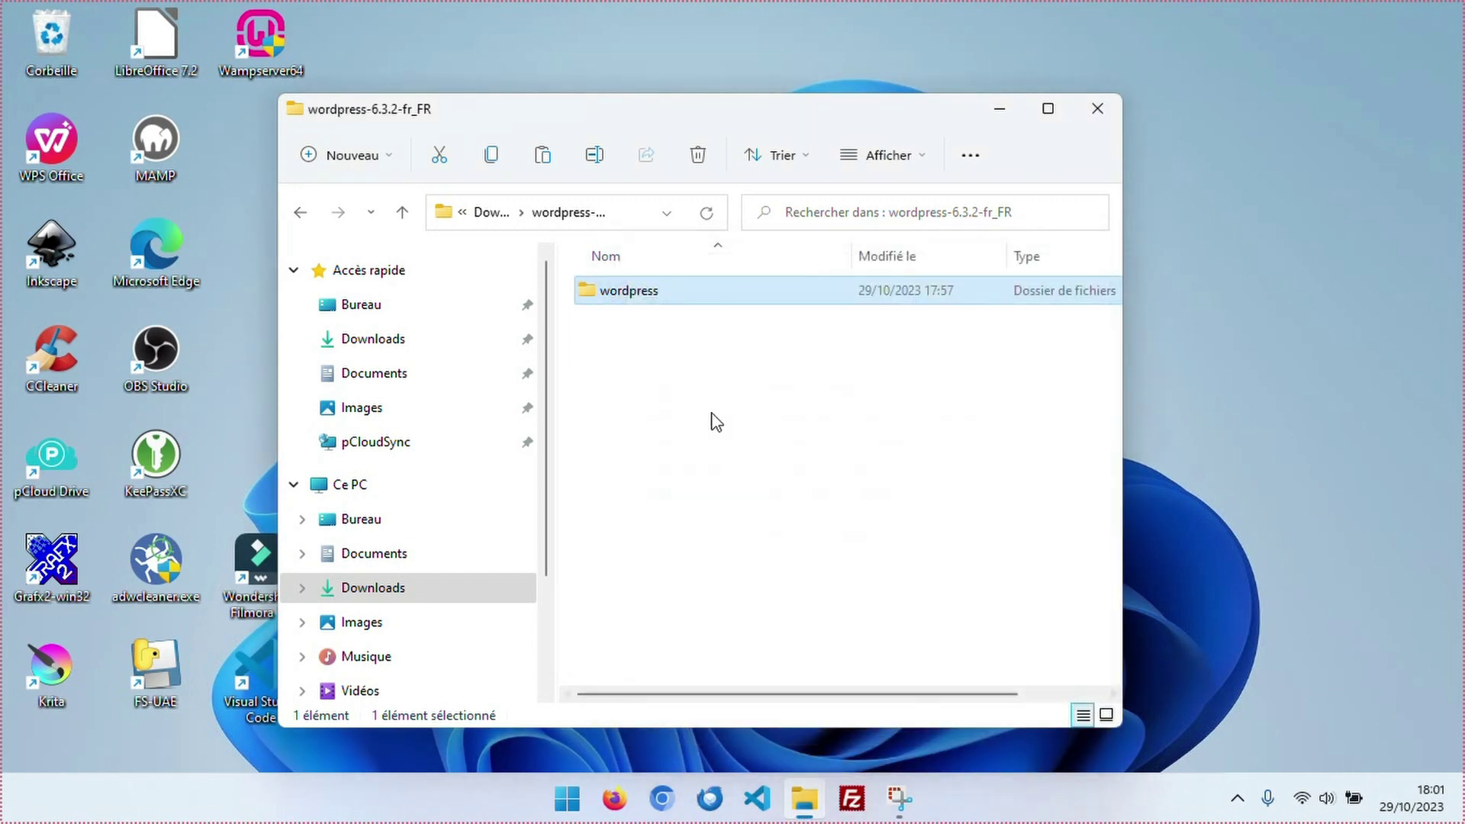
double_click(623, 294)
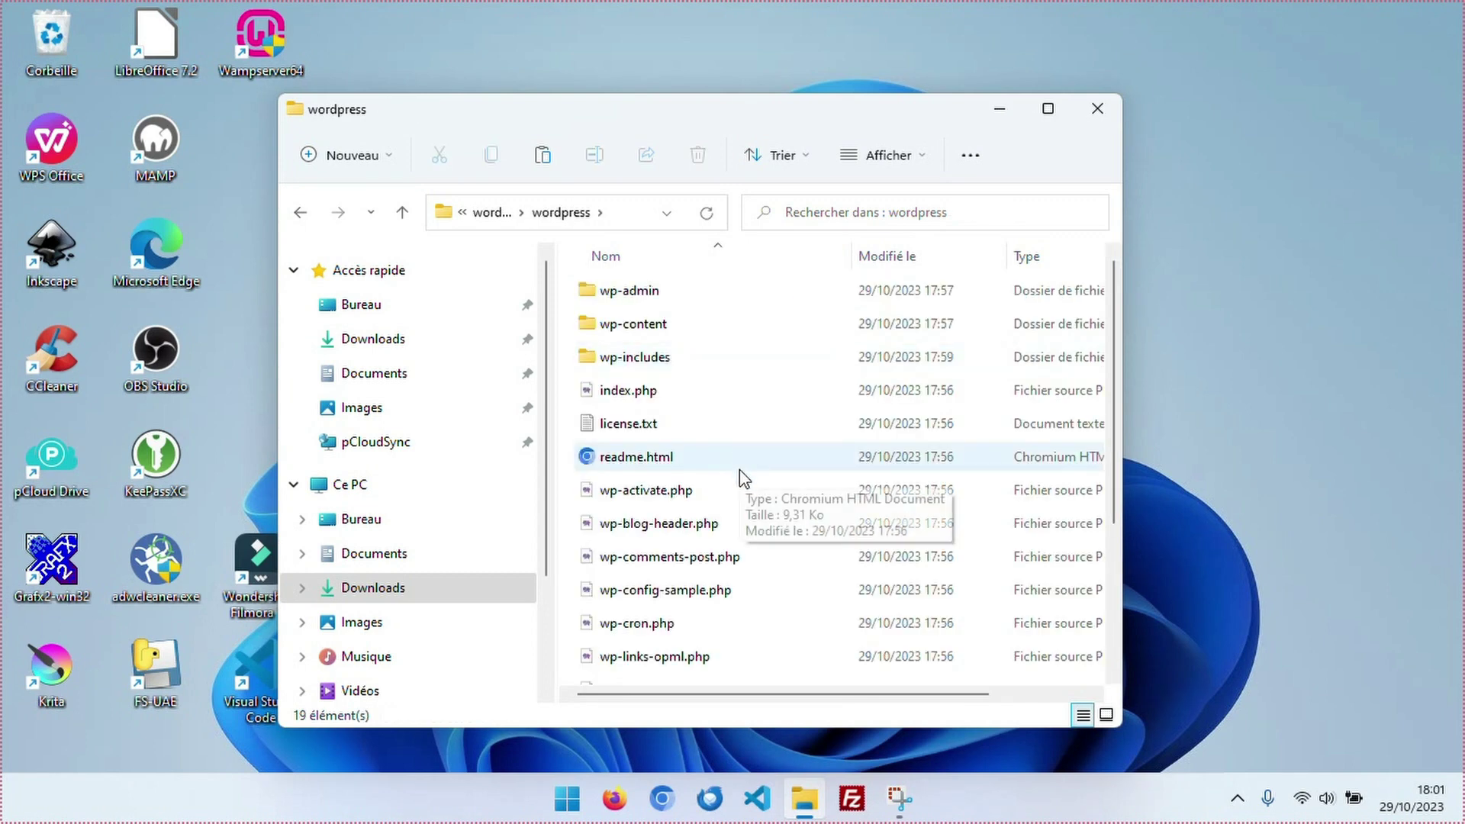
scroll(739, 469, down, 3)
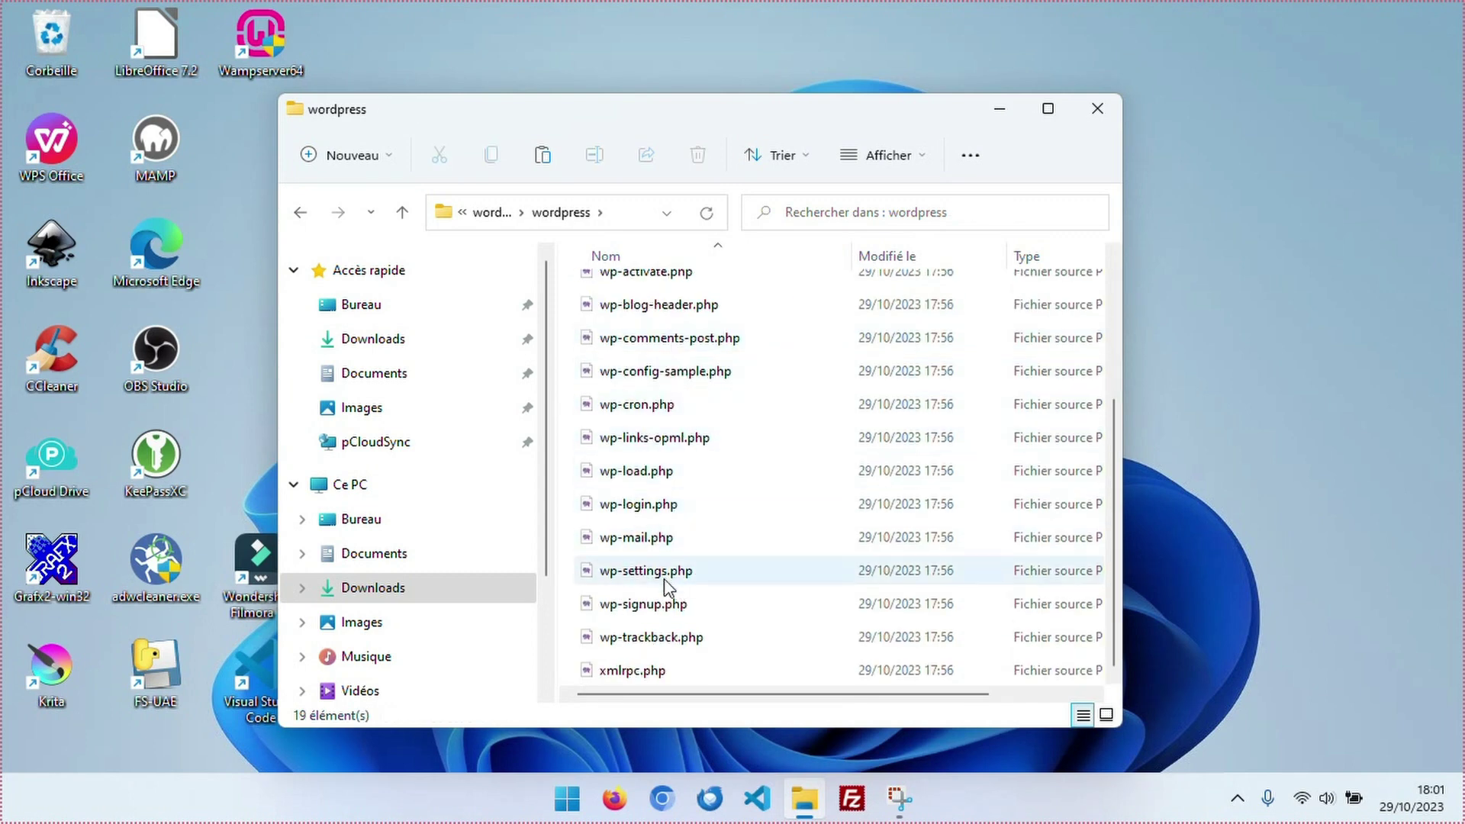
scroll(694, 611, up, 3)
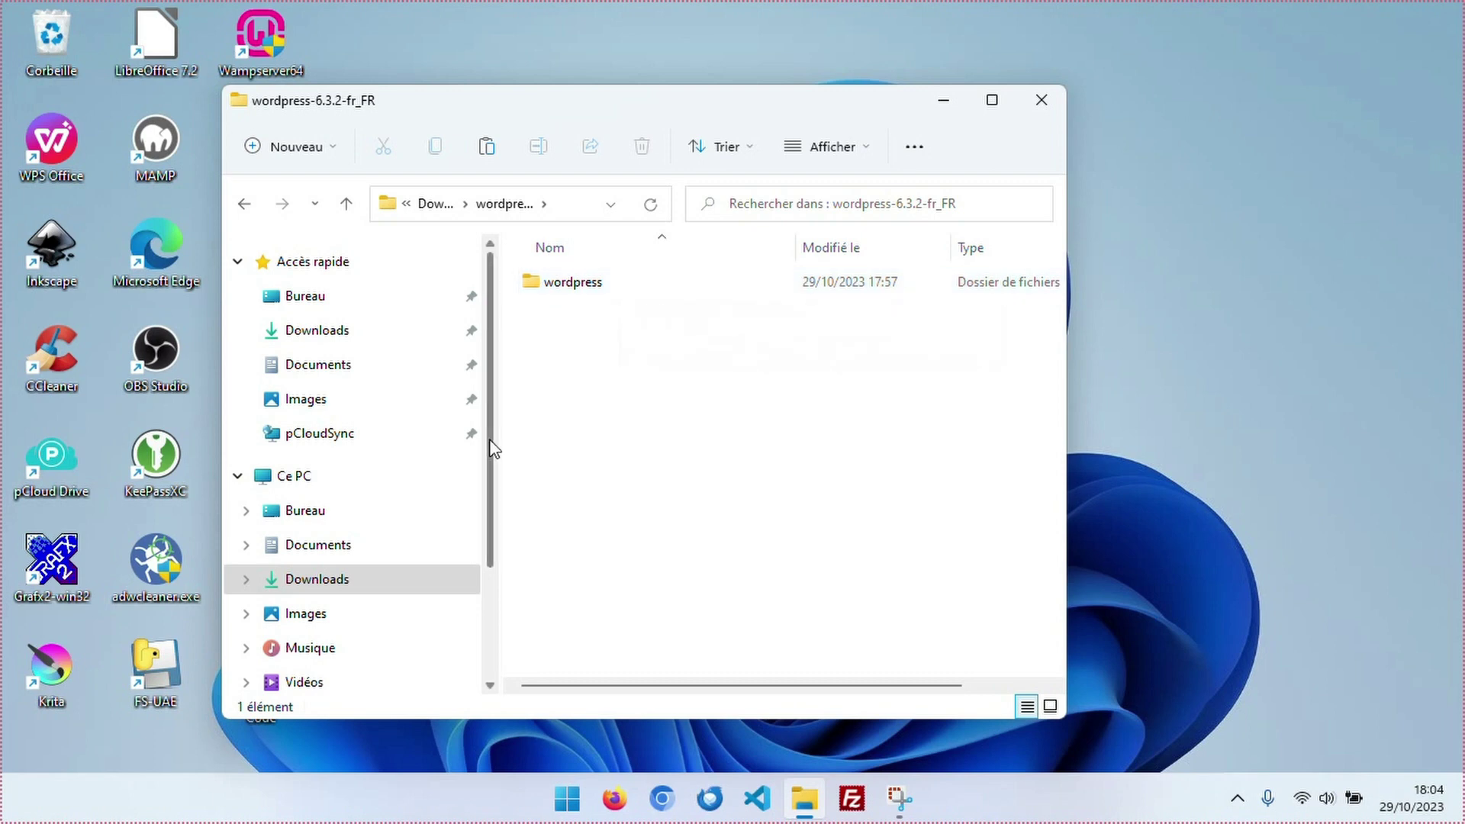
Drag the wordpress folder into C:\wamp64\www and open www to confirm it's there.
scroll(458, 480, down, 3)
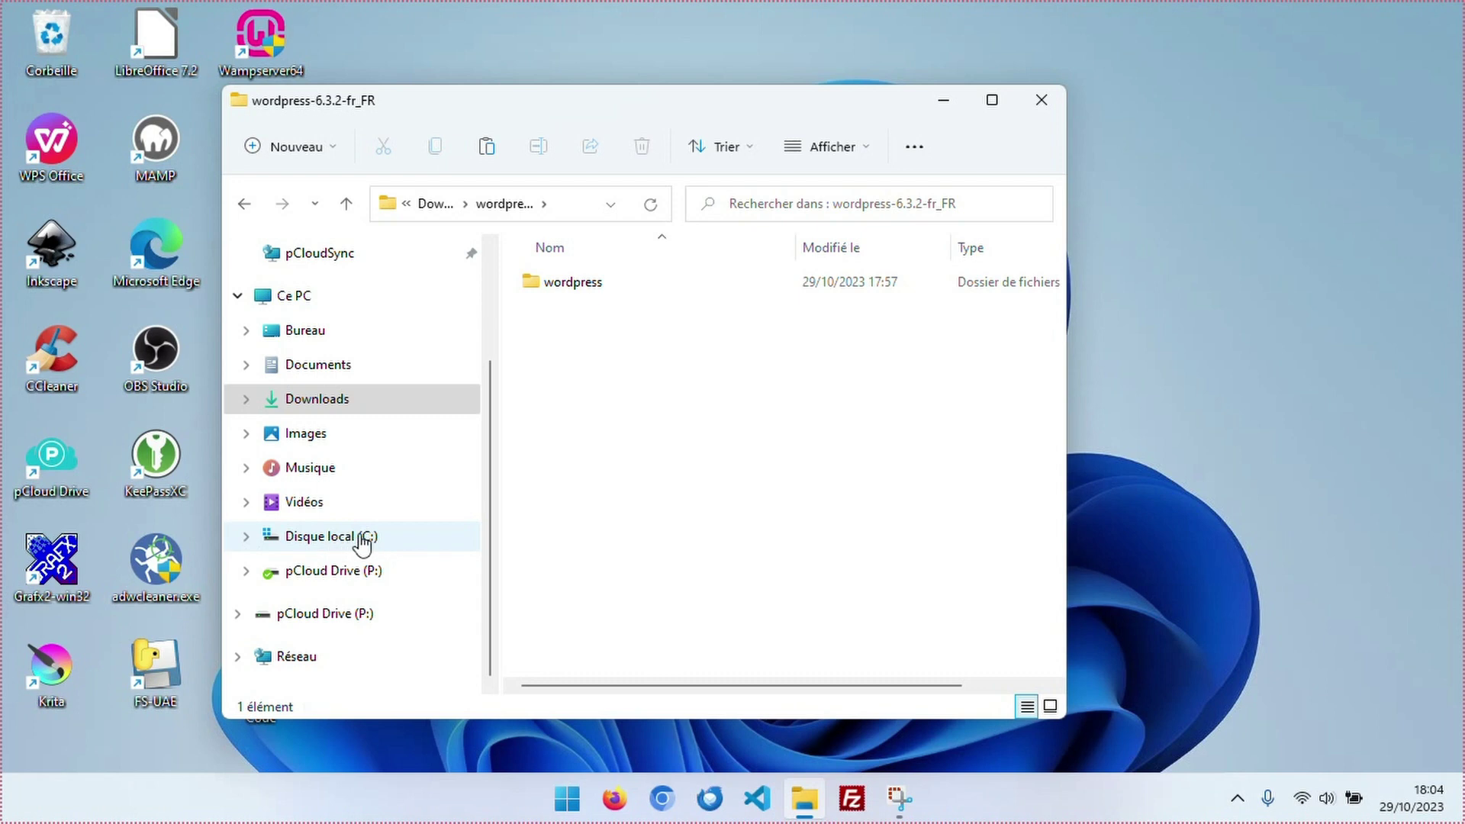
click(246, 536)
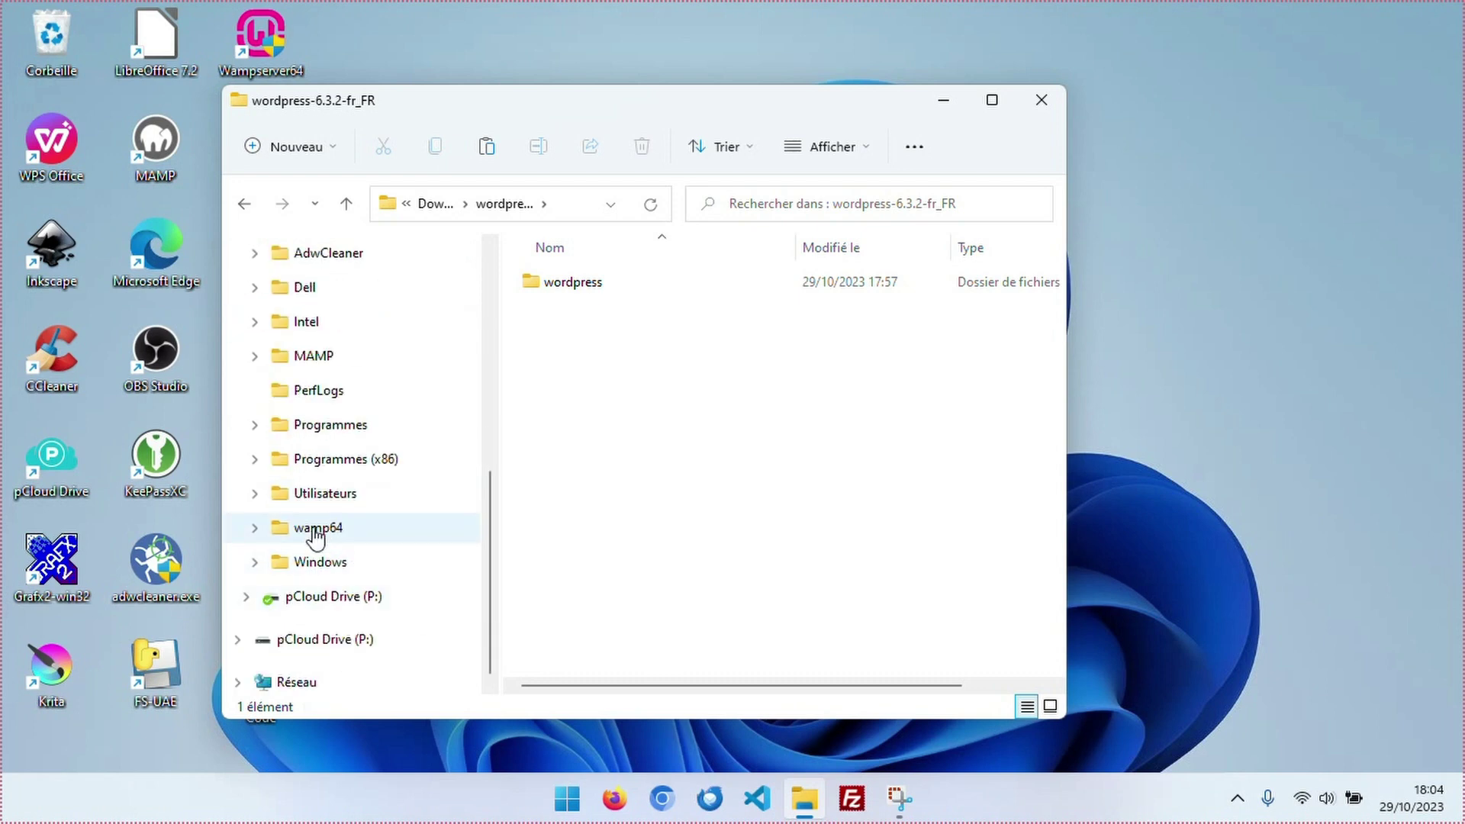
click(256, 532)
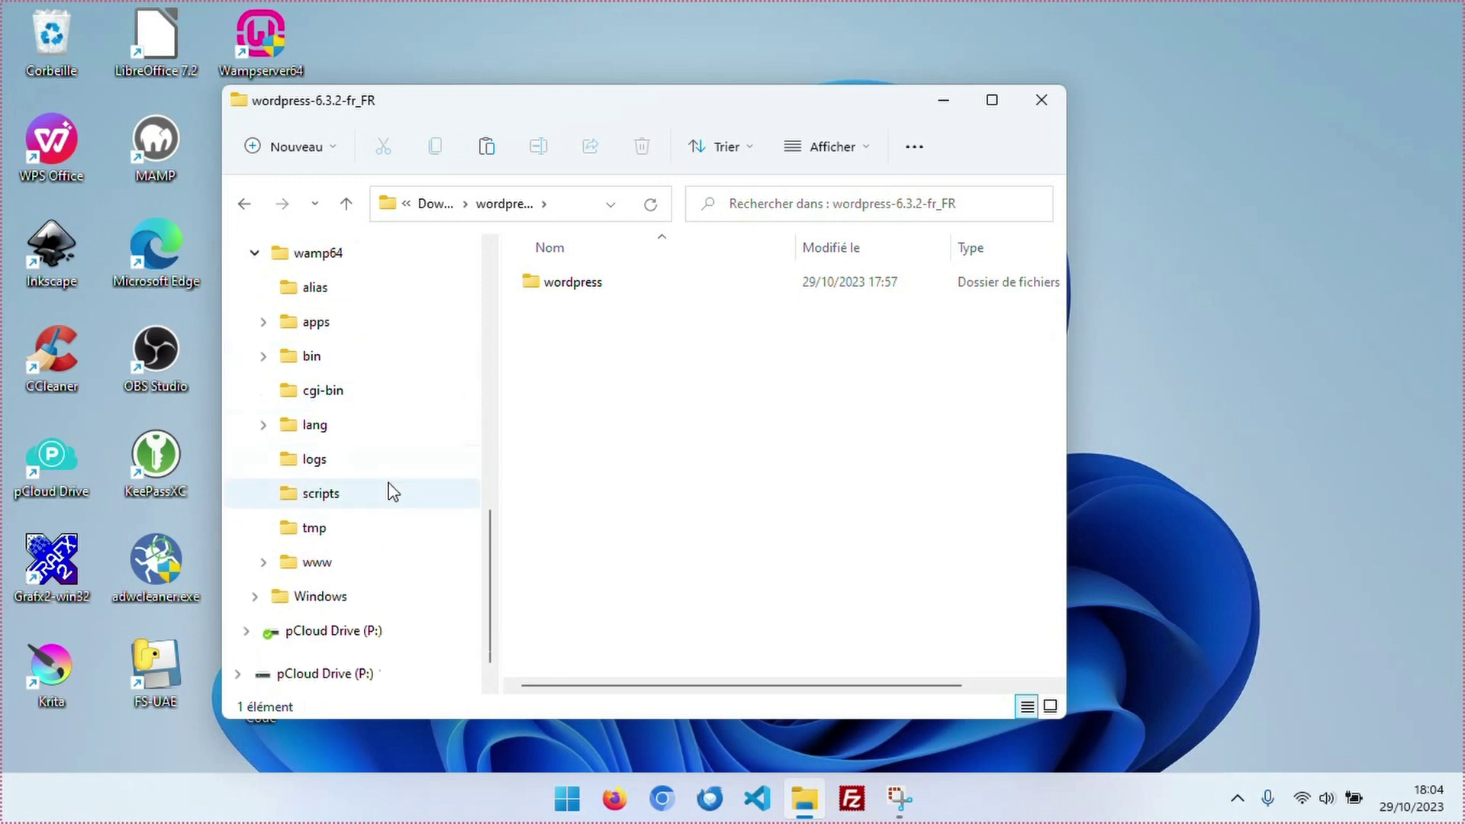
scroll(393, 492, down, 2)
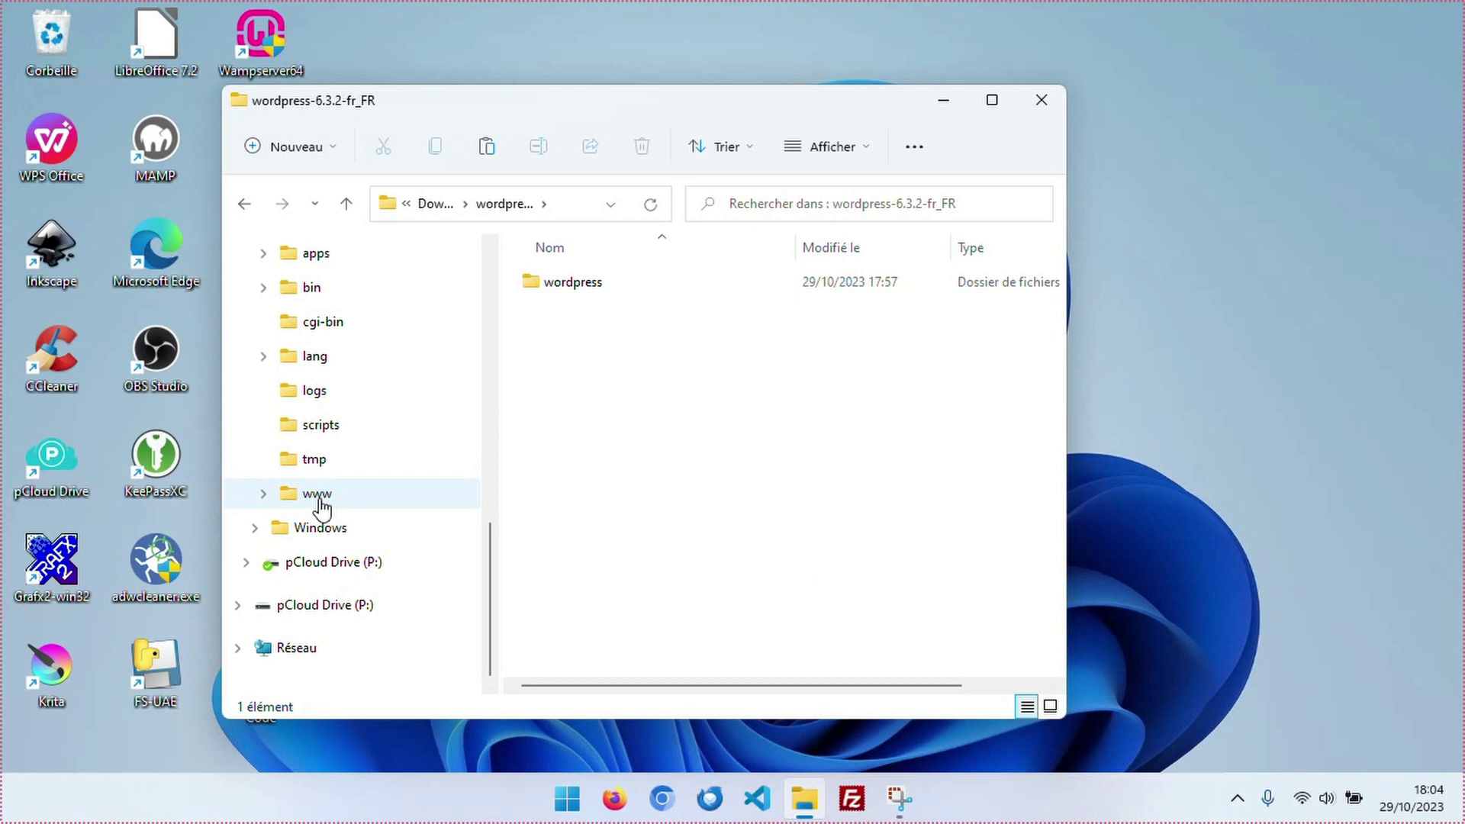
drag(573, 284, 336, 504)
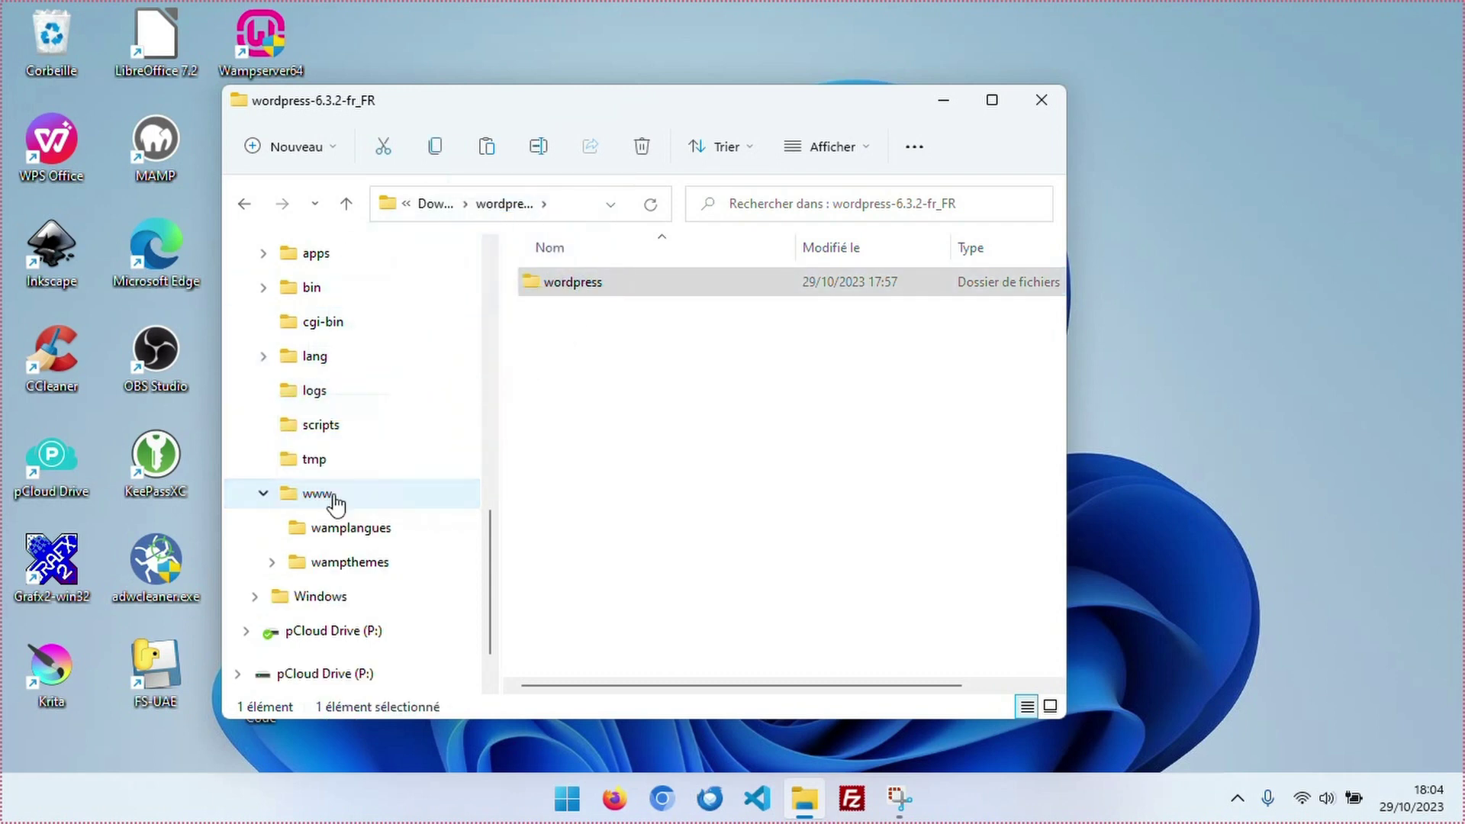
click(334, 496)
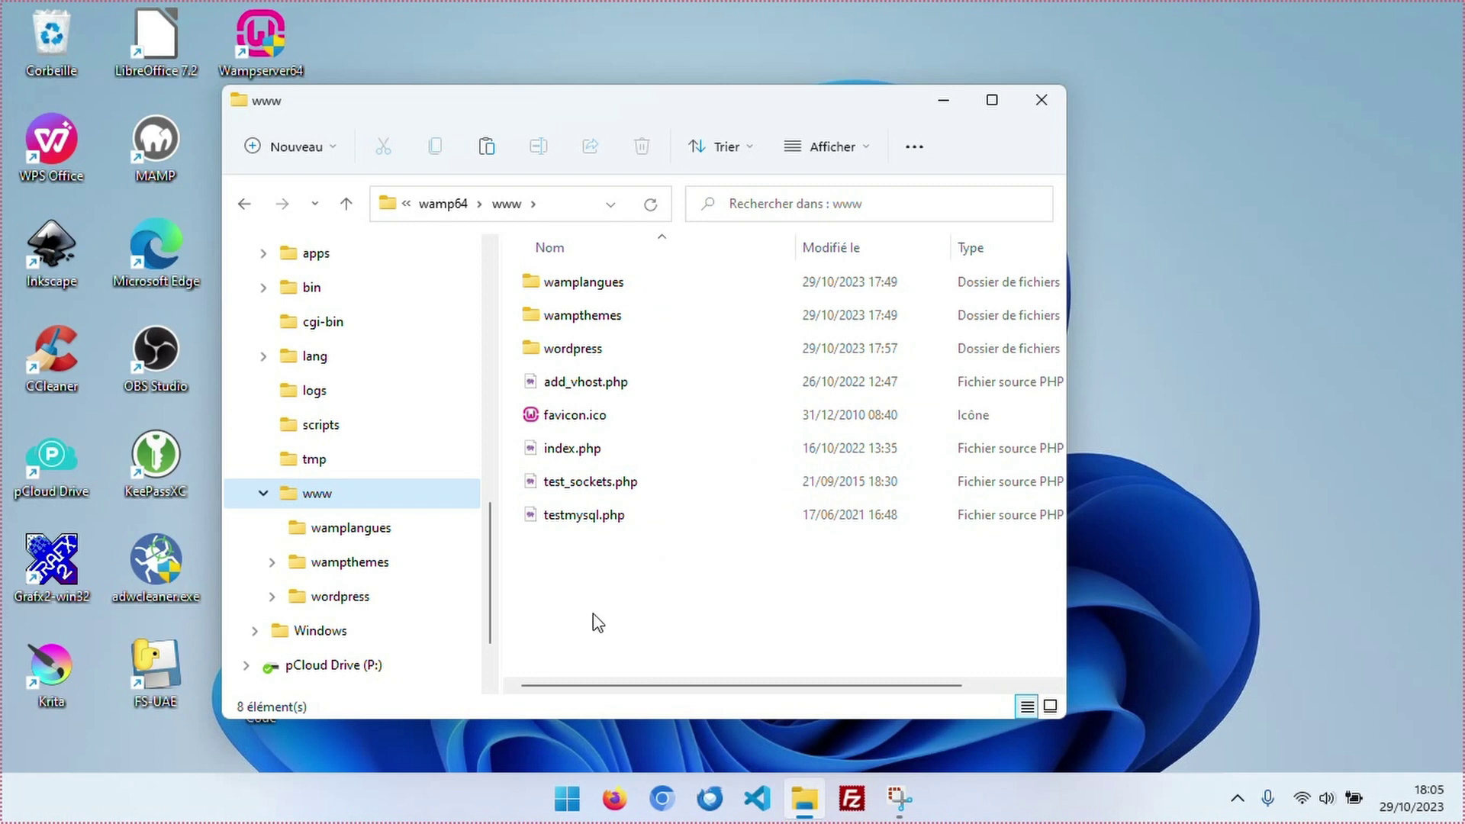
Close File Explorer and launch phpMyAdmin 5.2.0 from the WampServer tray menu.
click(1042, 100)
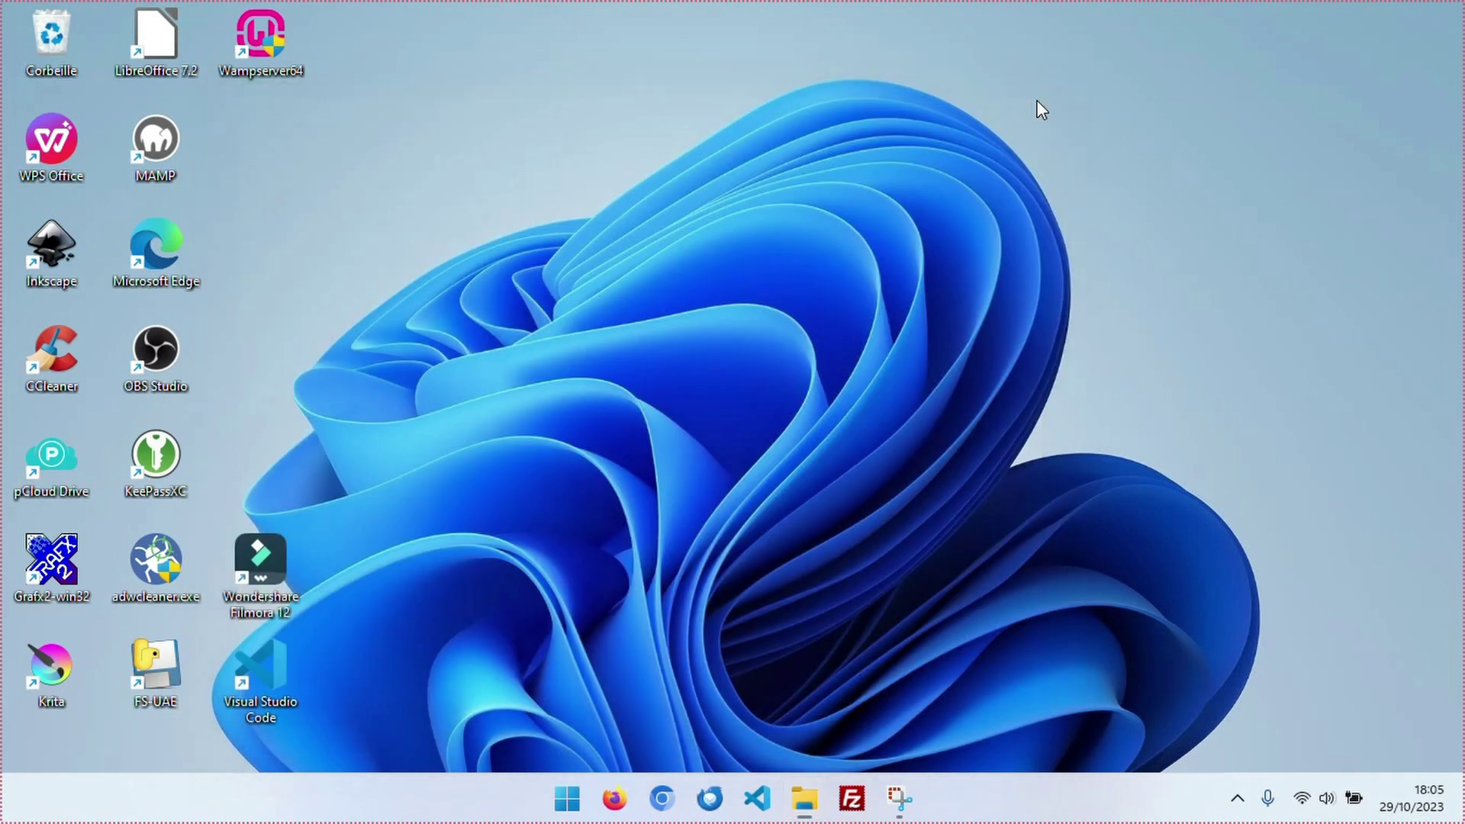
click(1238, 798)
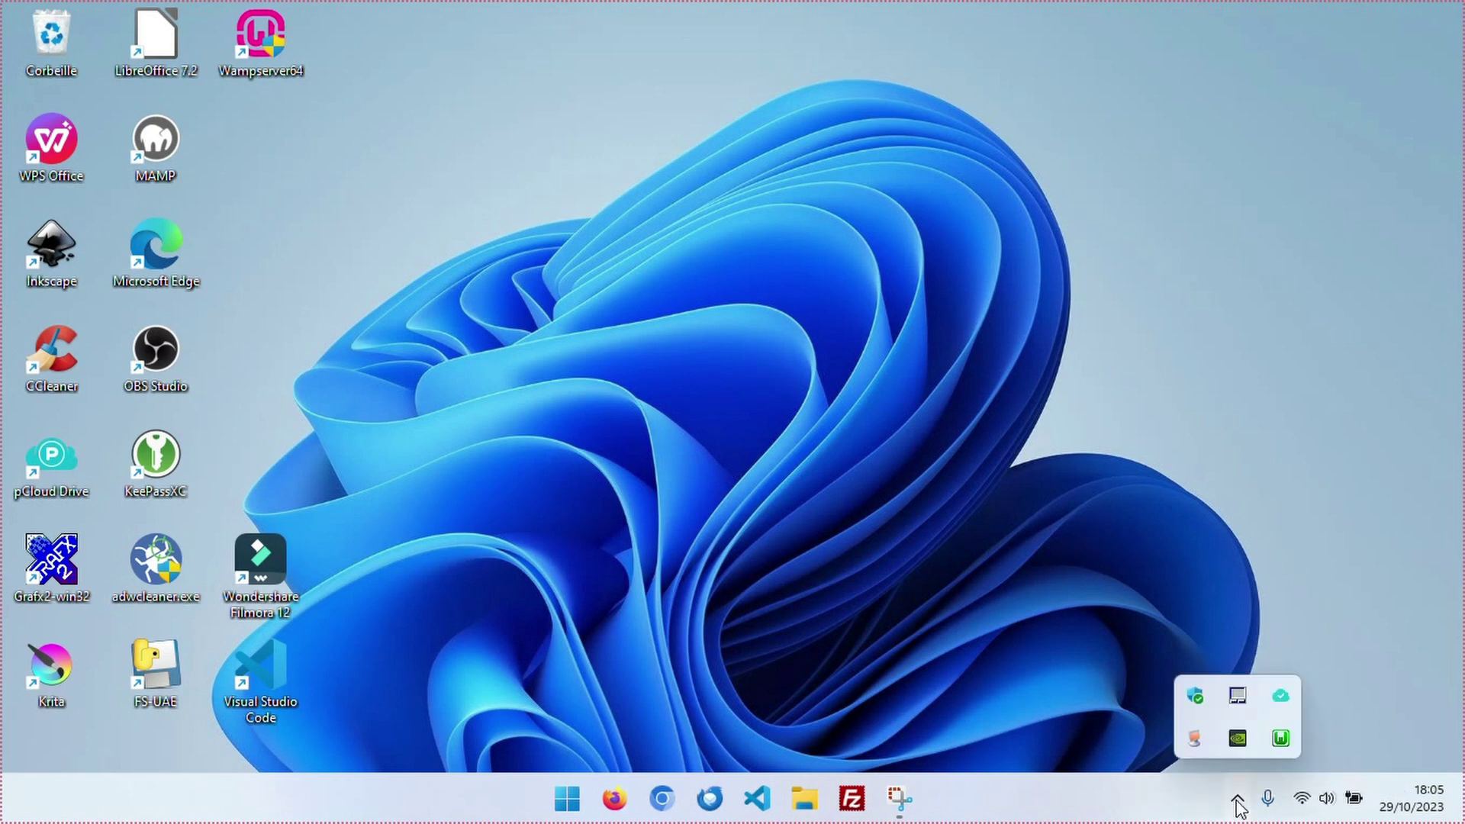
click(1280, 740)
mouse_move(1271, 459)
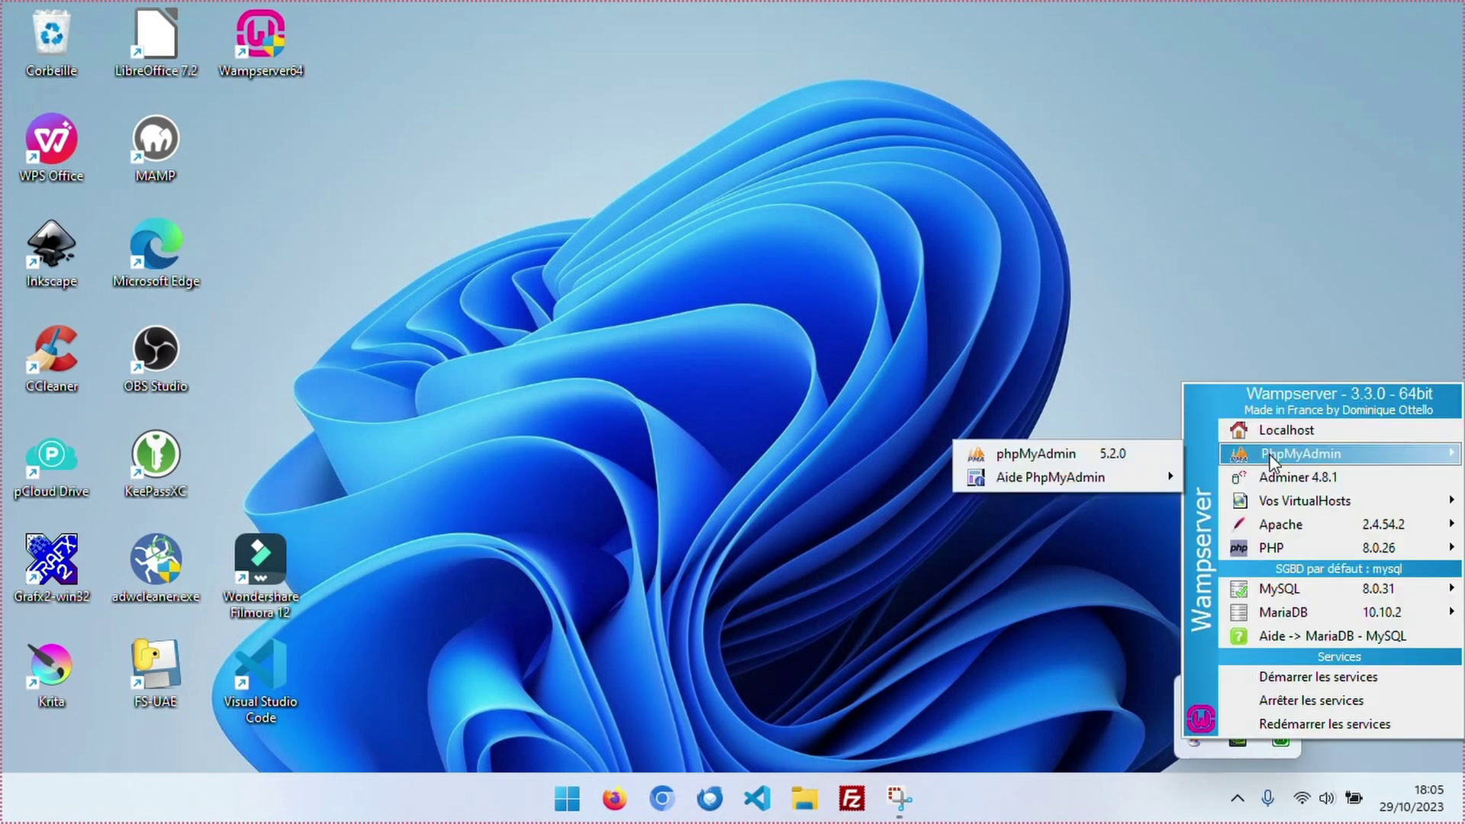
click(1051, 454)
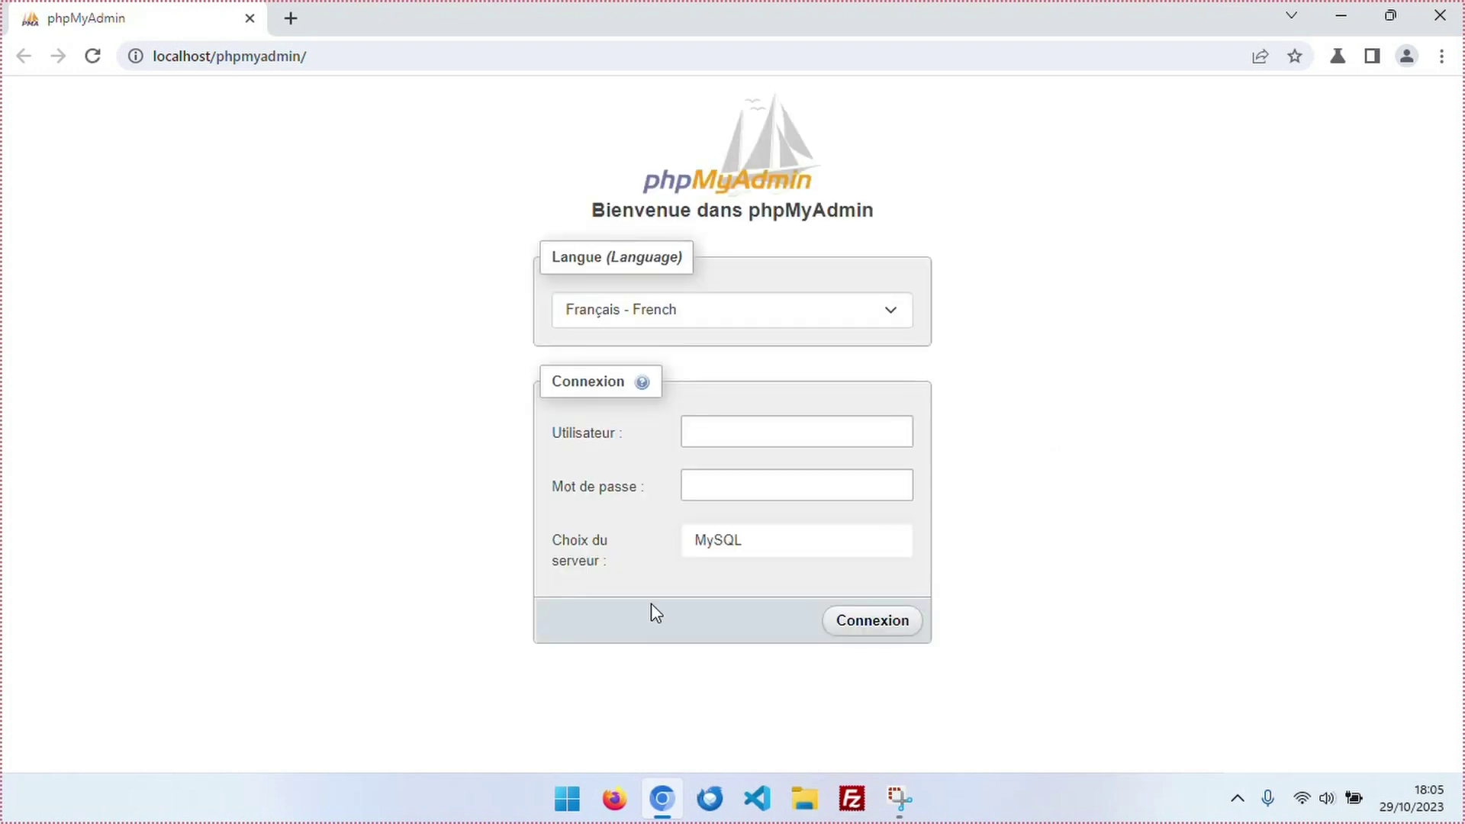
click(756, 547)
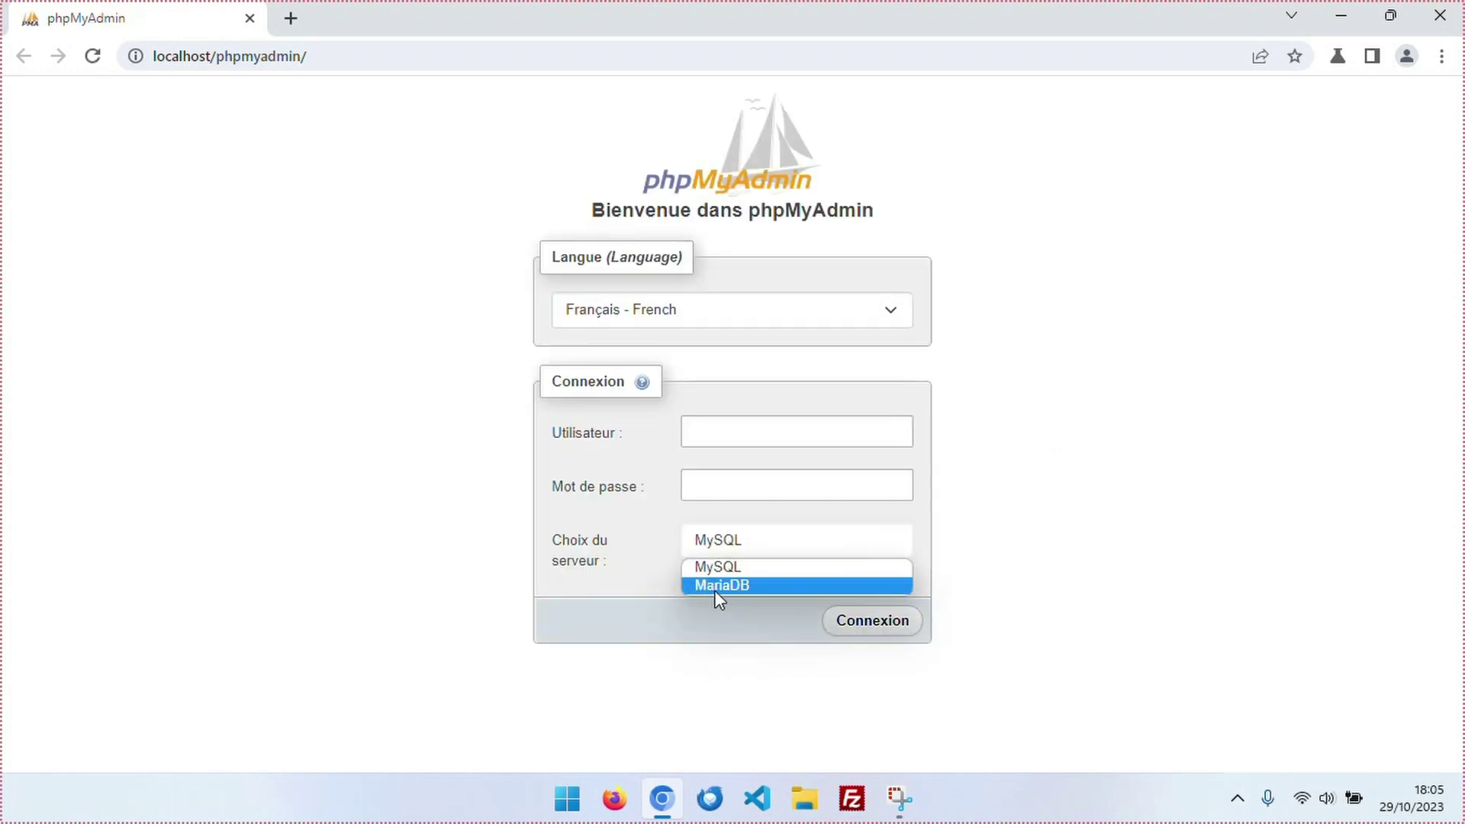
click(722, 566)
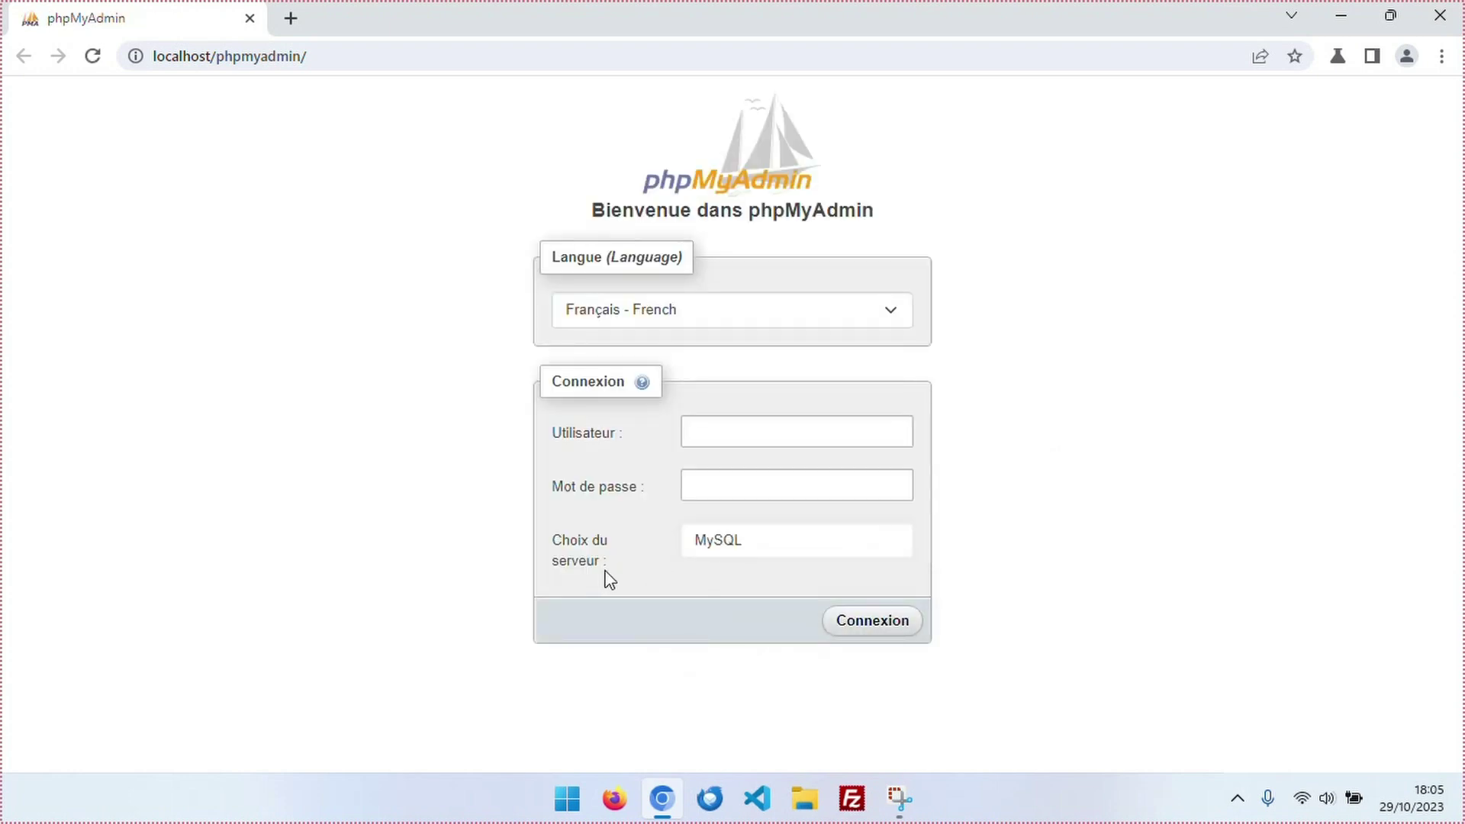
click(731, 431)
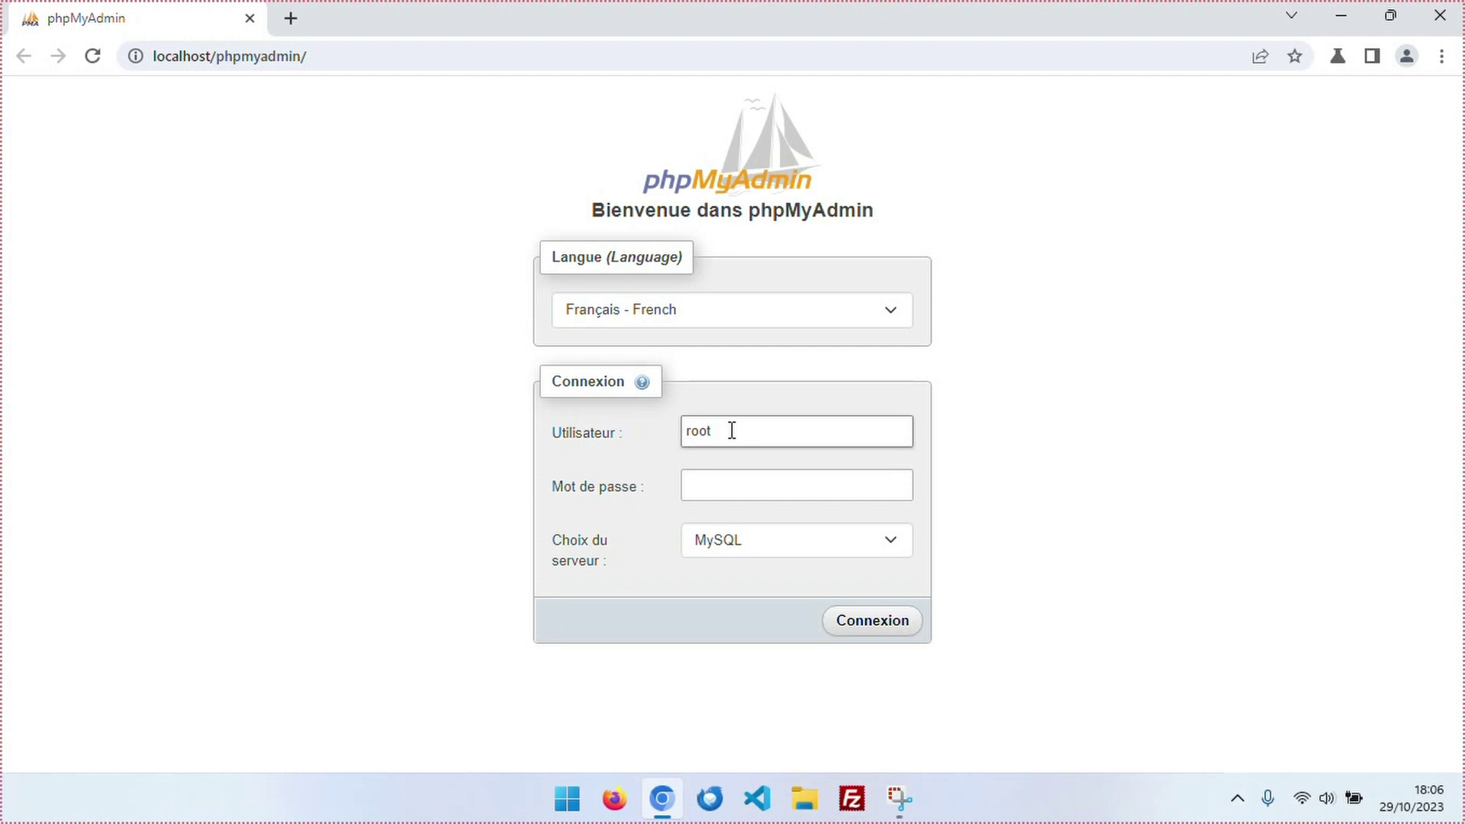
click(745, 481)
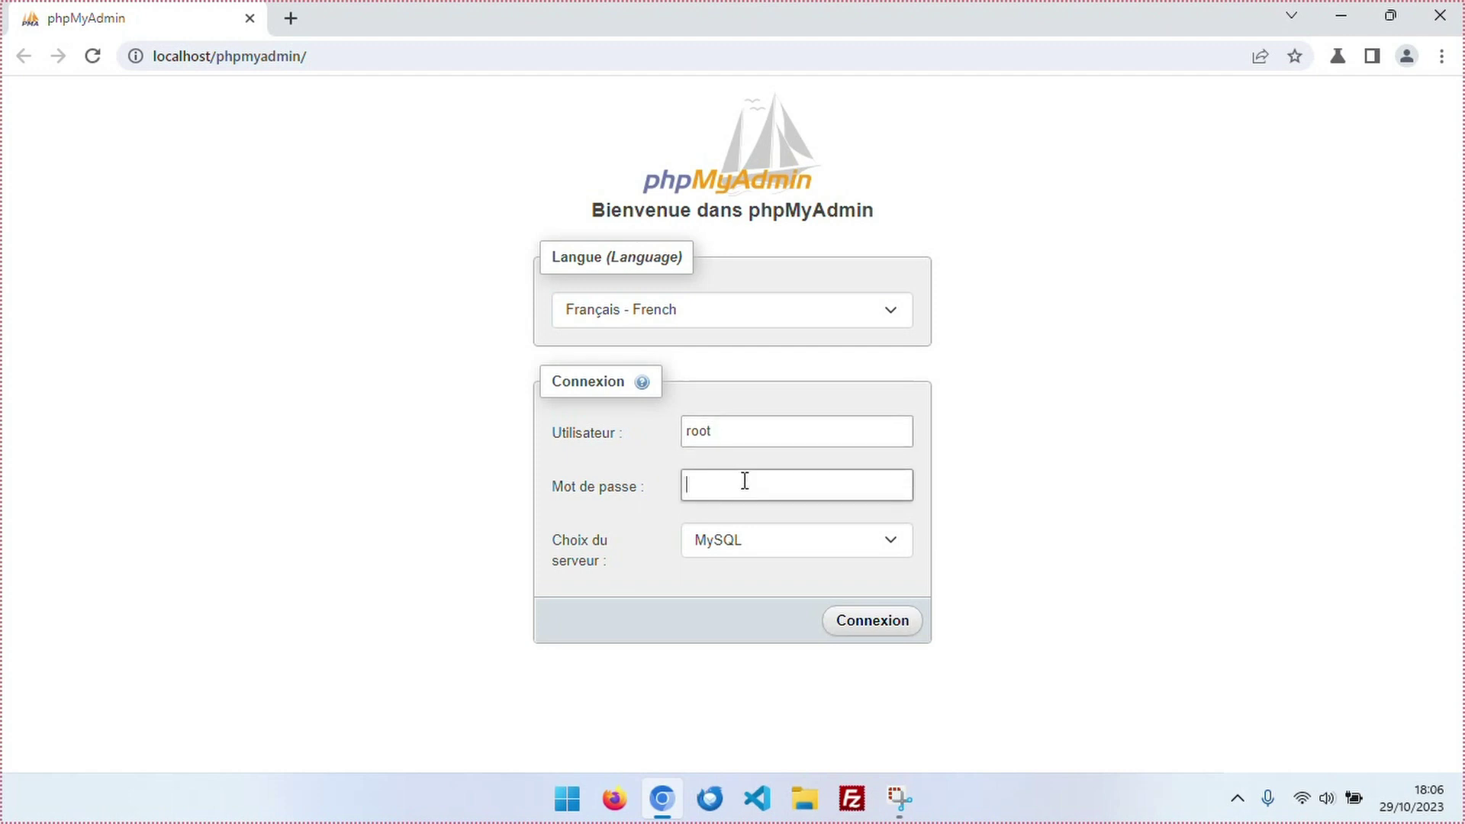
click(782, 422)
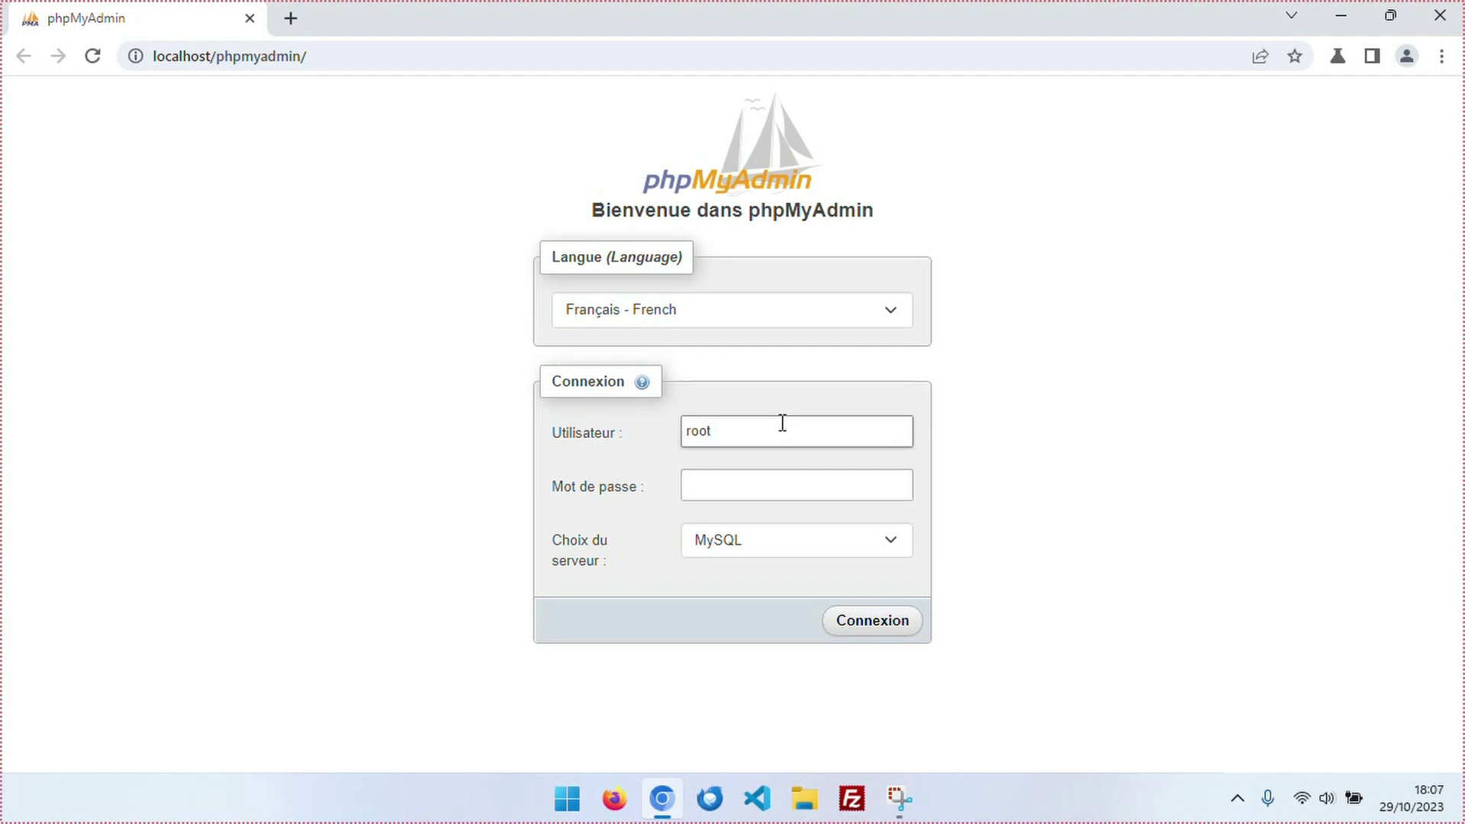
click(875, 630)
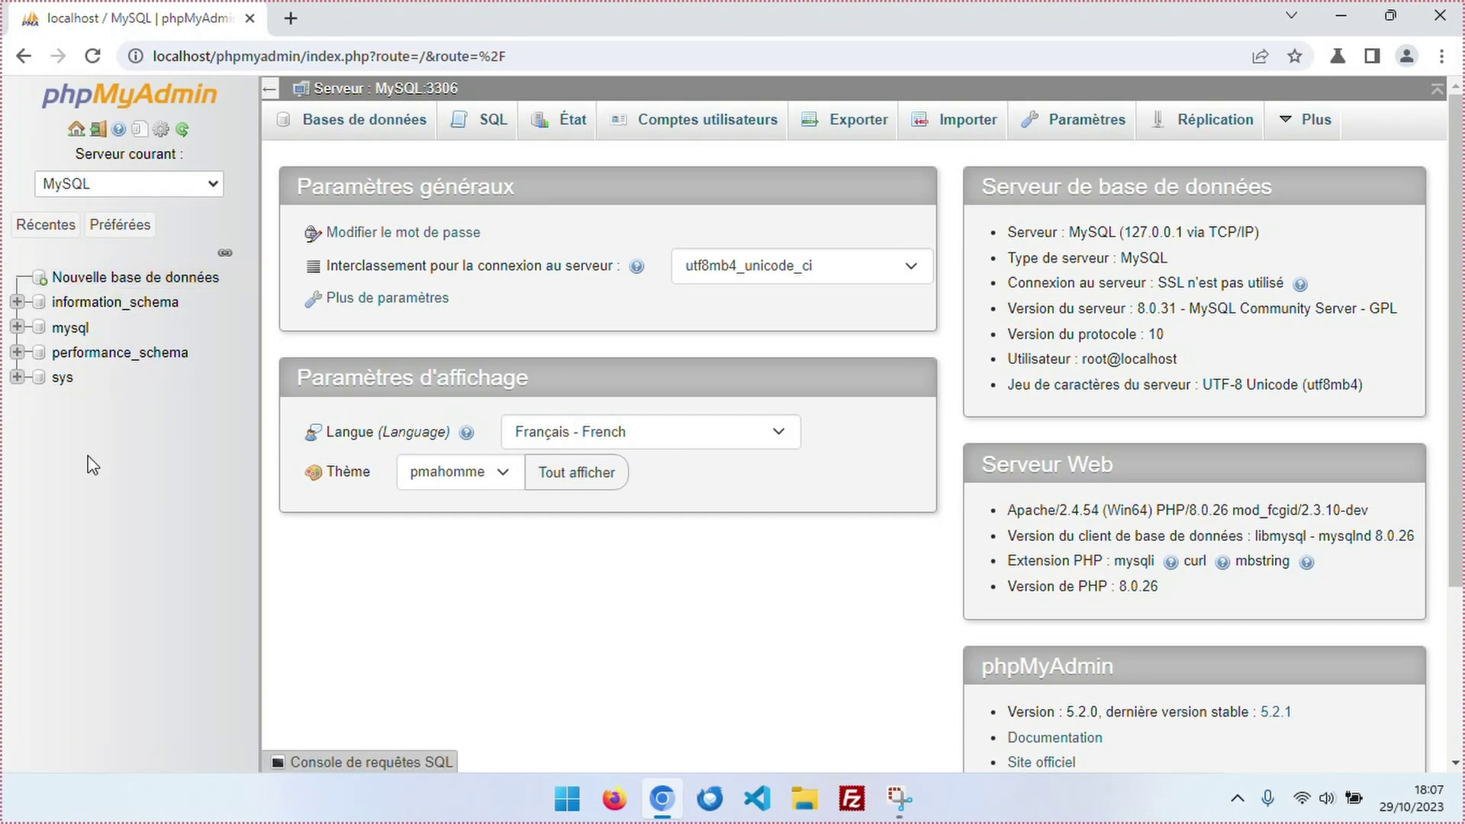
Create a 'wordpress' database with utf8mb4_general_ci collation.
click(127, 281)
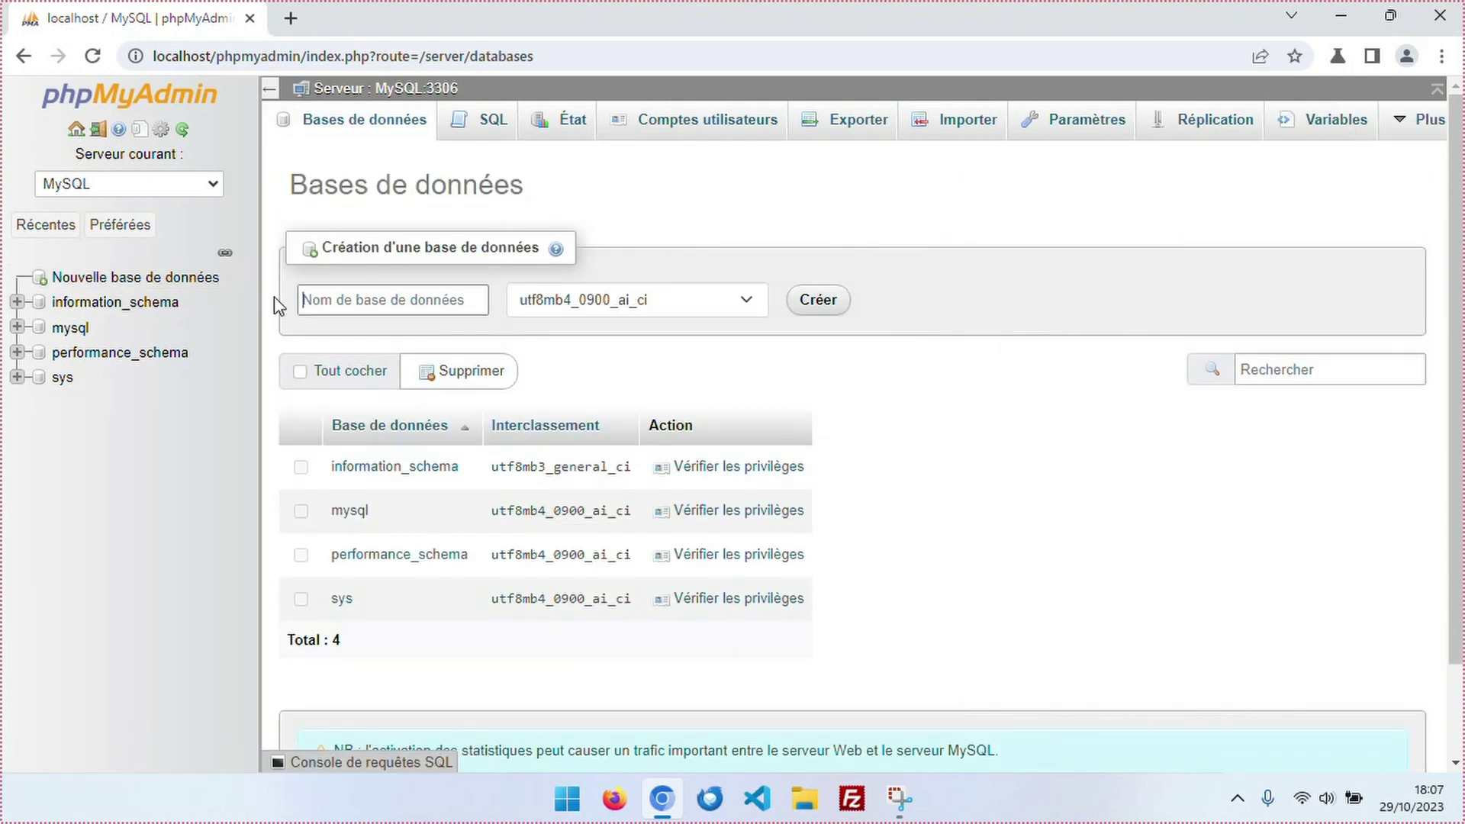
text(wor)
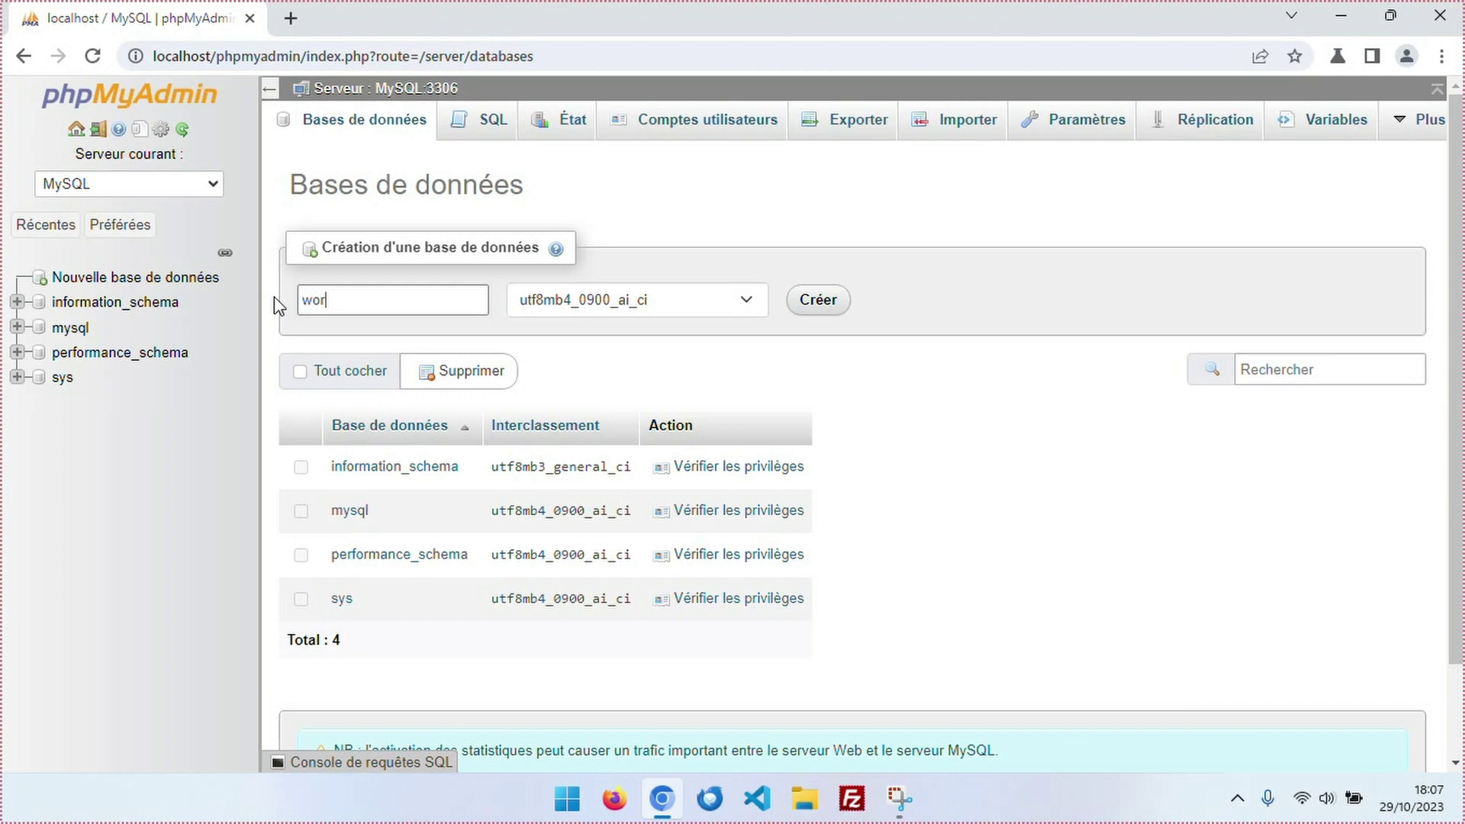
text(dpress)
click(659, 305)
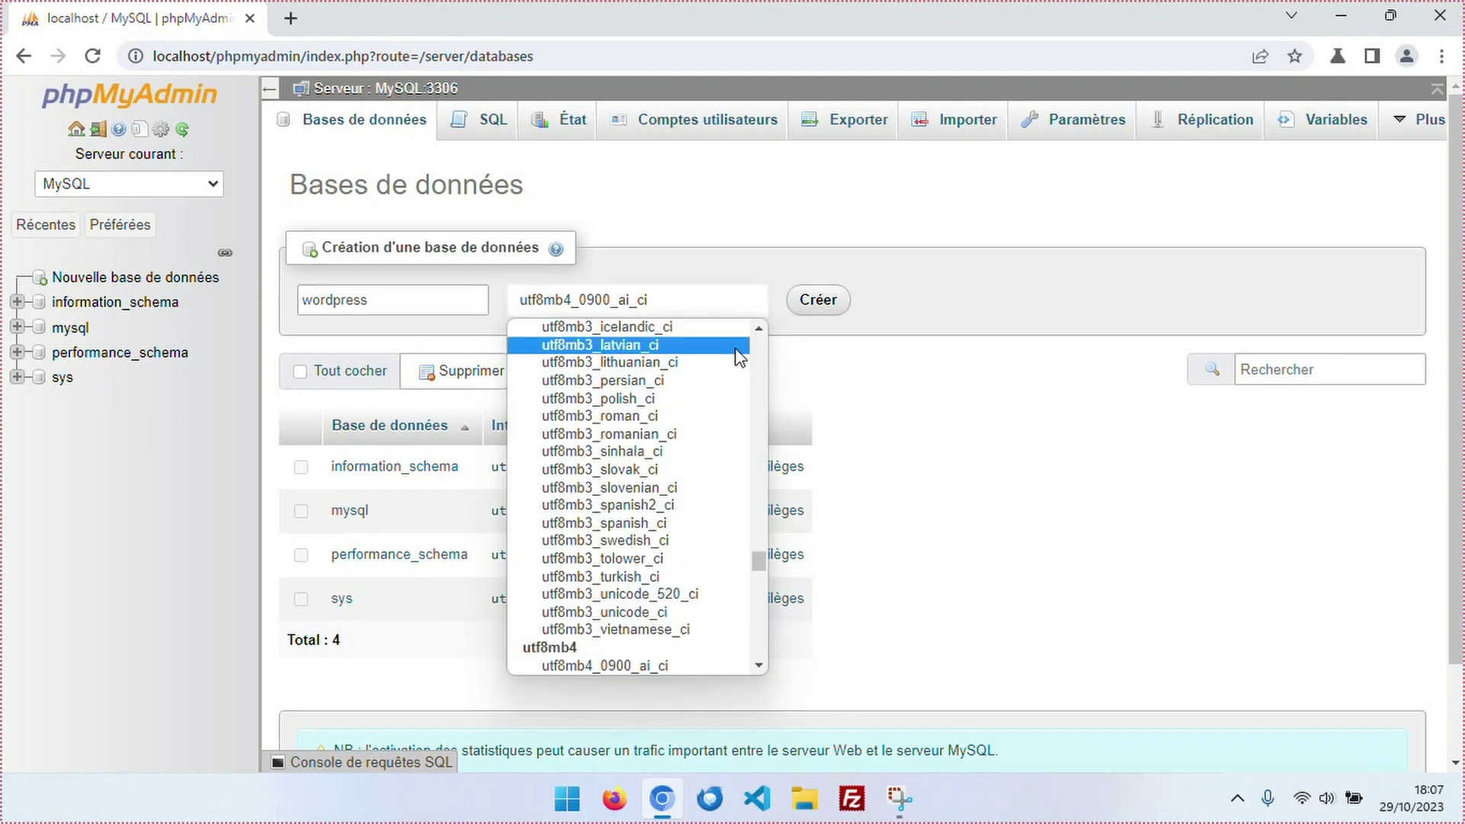
drag(752, 560, 750, 611)
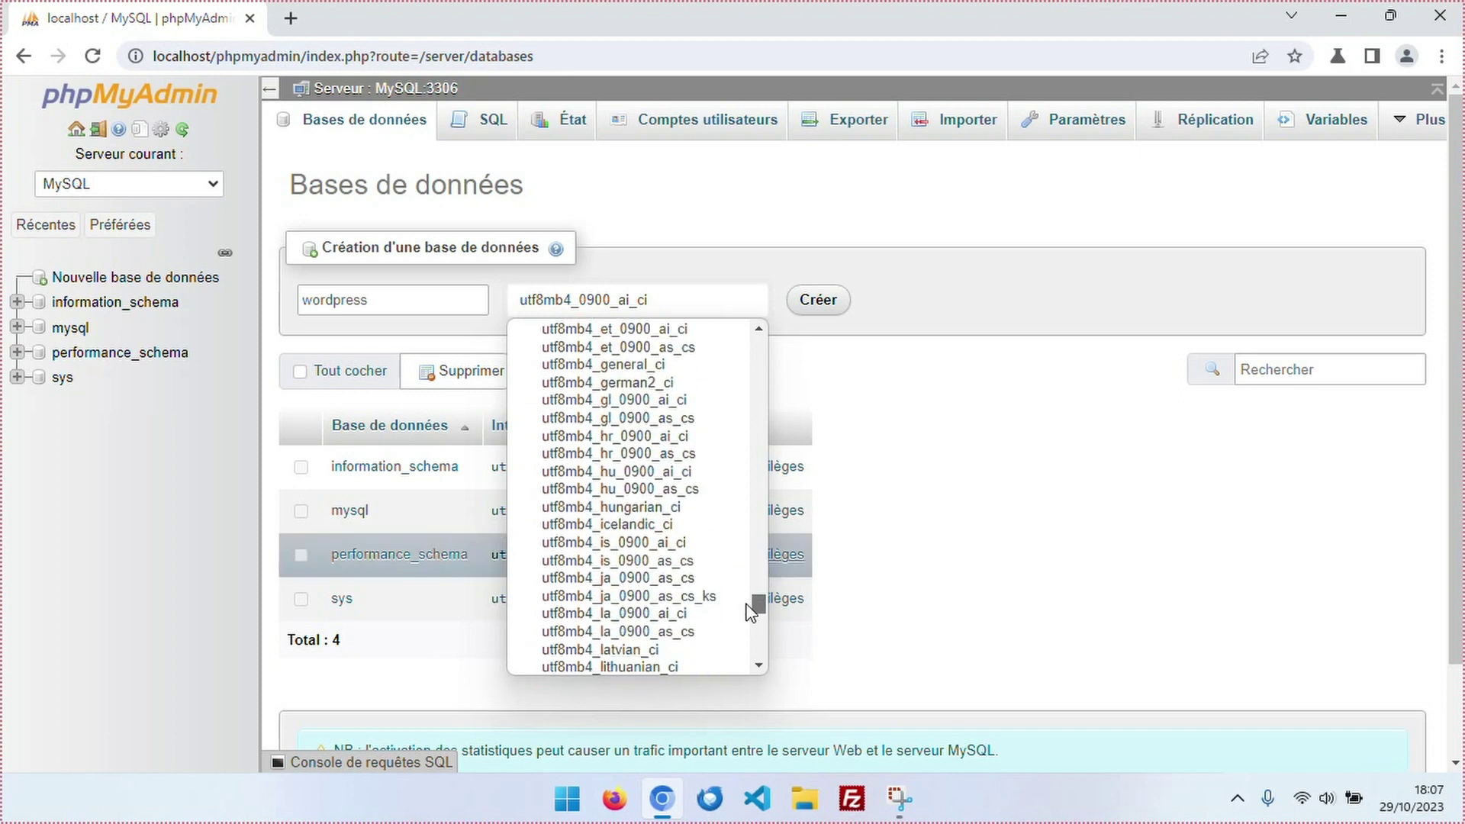
click(615, 365)
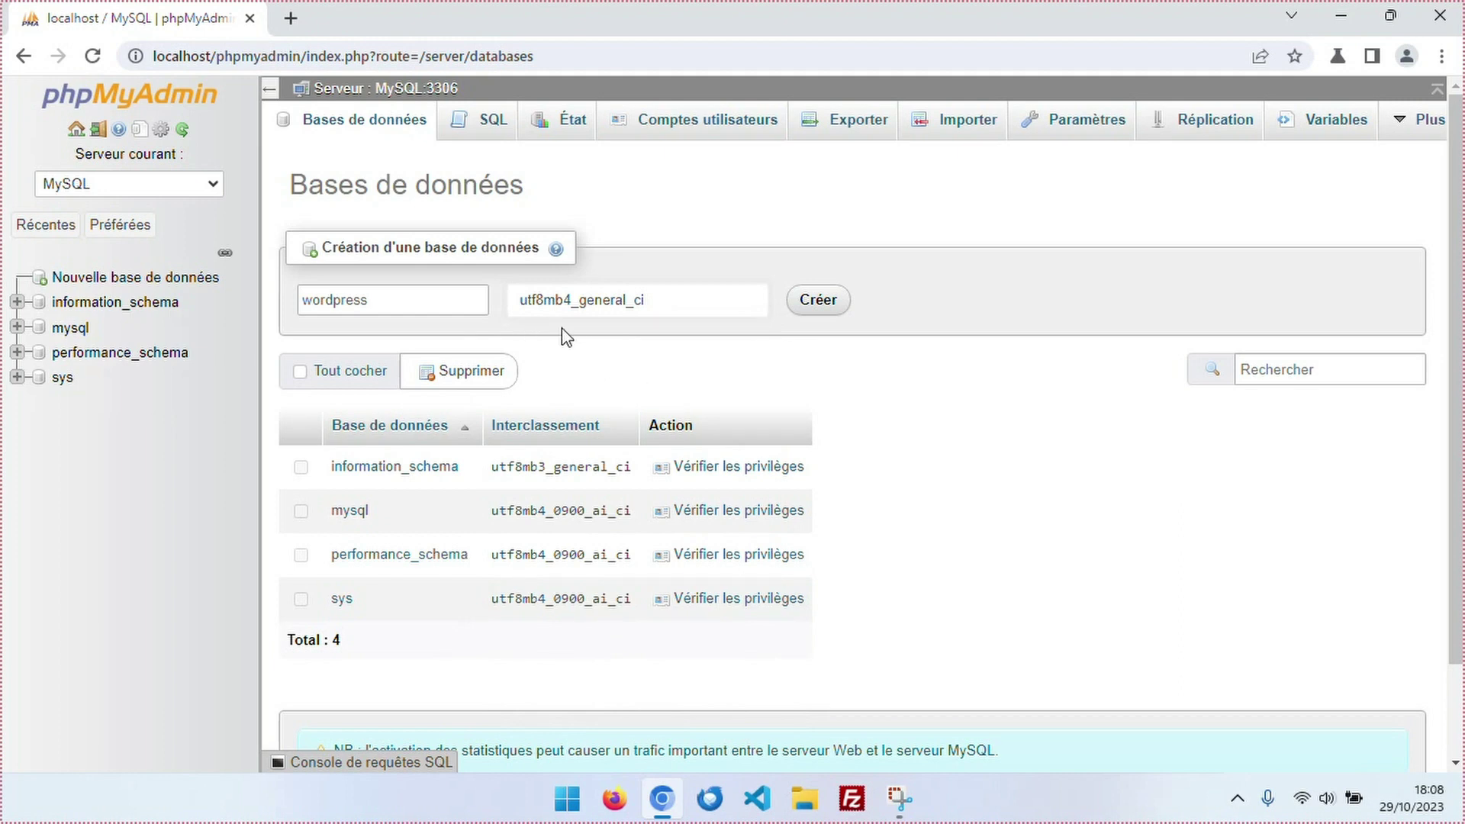
click(818, 302)
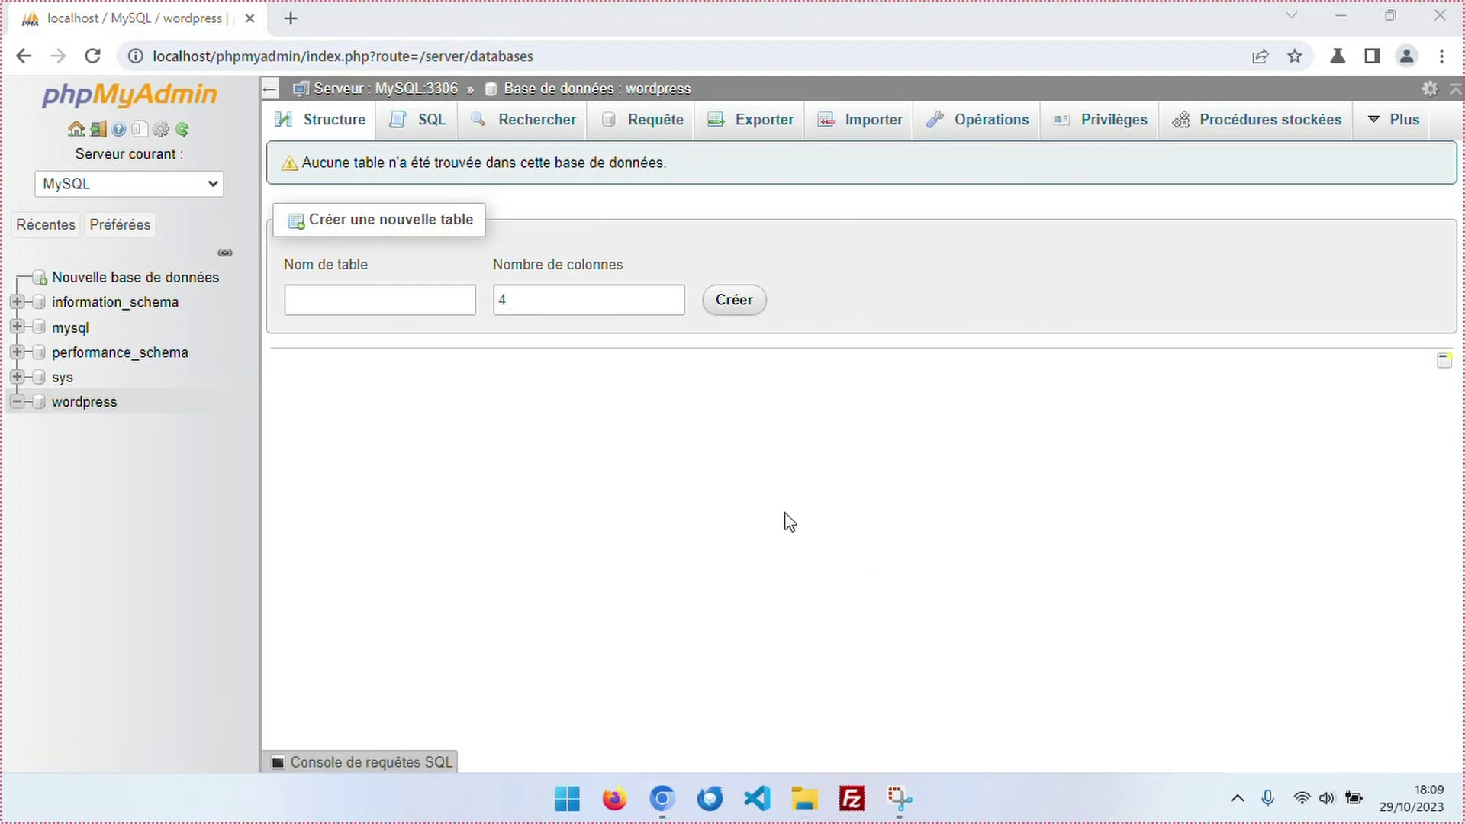
click(803, 801)
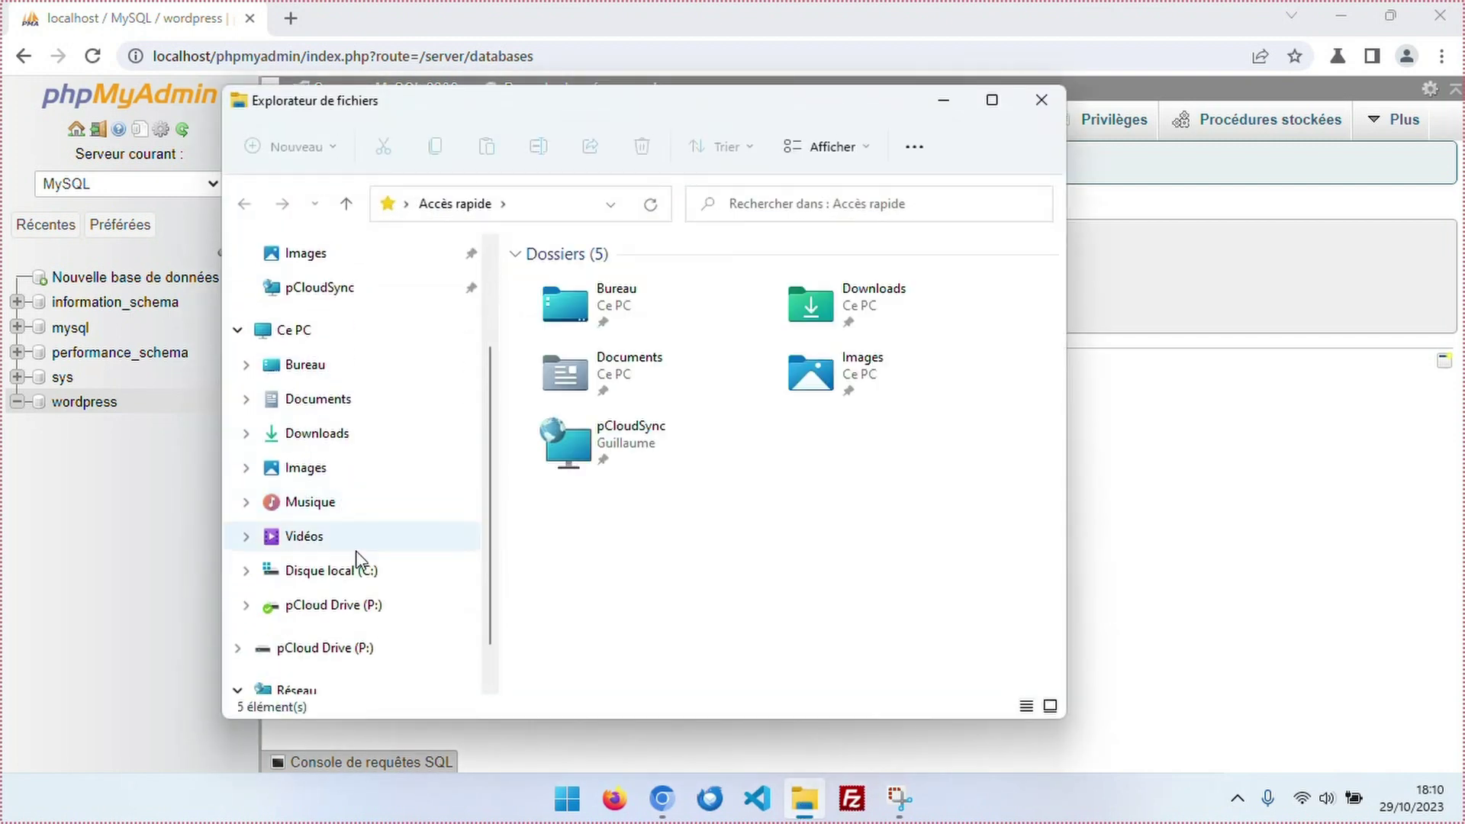
click(321, 574)
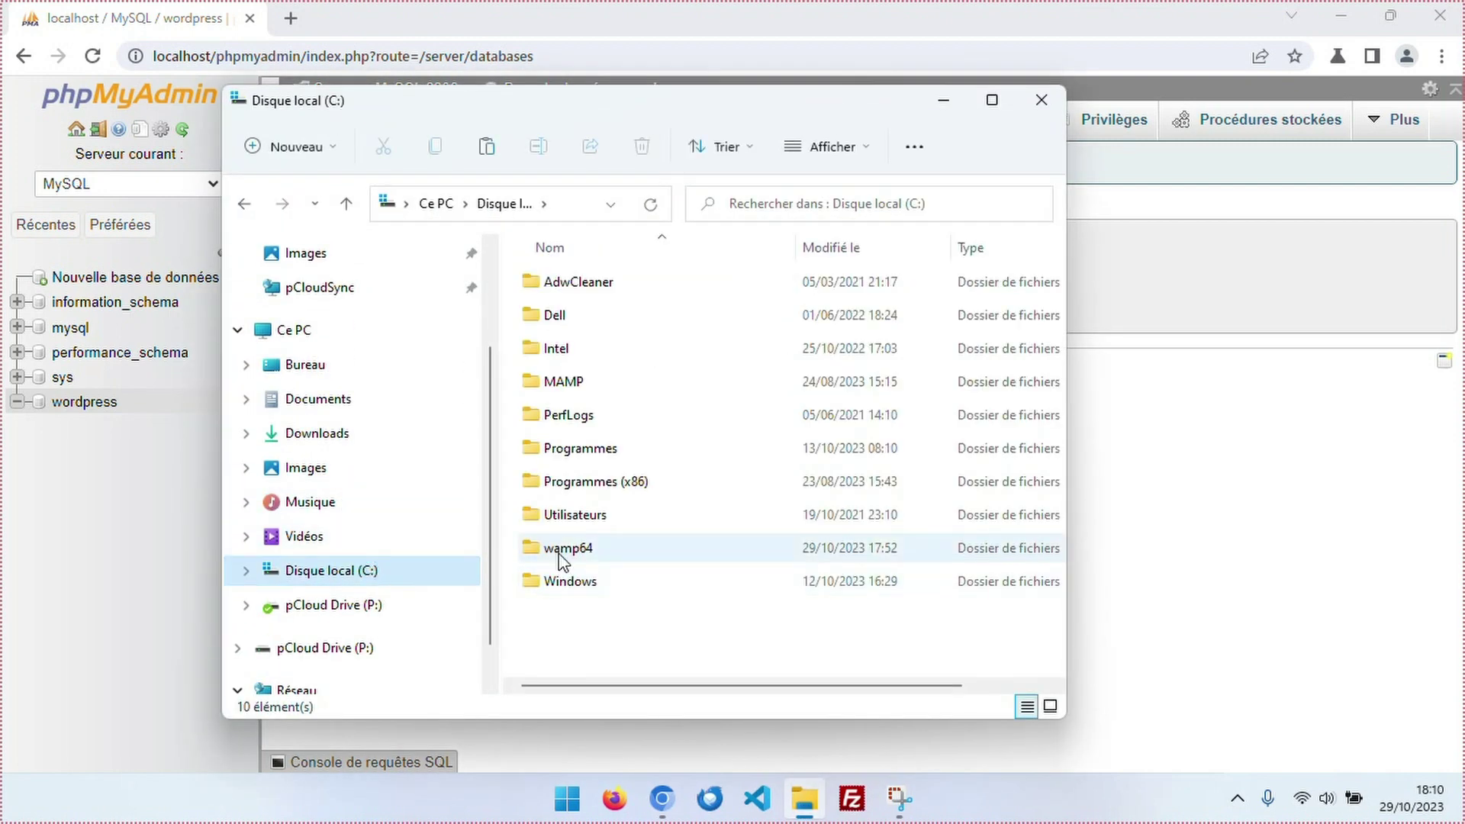
double_click(563, 561)
click(547, 561)
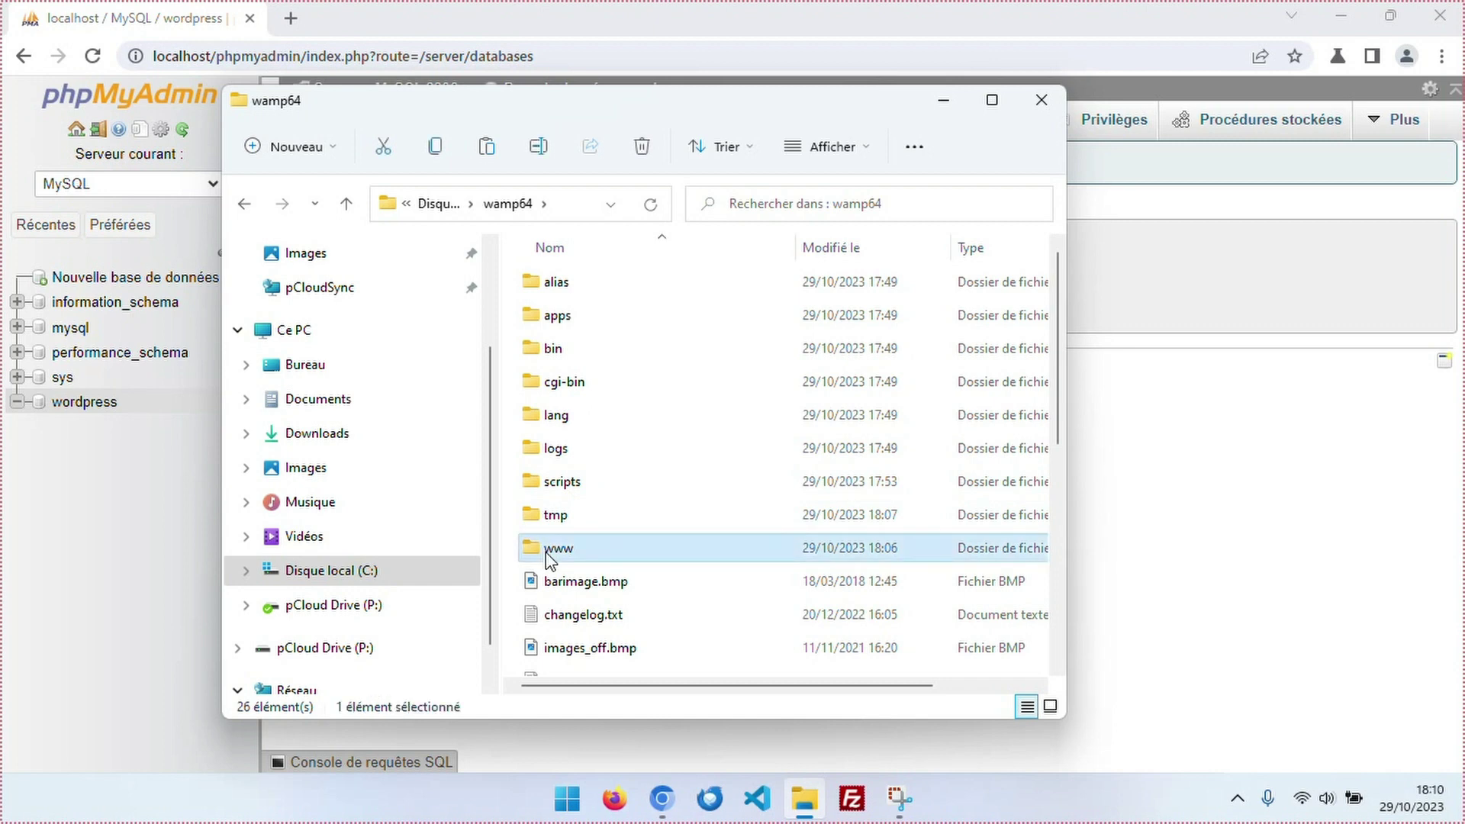
double_click(547, 559)
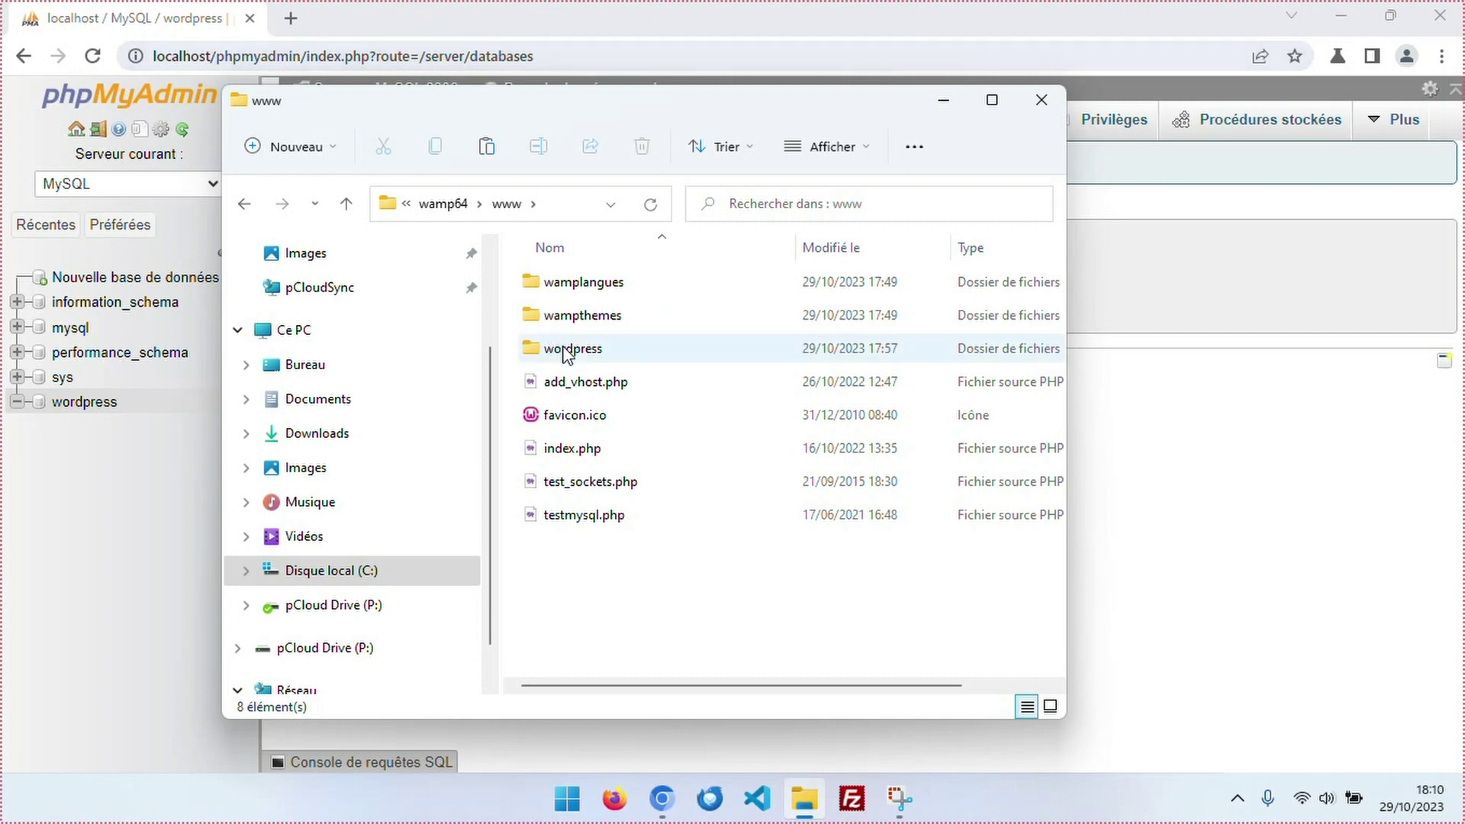
mouse_move(532, 353)
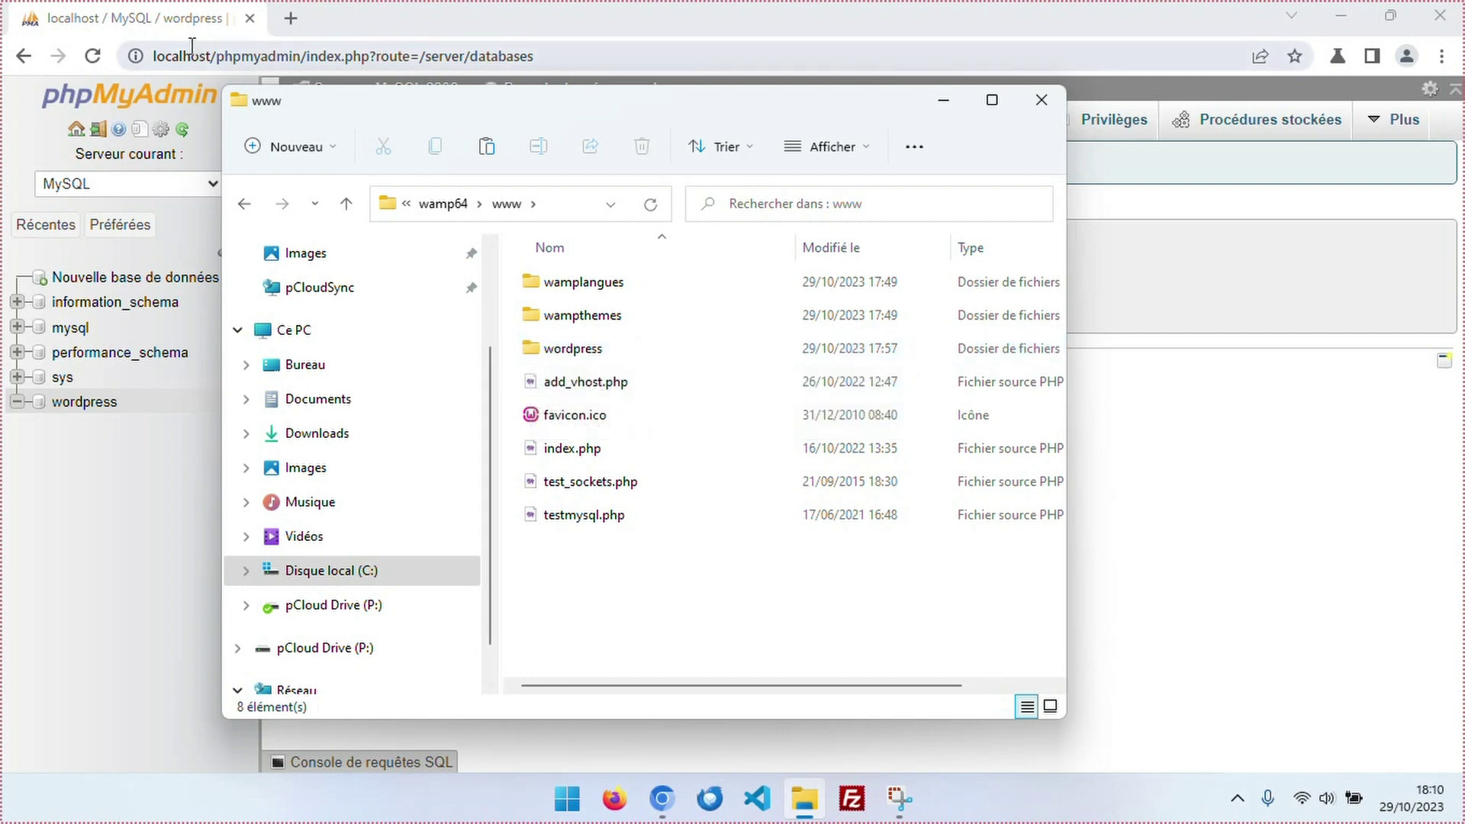
click(1041, 100)
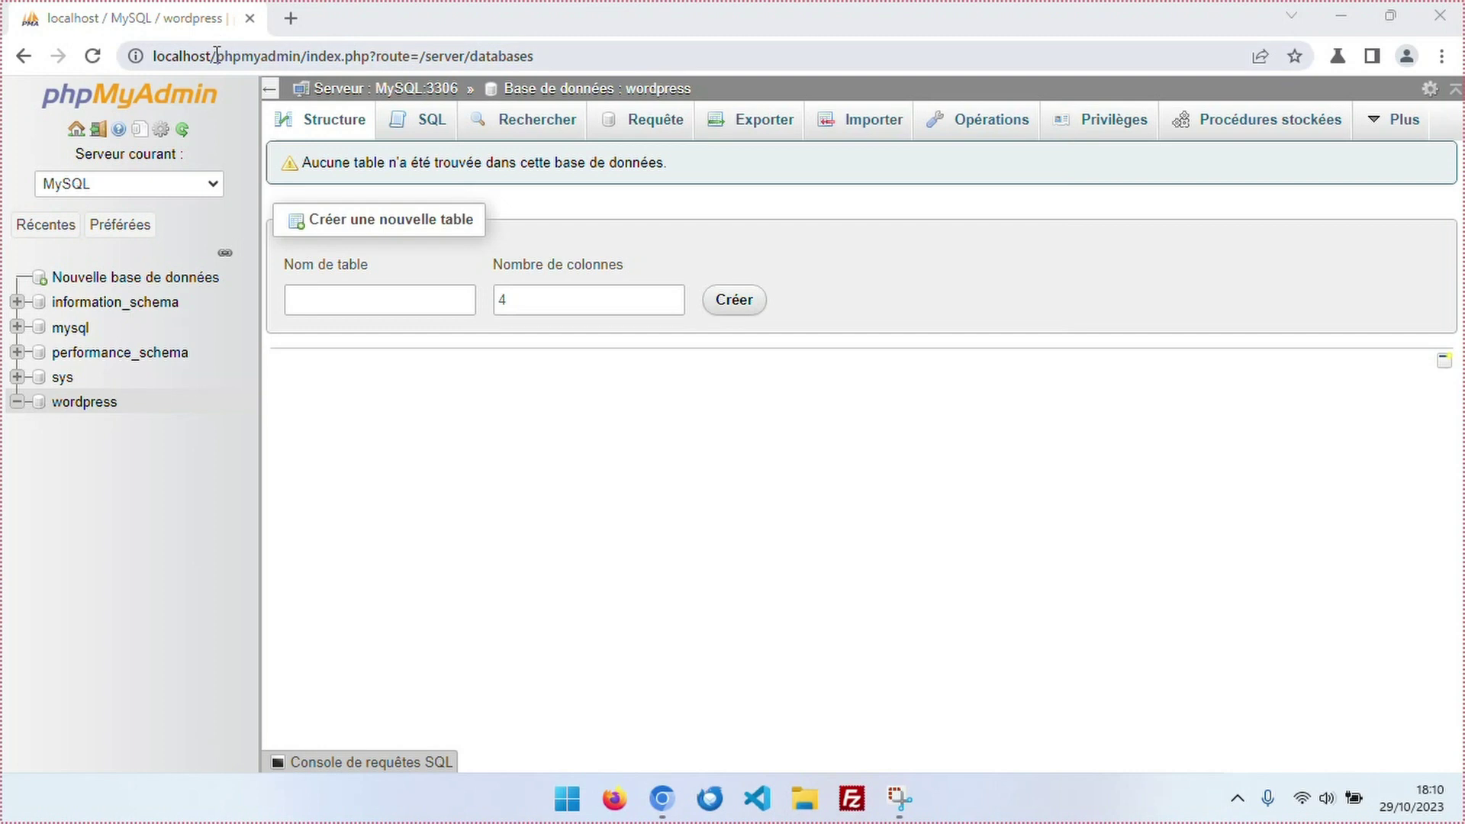
Load localhost/wordpress in the browser and start the WordPress configuration setup.
drag(216, 55, 596, 65)
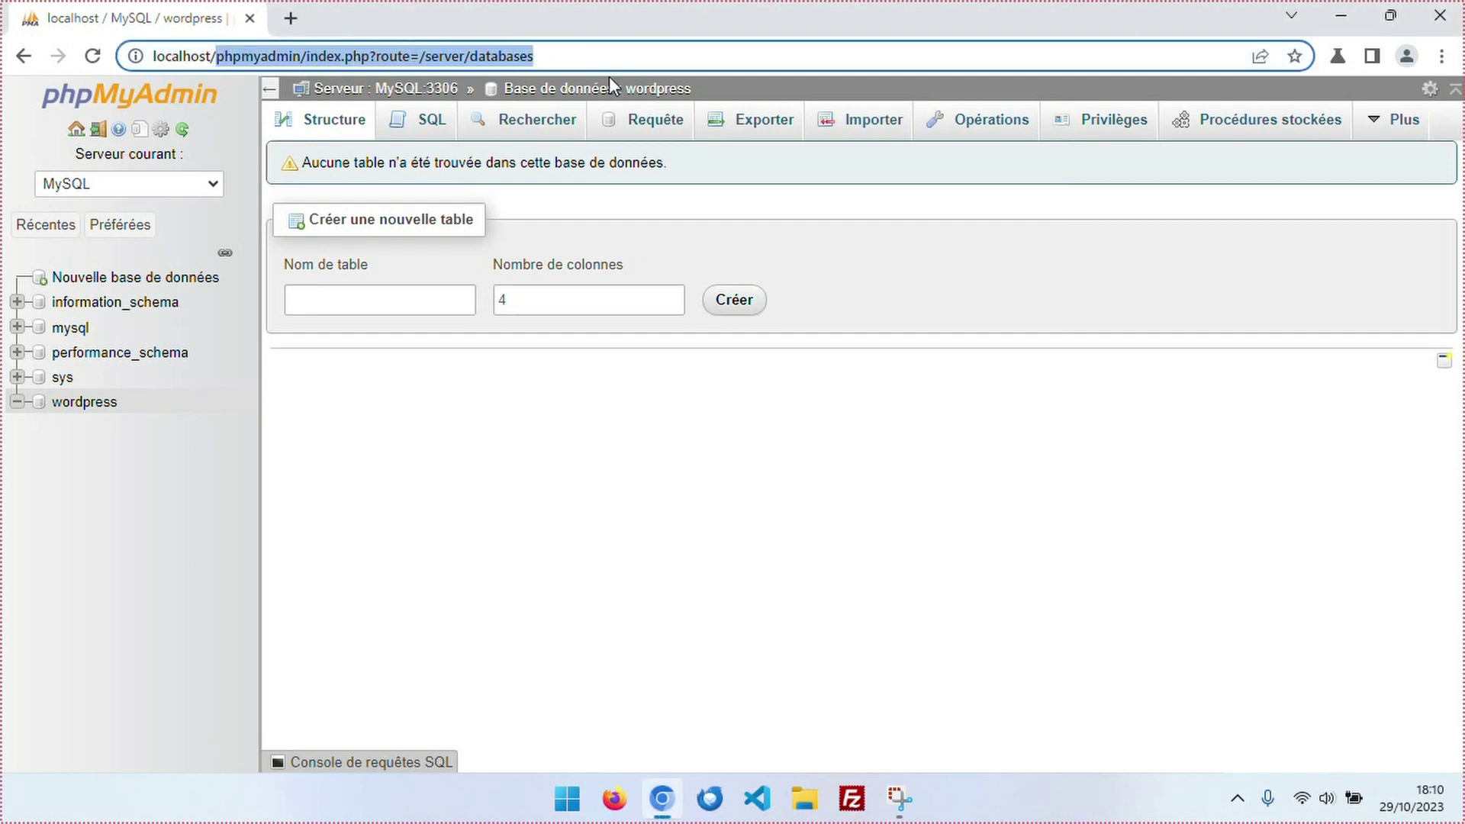
text(wor)
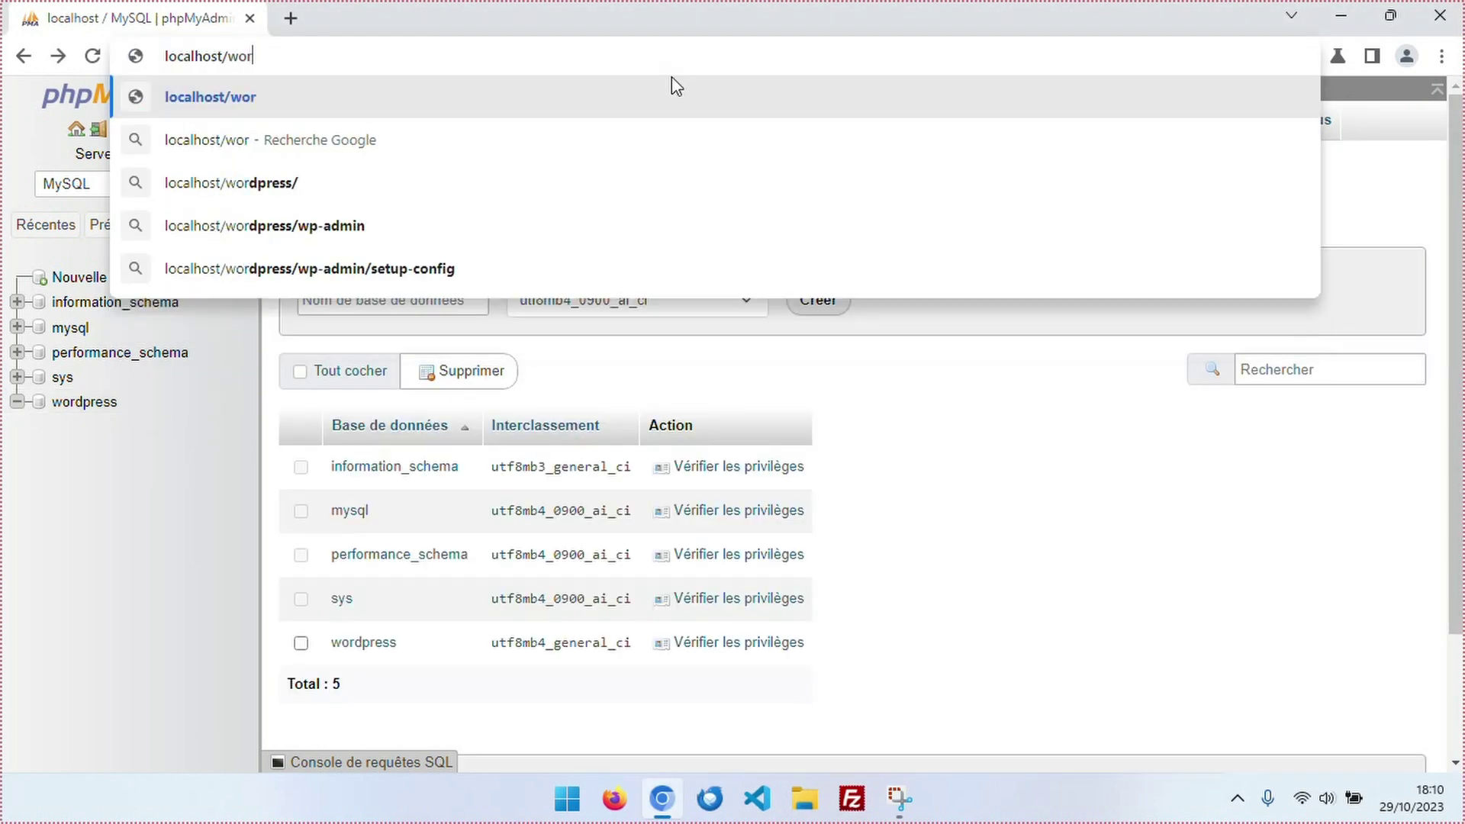
text(dpress)
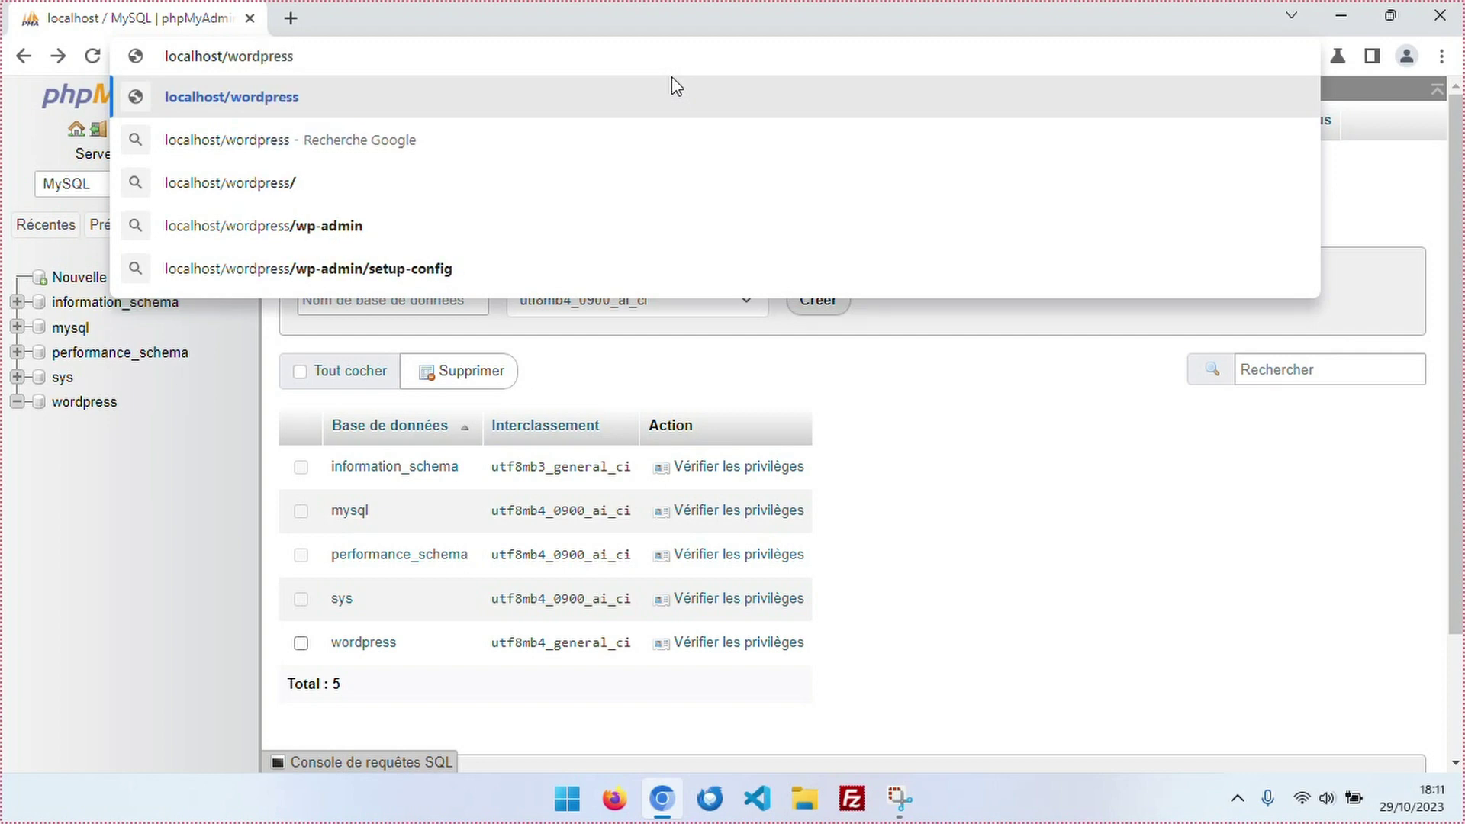
key(Return)
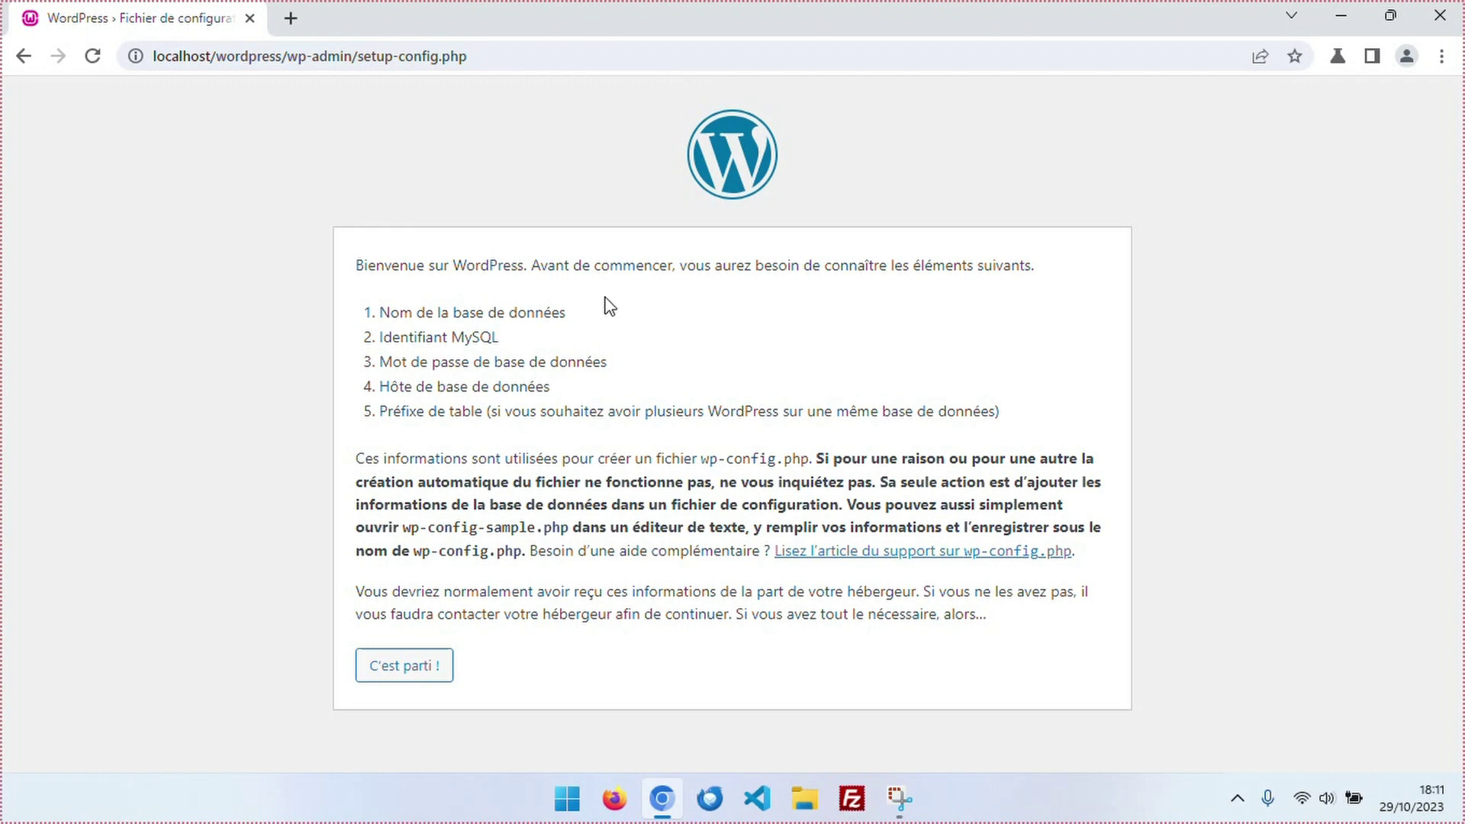
click(404, 671)
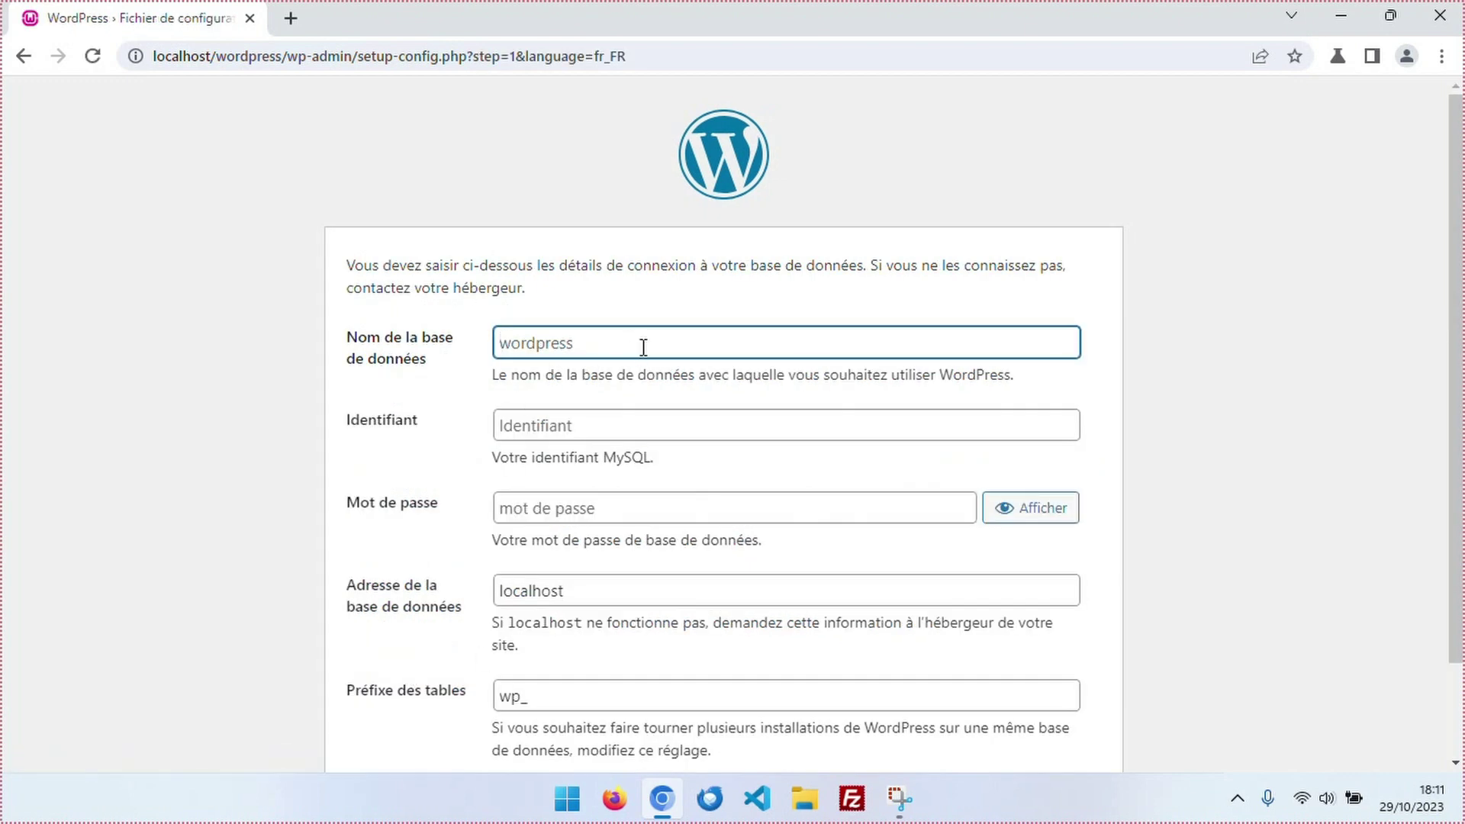
Submit database 'wordpress', user root, empty password, host localhost and prefix wp_.
text(wordpress)
scroll(722, 361, down, 2)
click(610, 312)
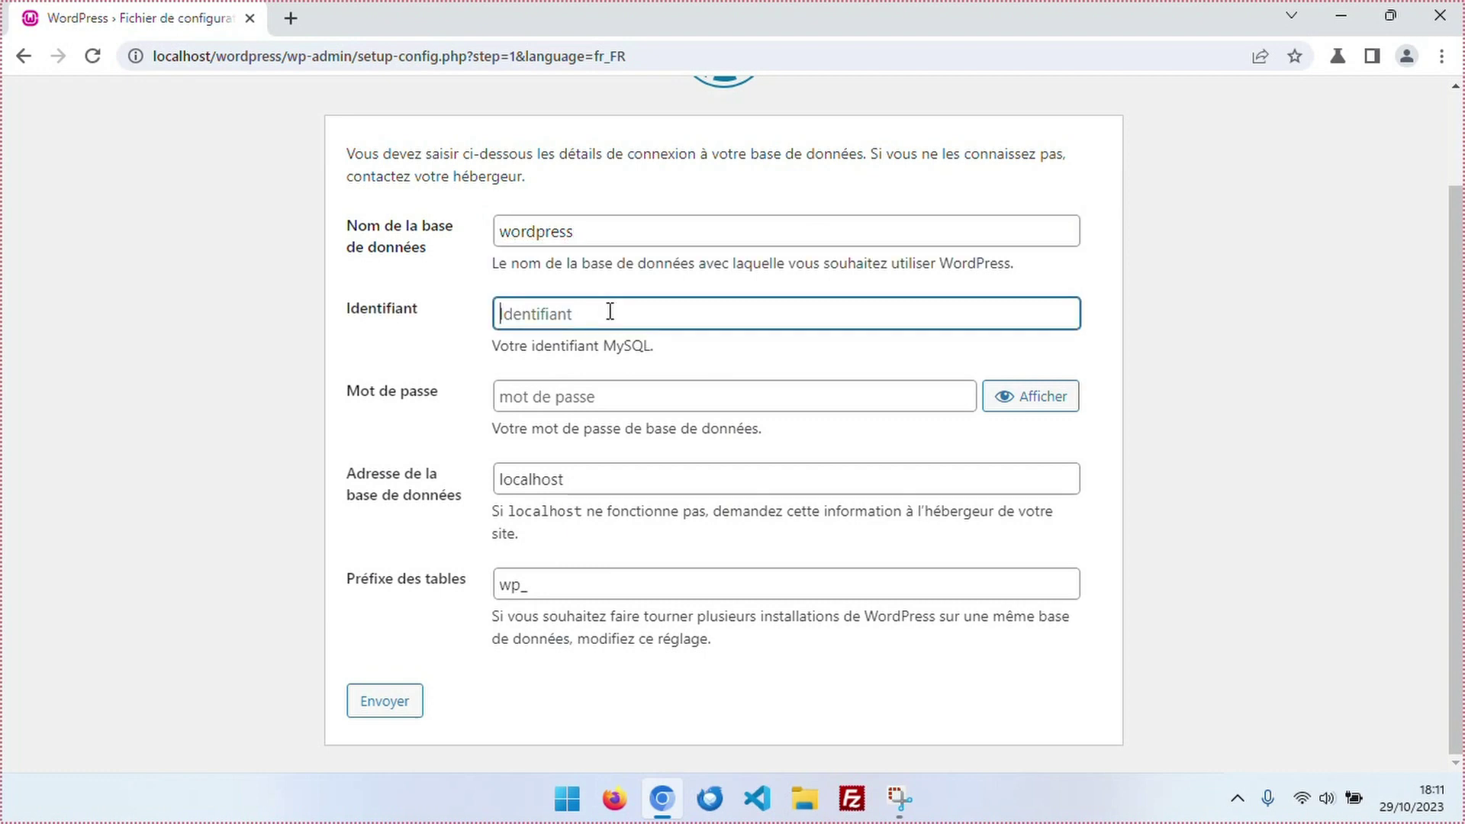
text(root)
click(551, 402)
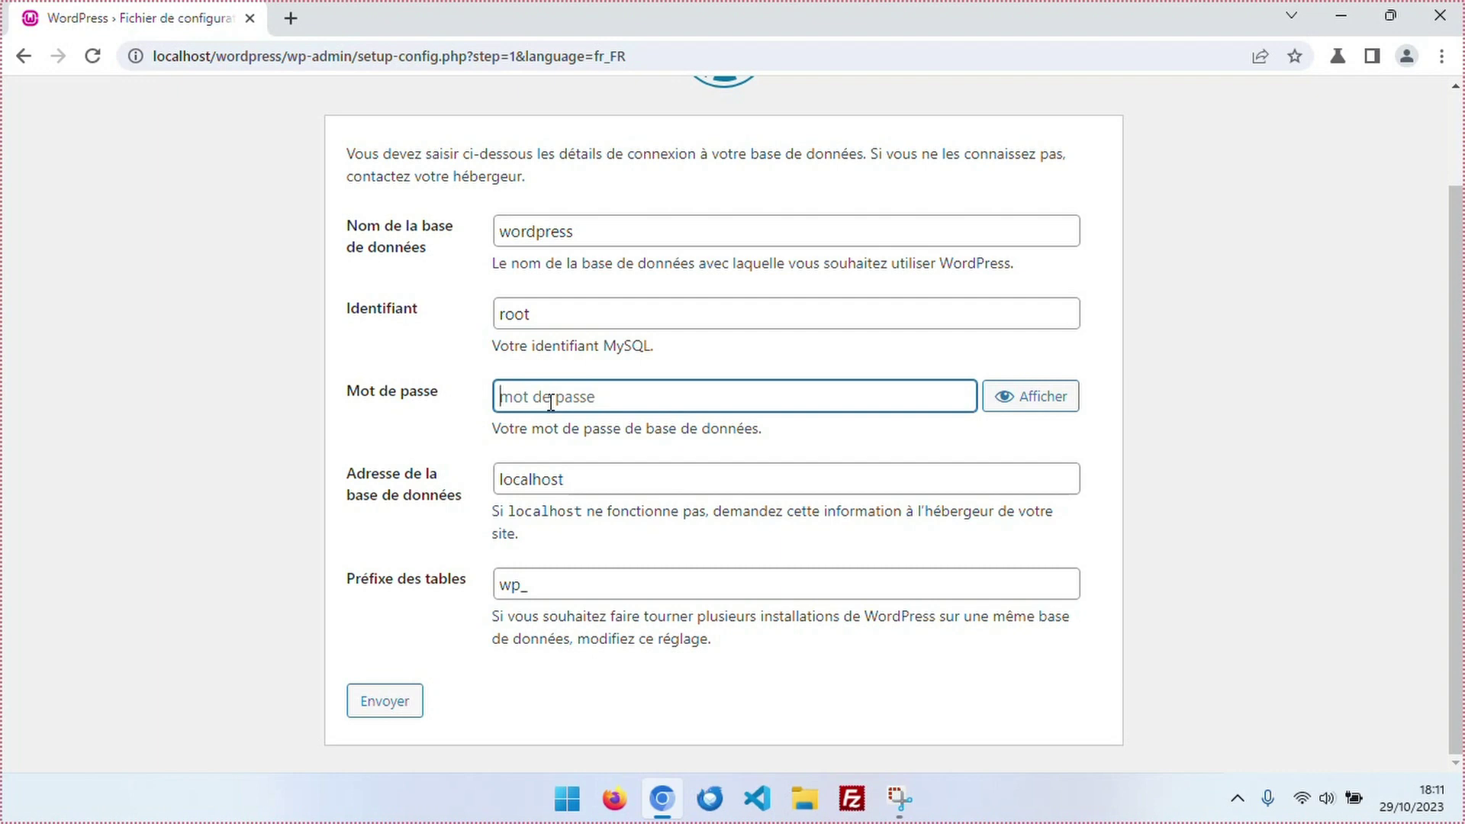
click(614, 478)
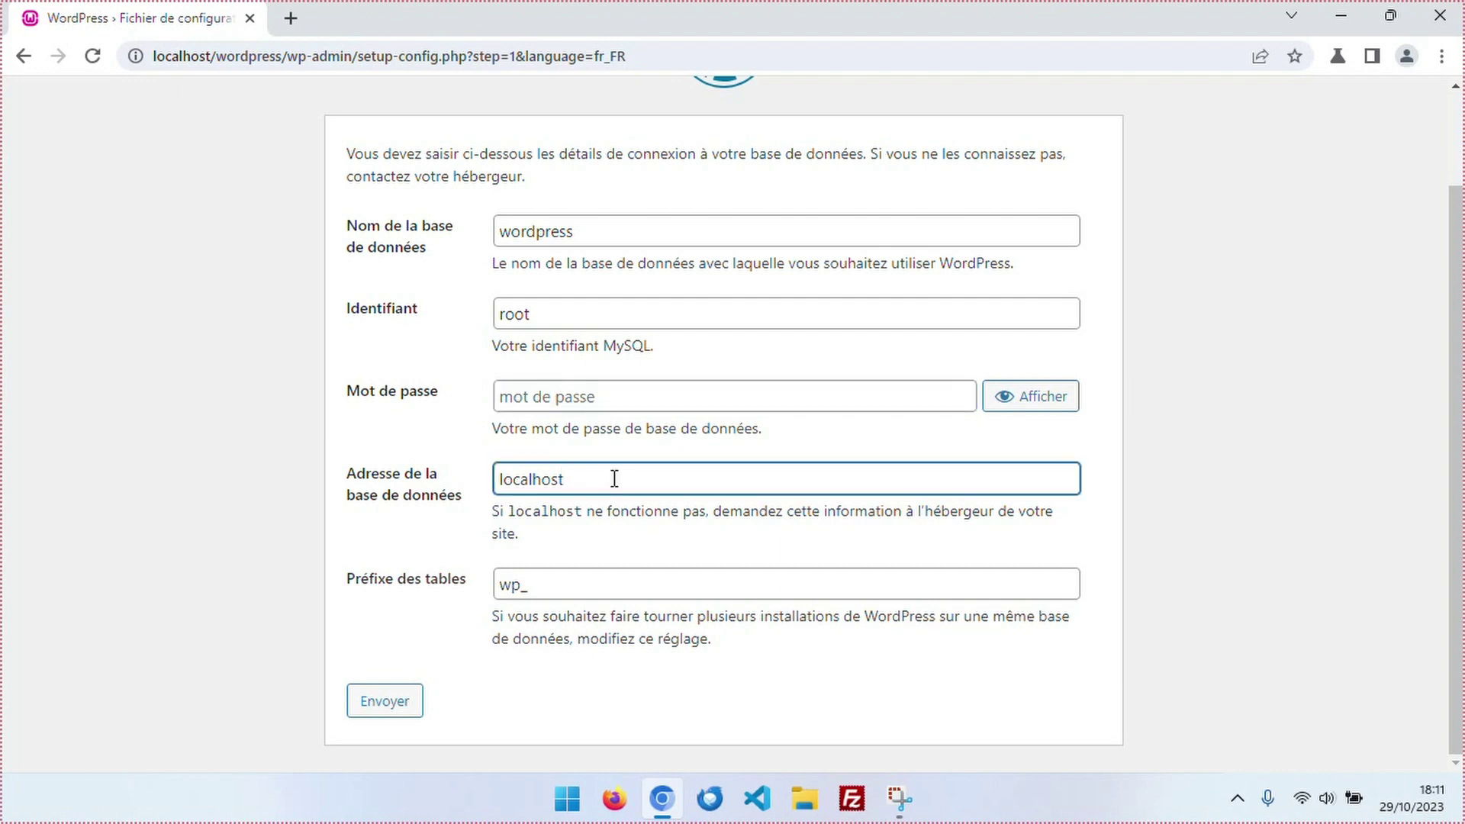
click(570, 585)
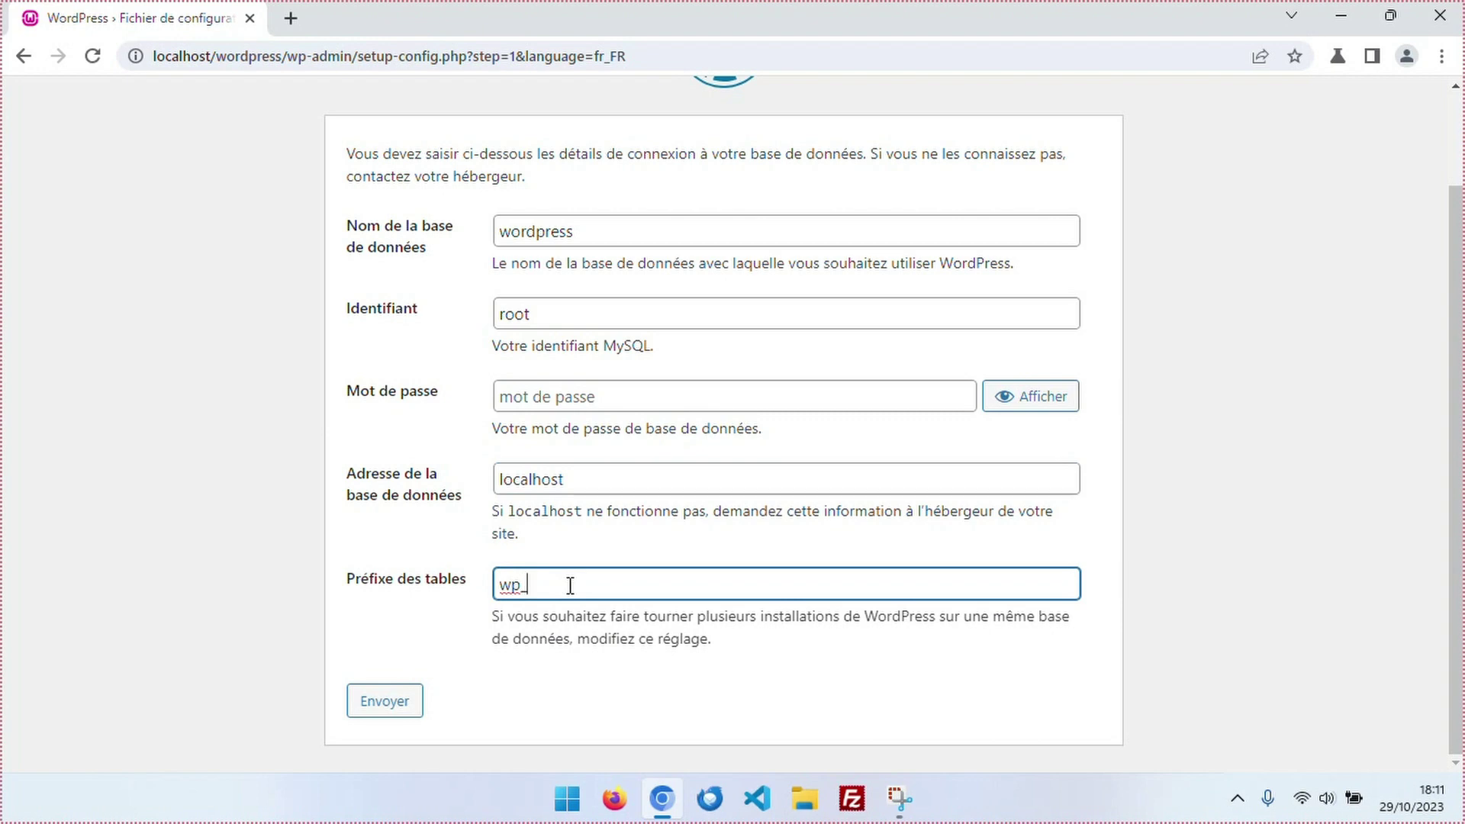
click(381, 711)
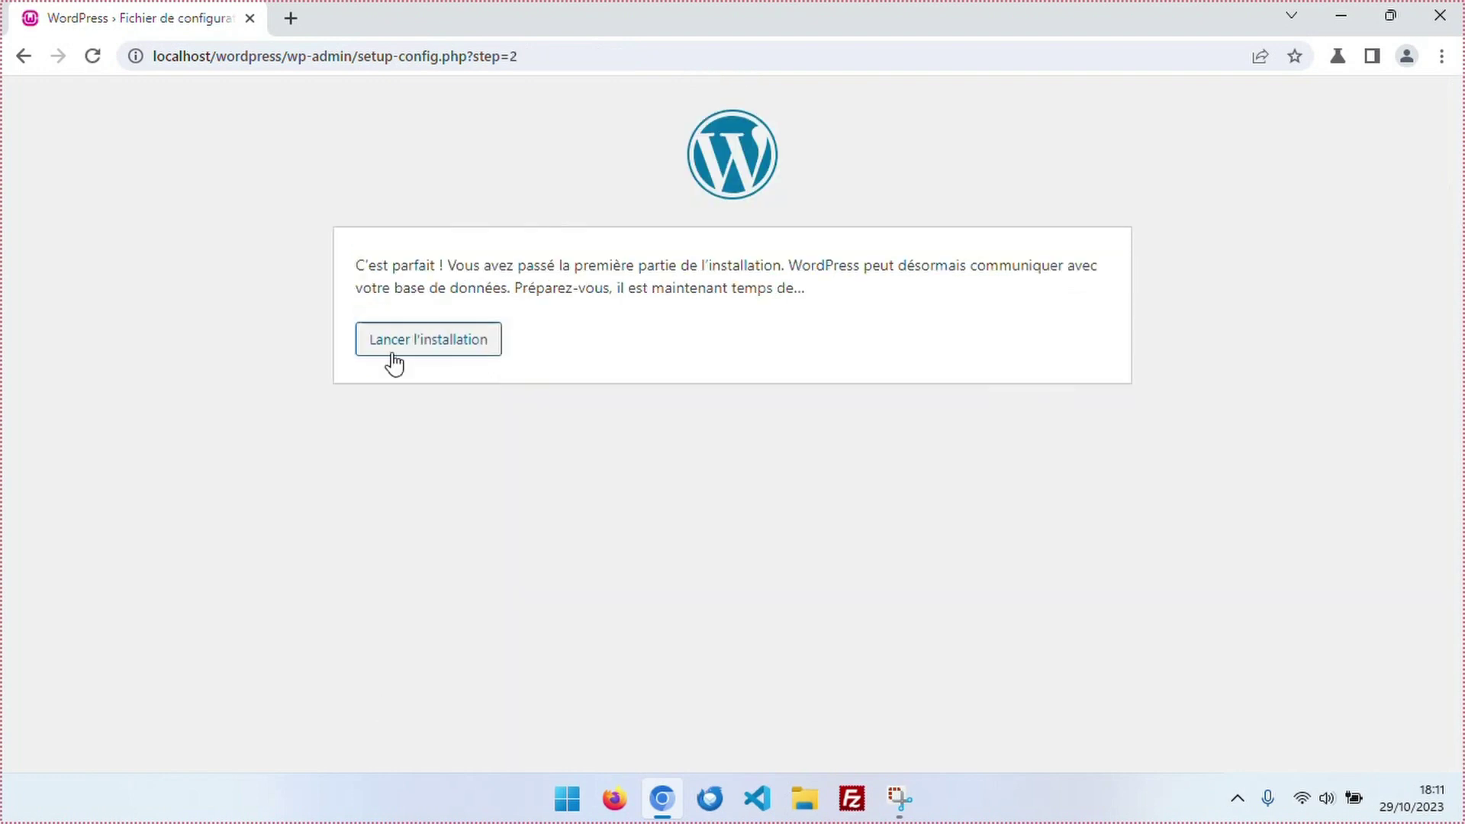
Launch the installation, title the site 'Mon site' and enter an administrator username.
click(402, 344)
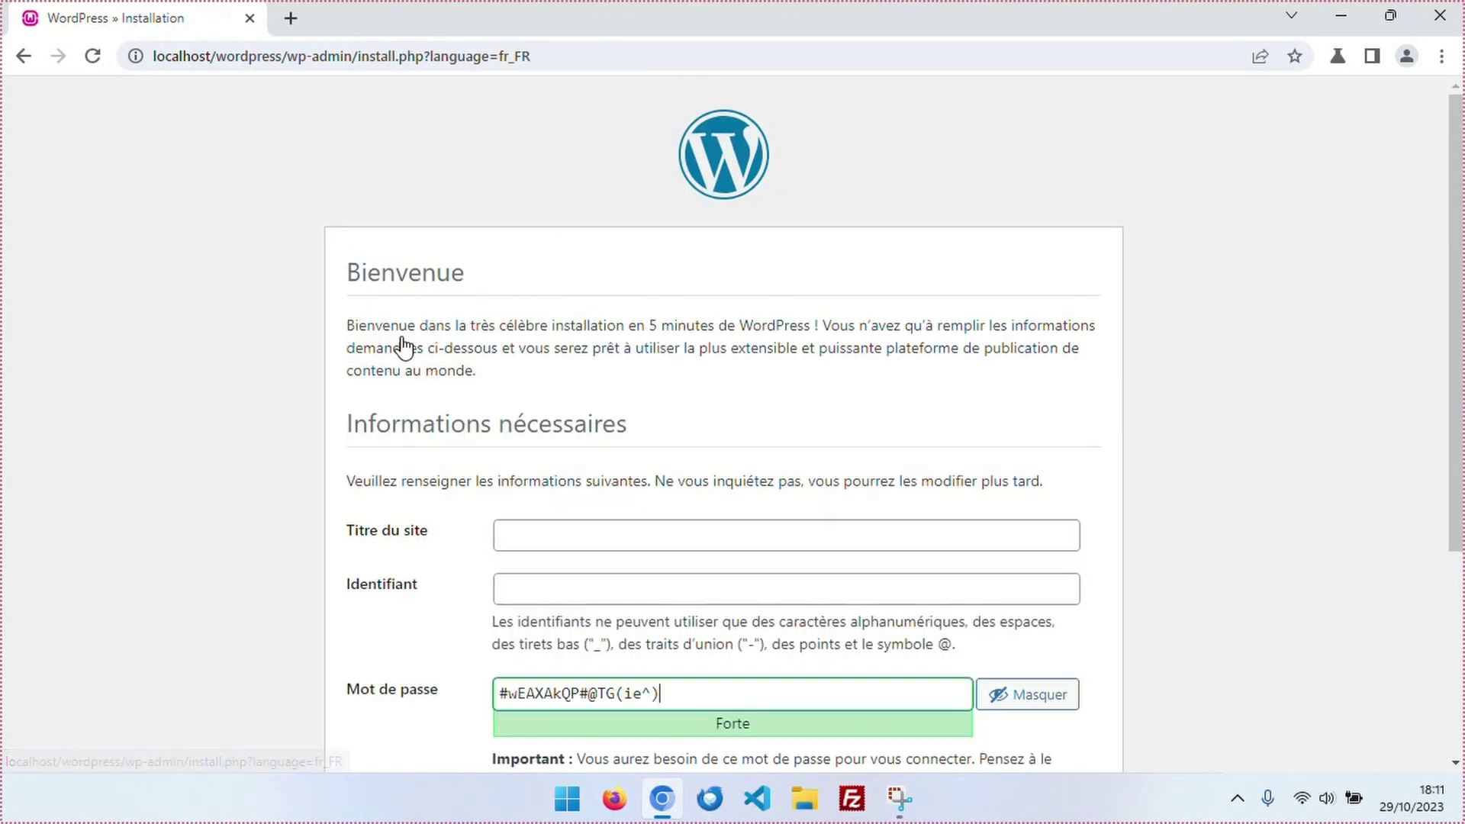
scroll(290, 393, down, 4)
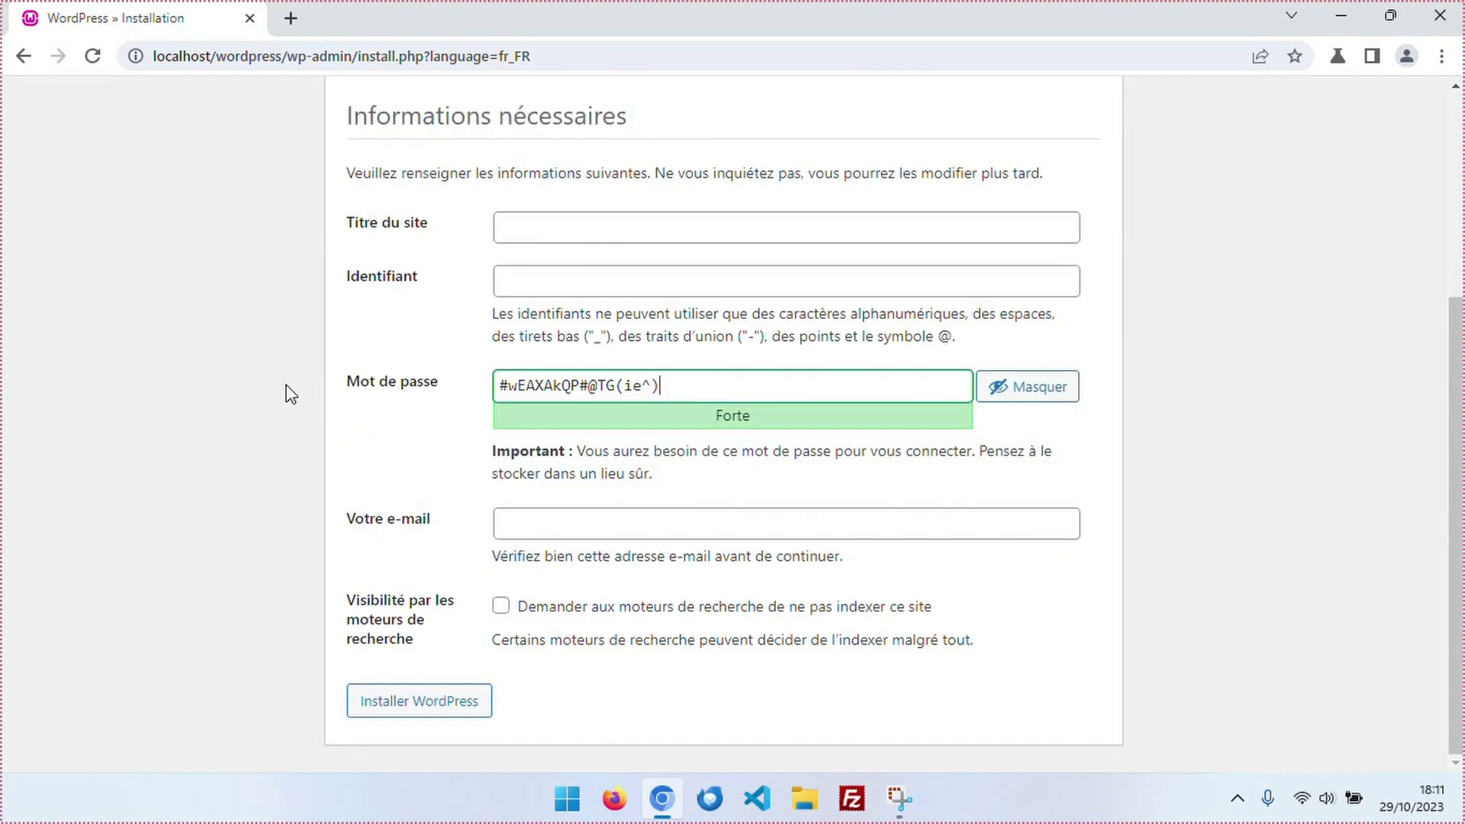
click(644, 232)
text(M)
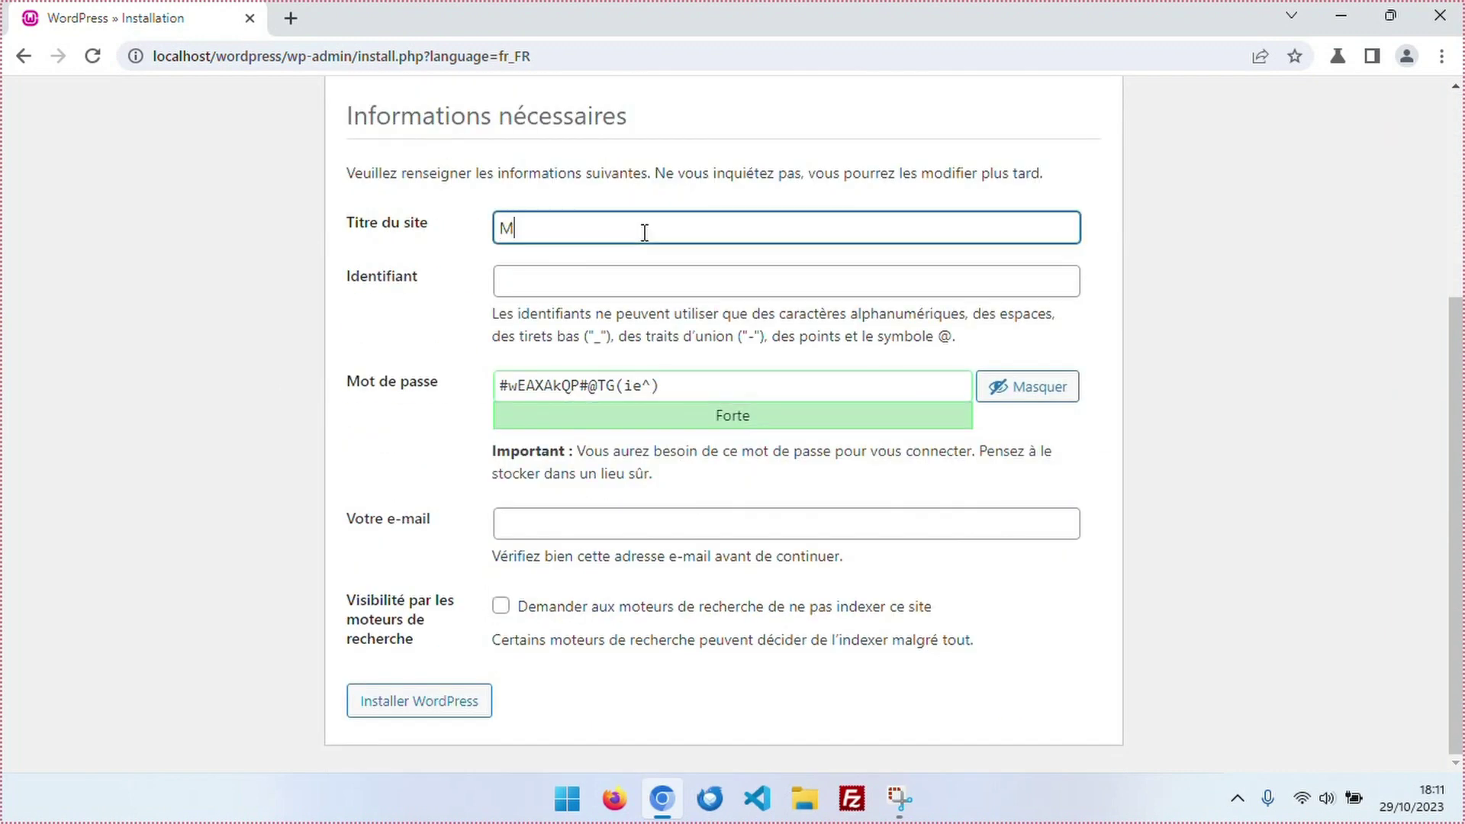
text(on site)
click(586, 280)
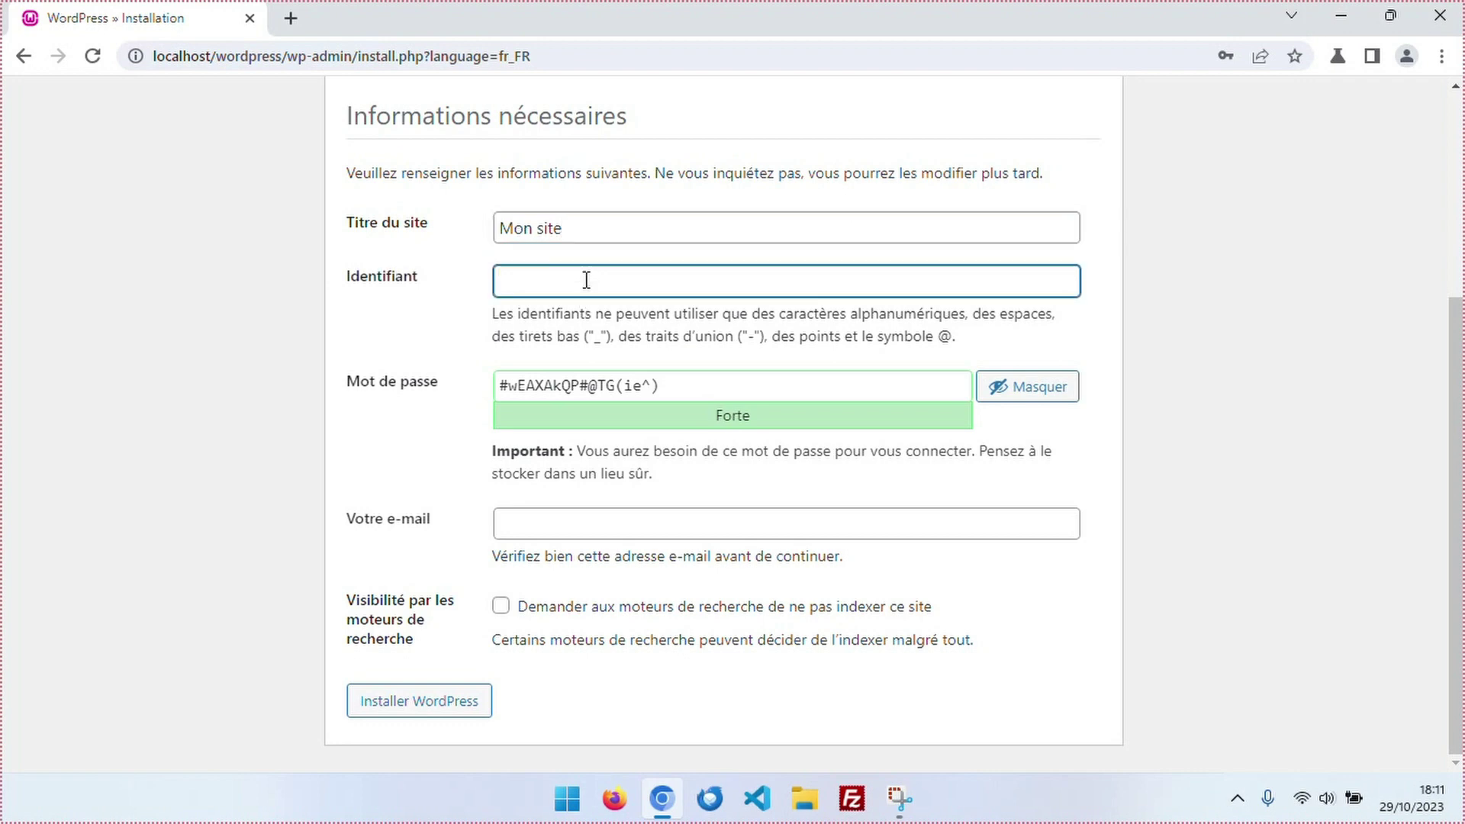
text(Guillaume)
Enter the administrator e-mail, leave search engine indexing allowed, and install WordPress.
click(528, 524)
text(bidon@bidon.fr)
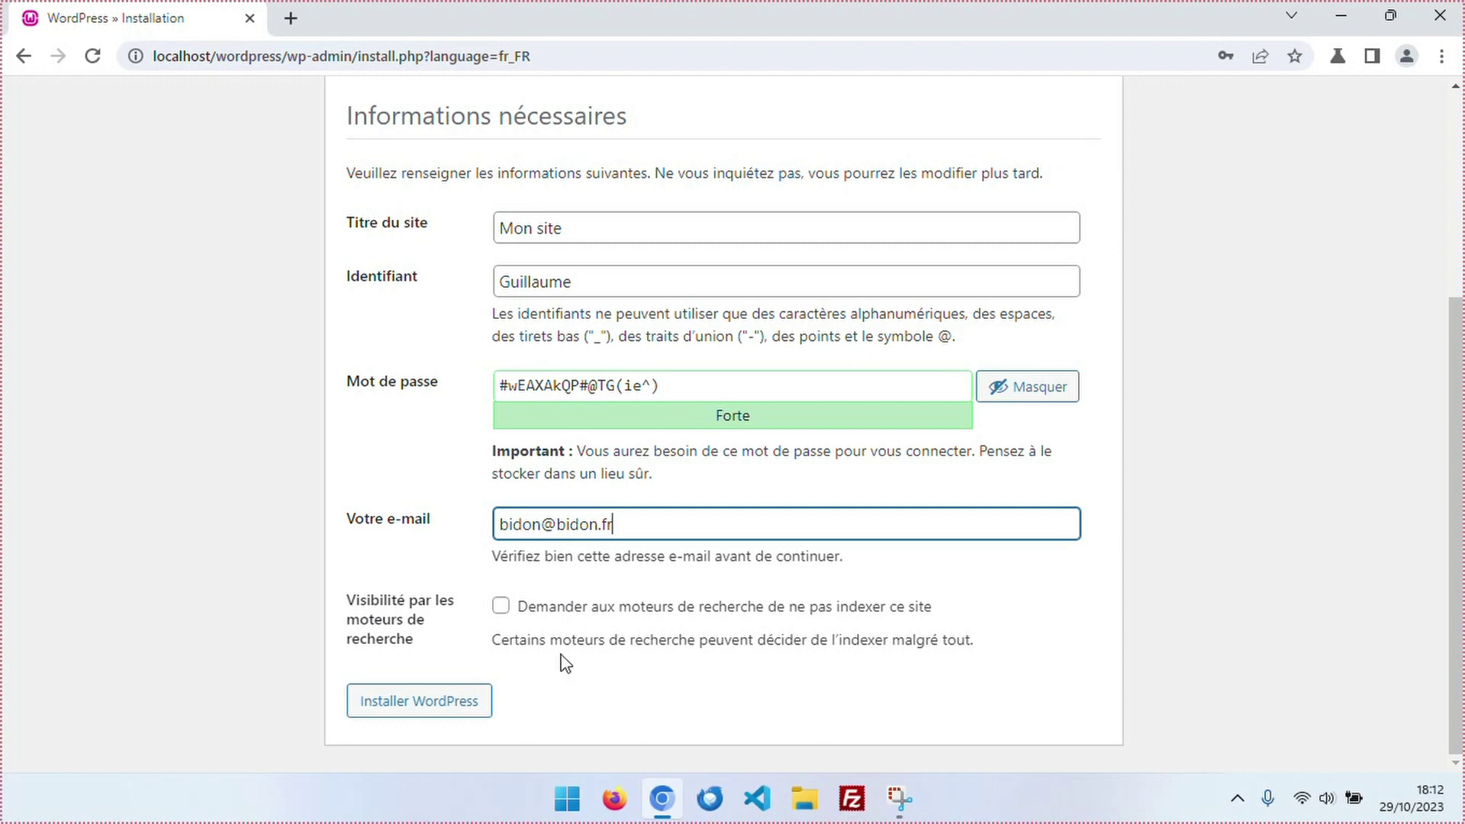
click(501, 606)
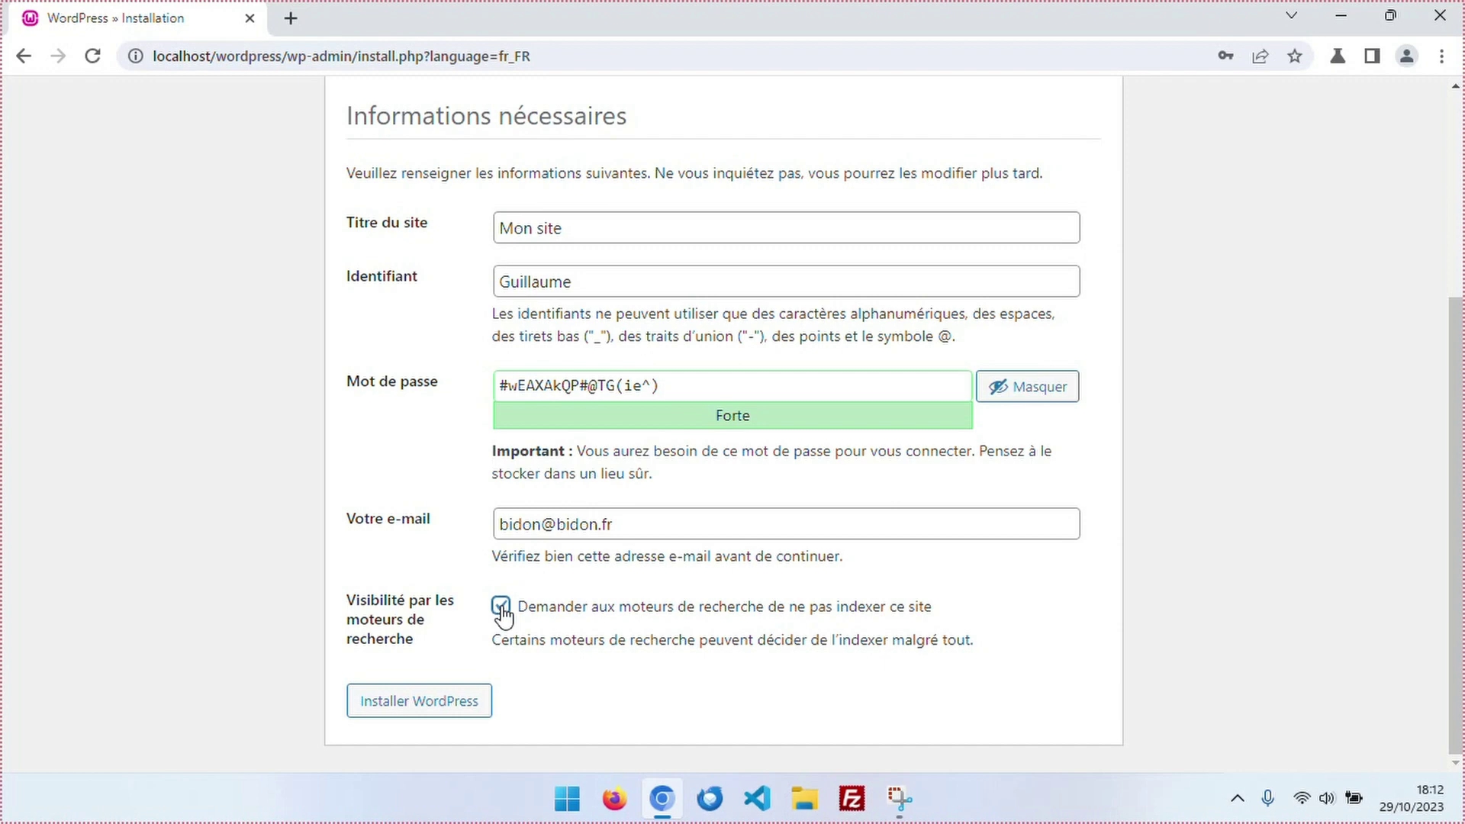
click(500, 606)
click(423, 706)
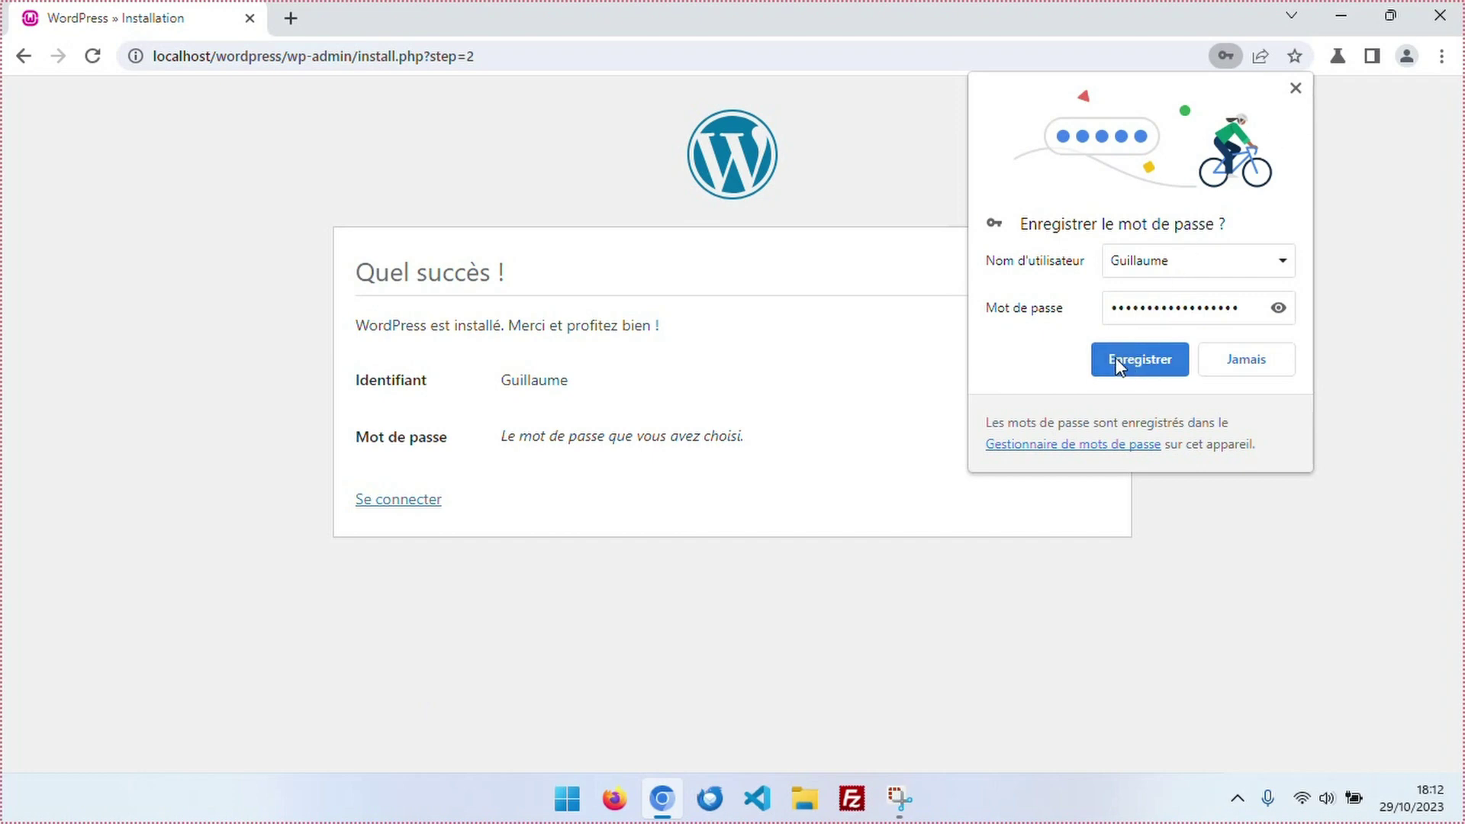
Save the admin password in the browser, then log in with the autofilled credentials.
click(1139, 360)
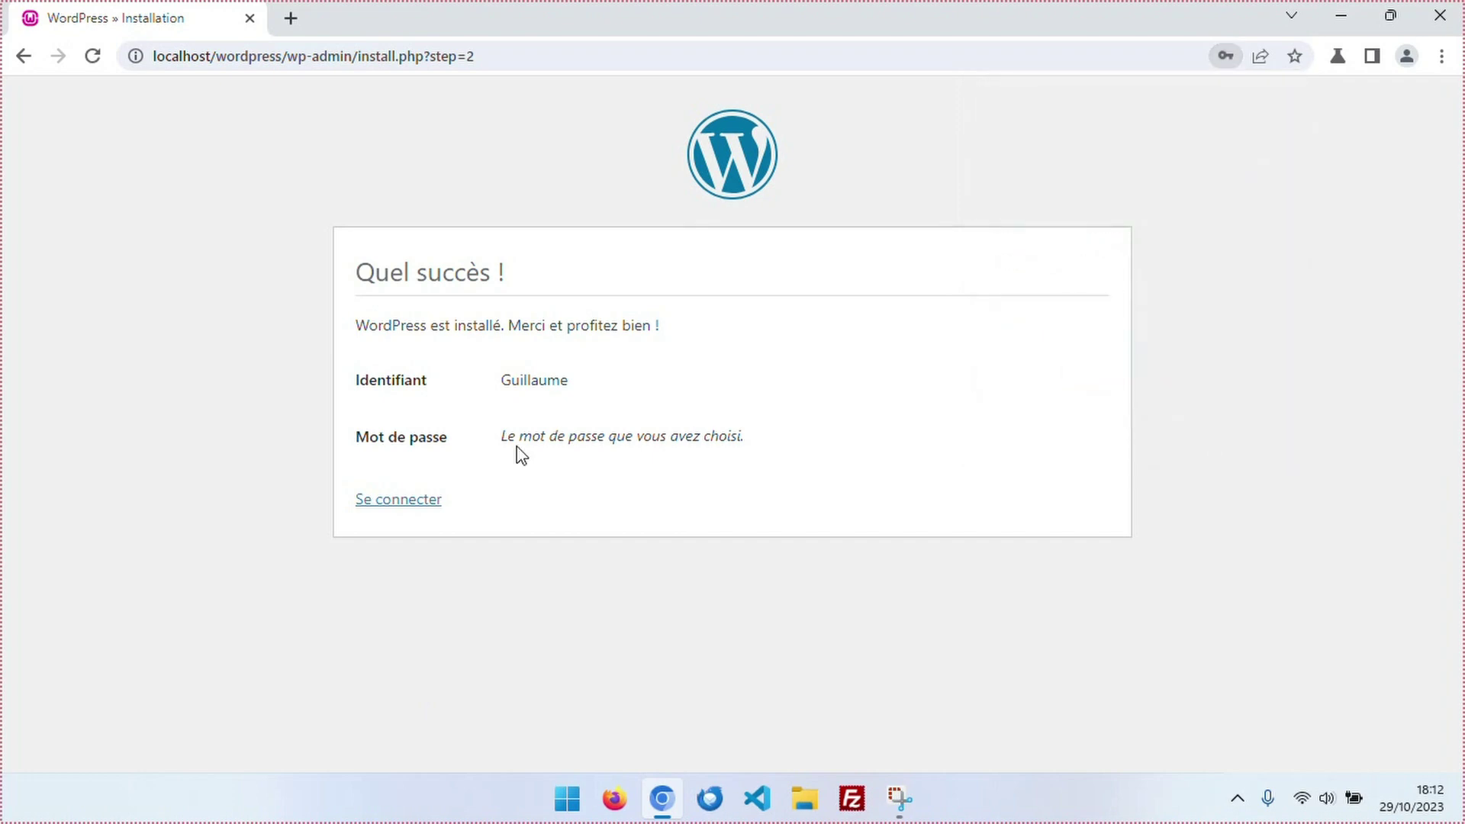
click(388, 503)
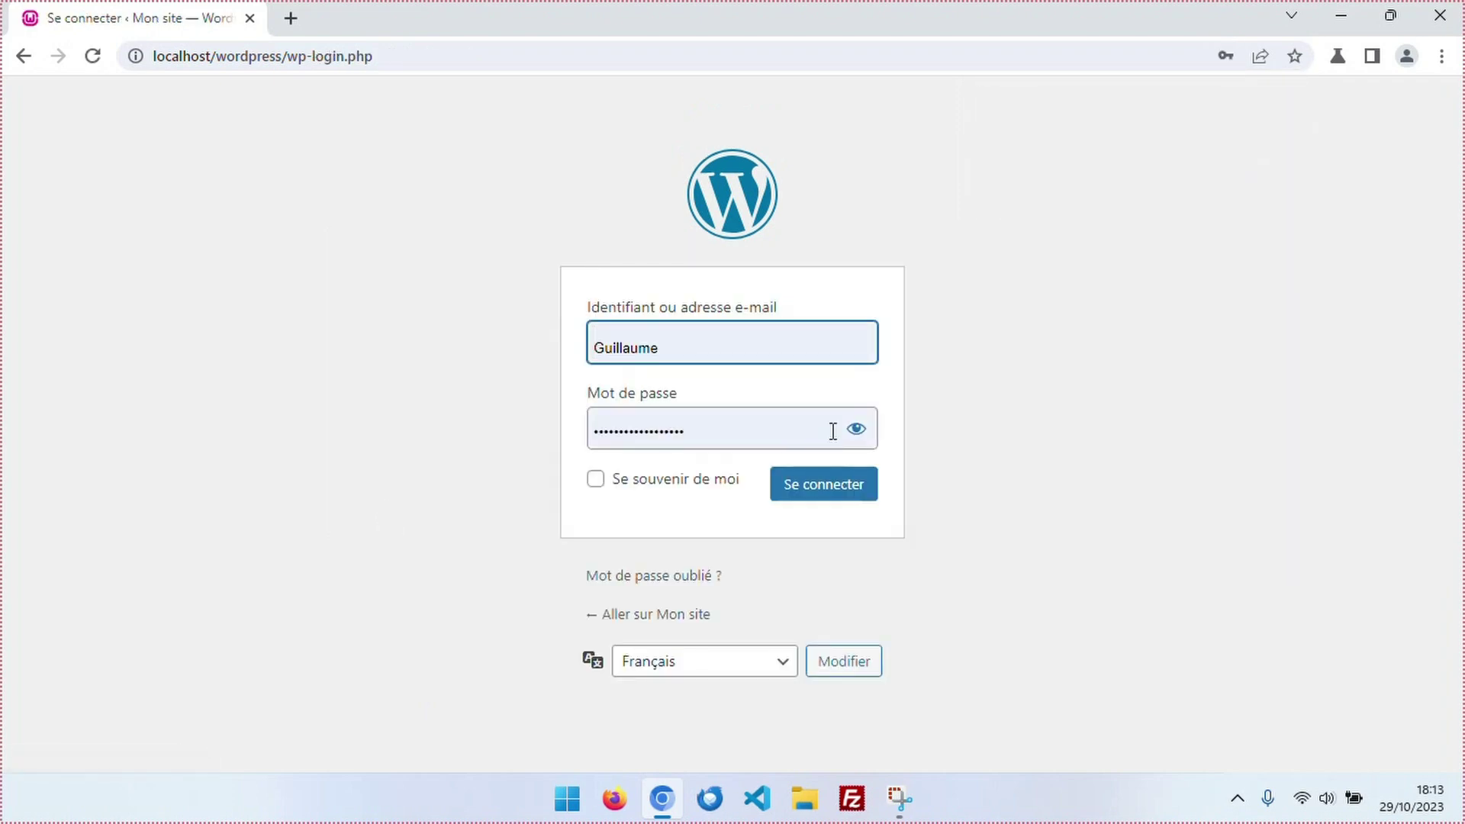
click(856, 429)
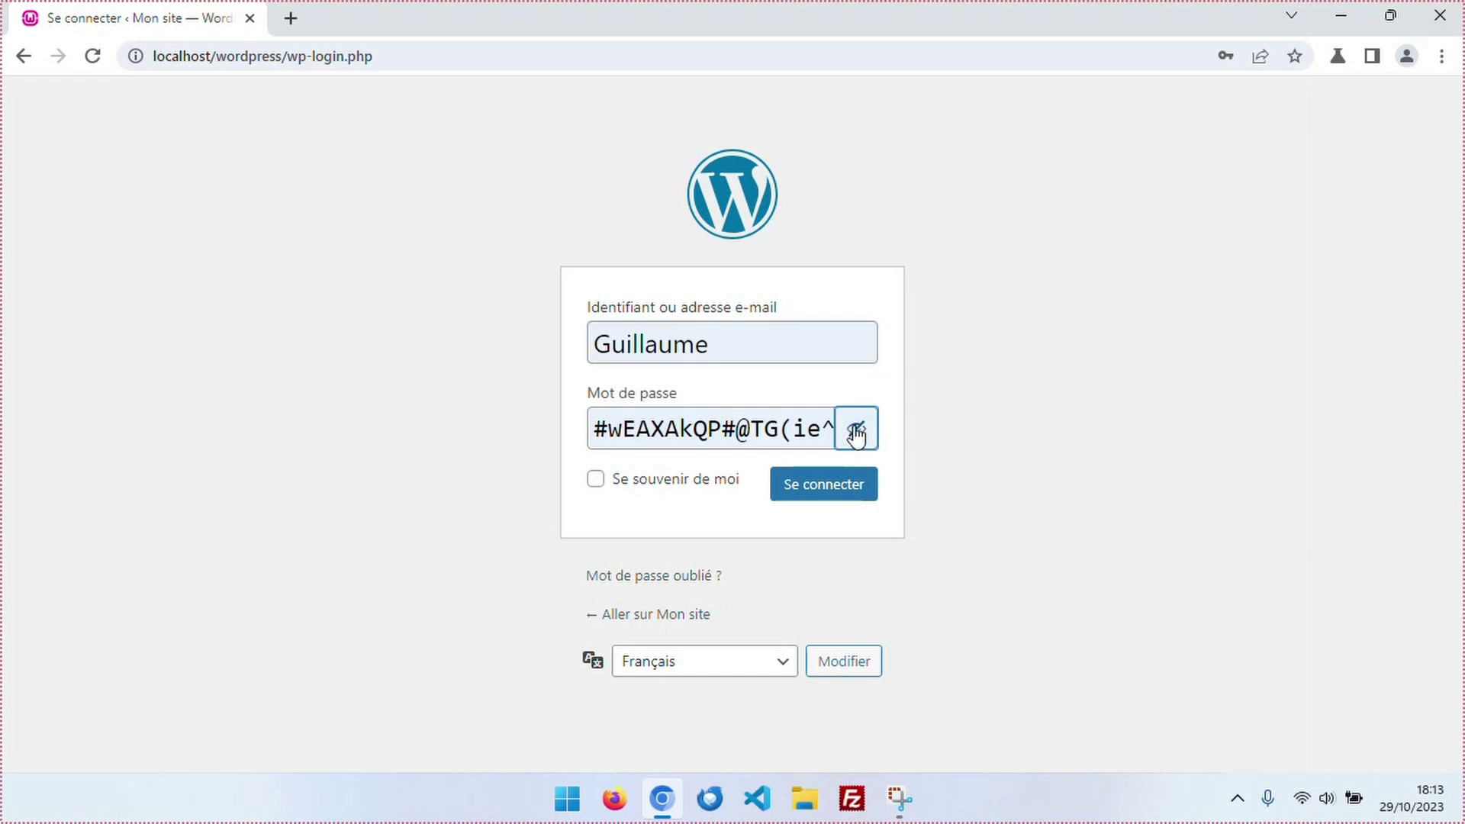
click(856, 431)
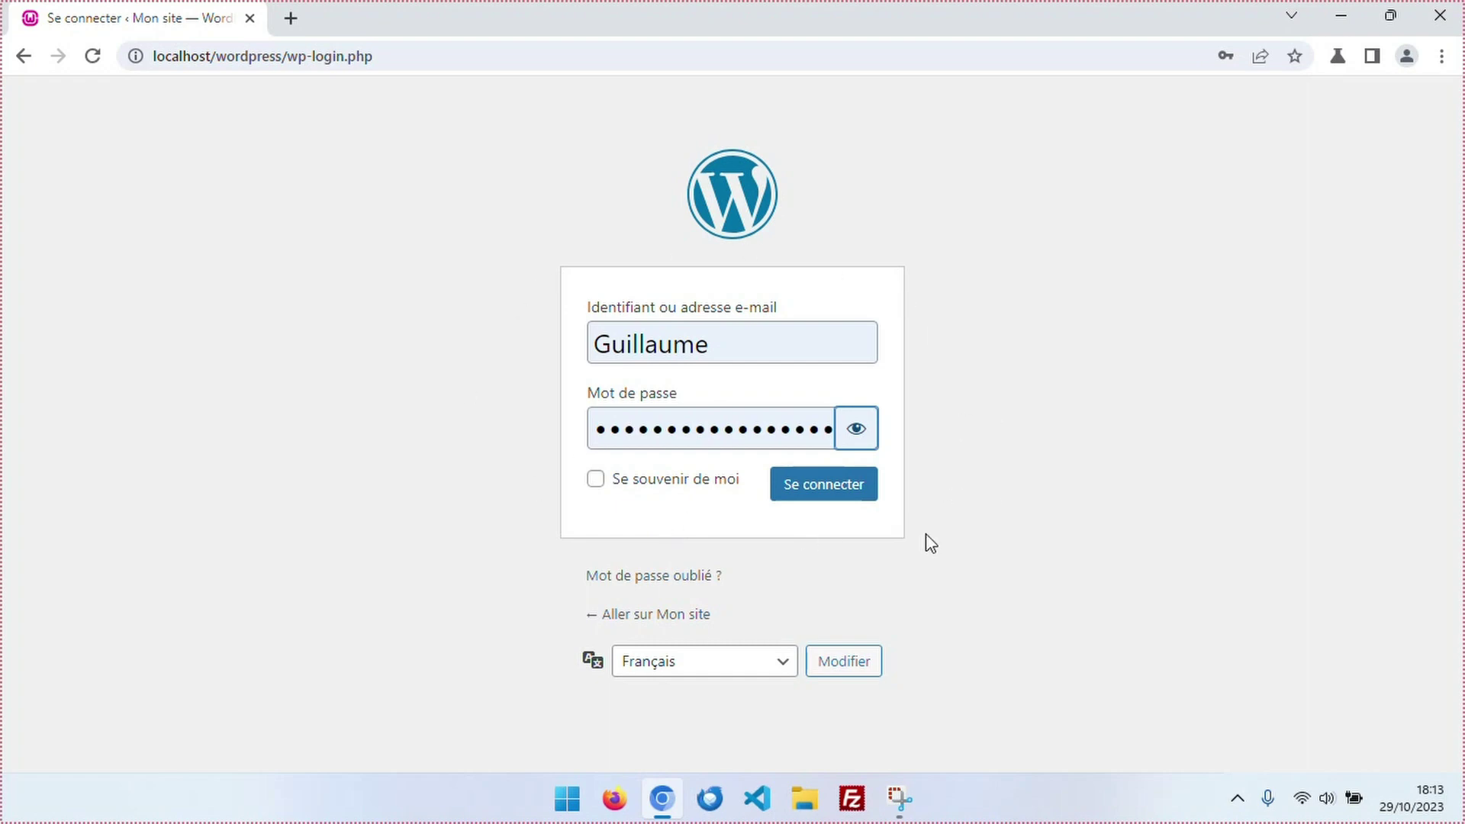
click(817, 492)
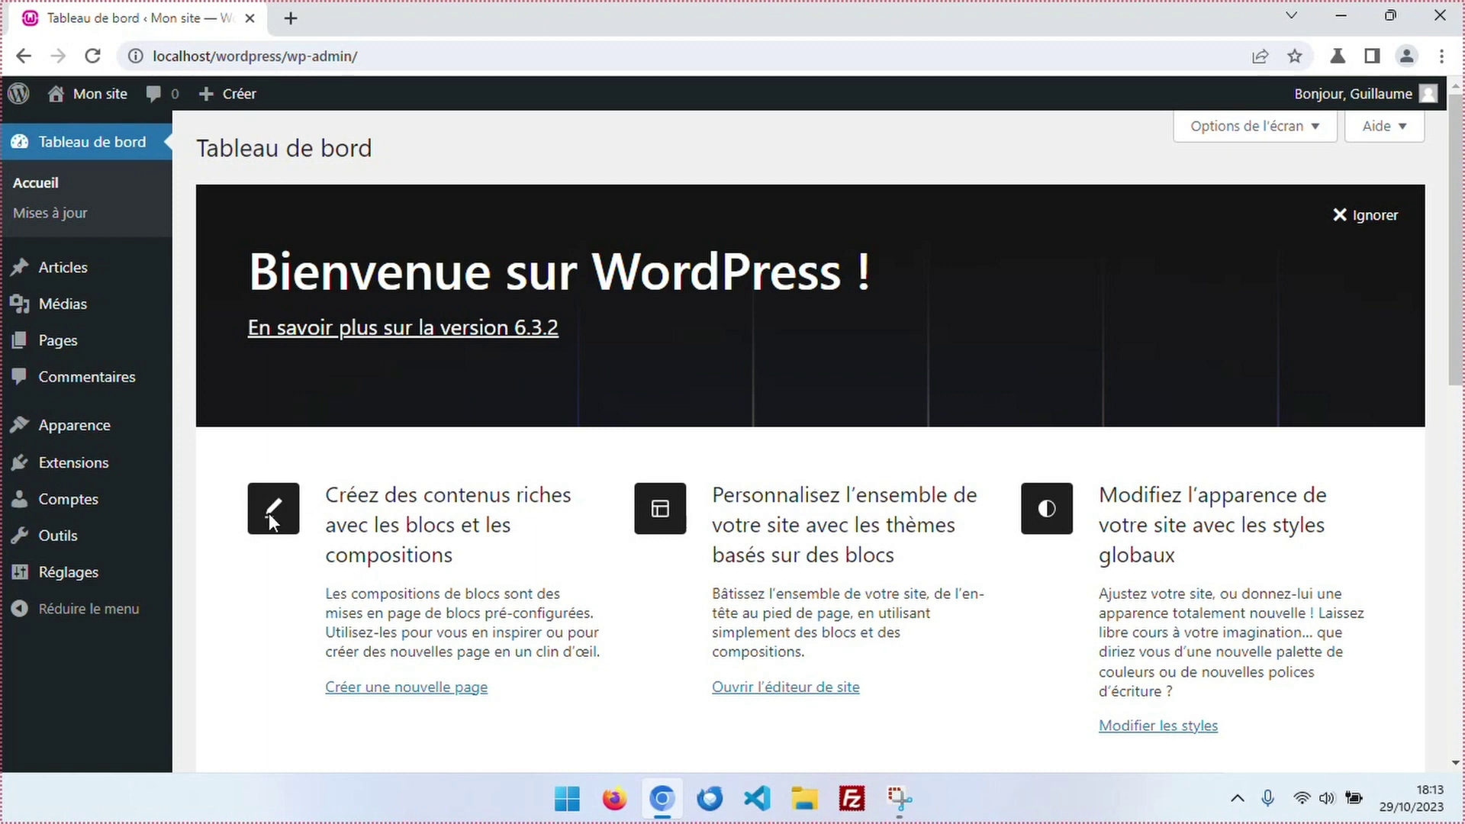
View the Mon site front page and its Page d'exemple, then return to the dashboard.
mouse_move(92, 104)
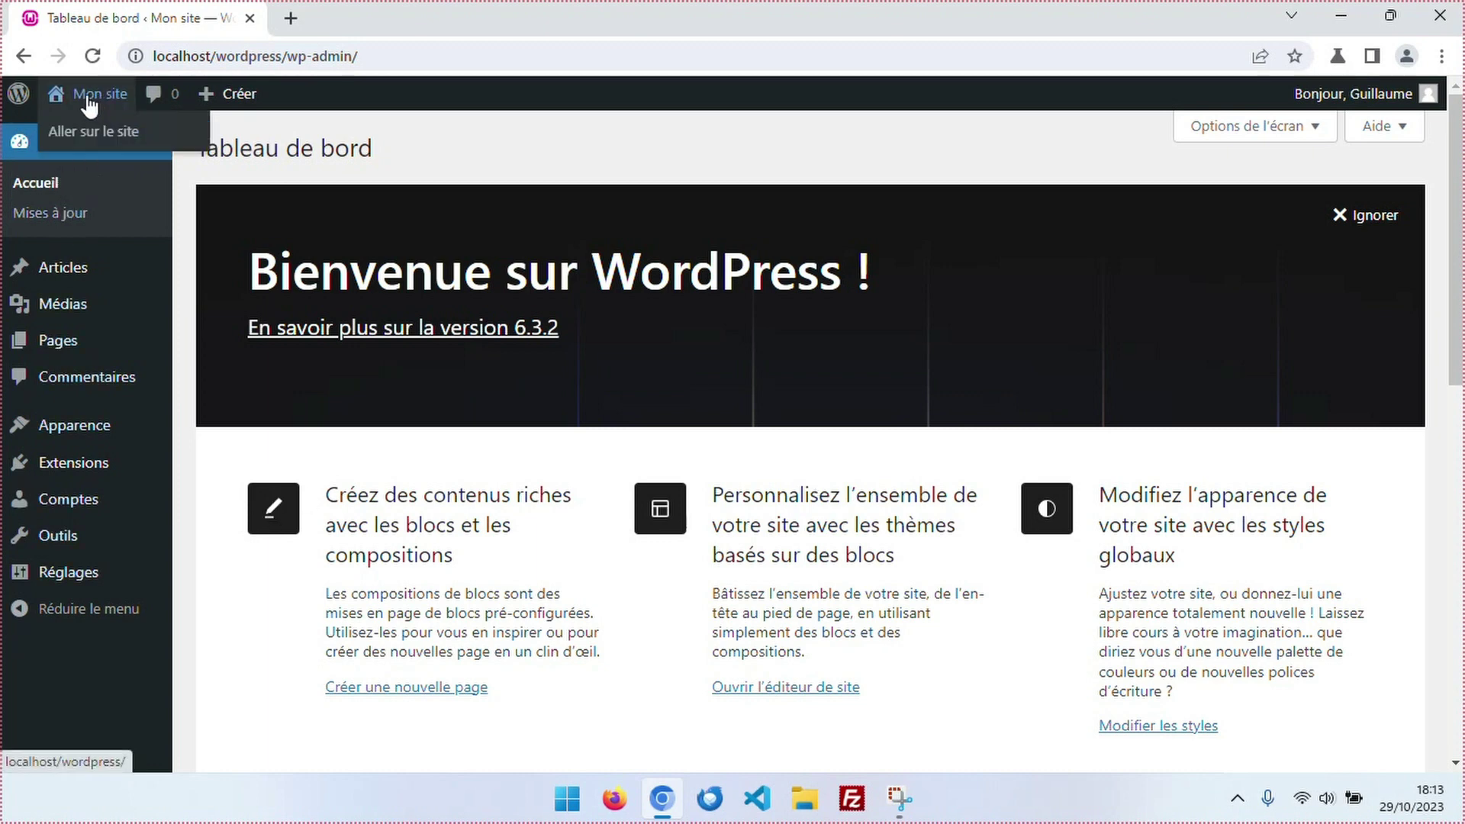
click(97, 103)
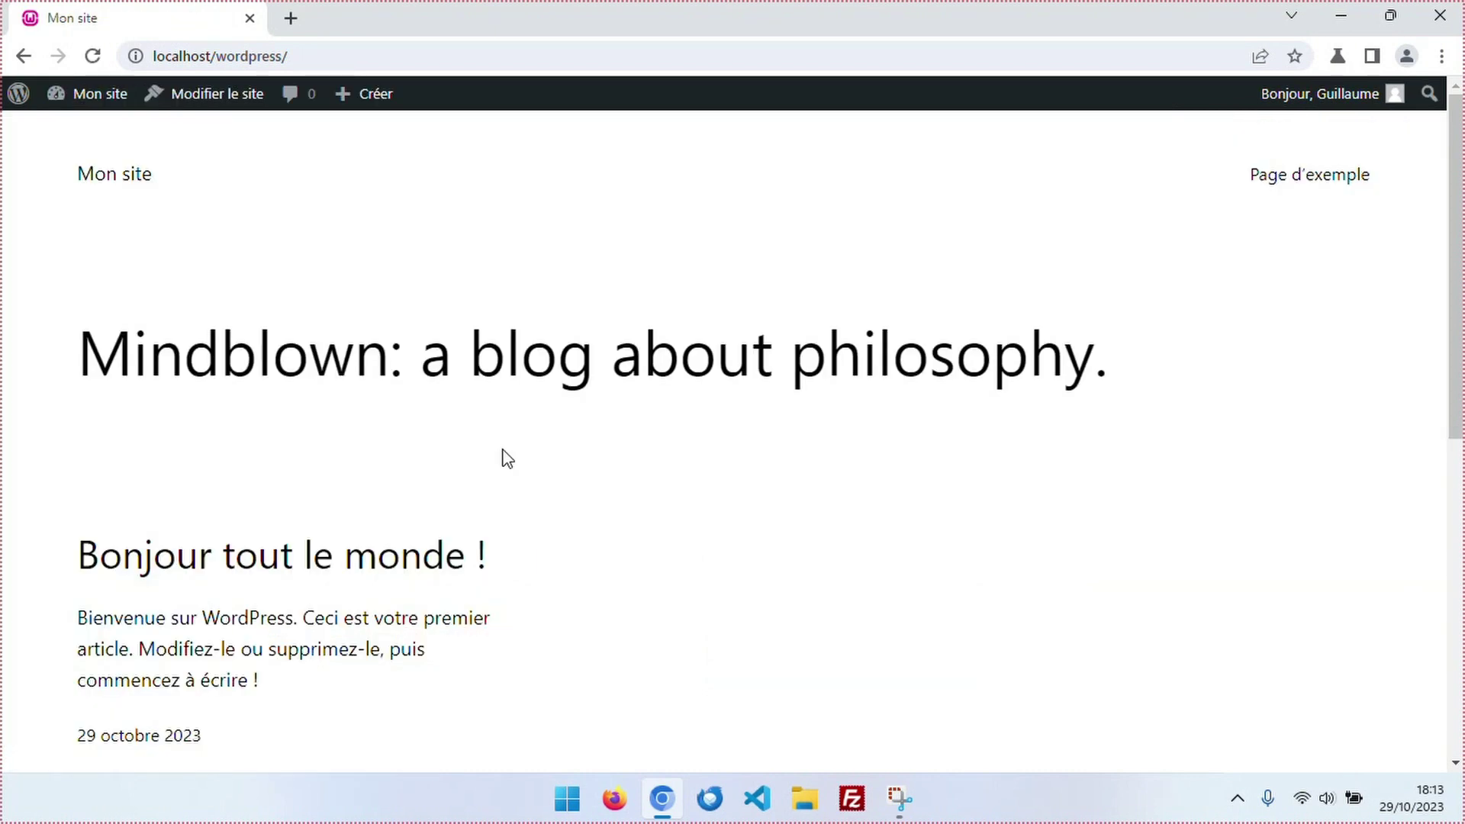
click(1333, 186)
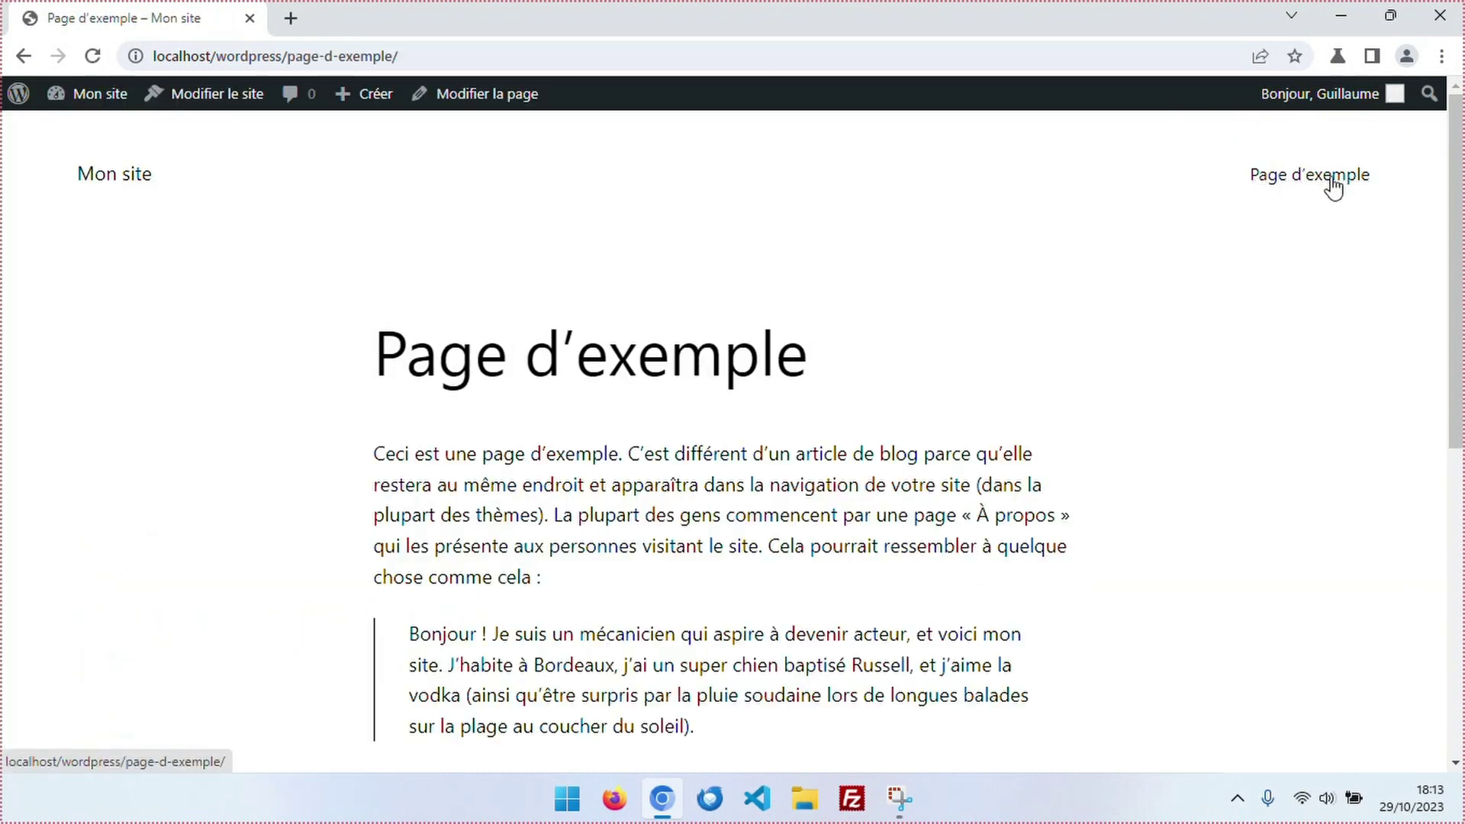
scroll(804, 473, down, 8)
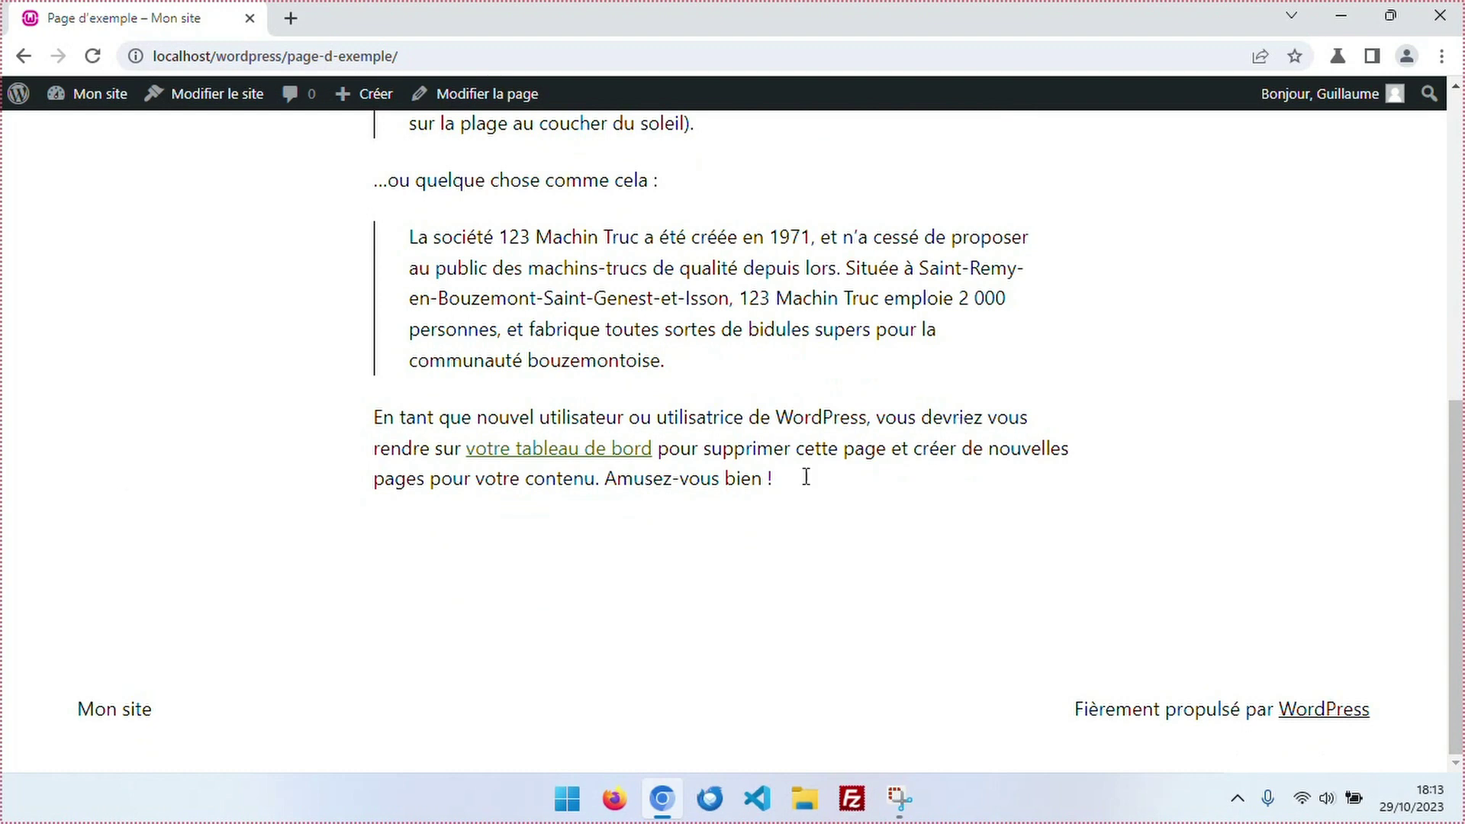
click(97, 104)
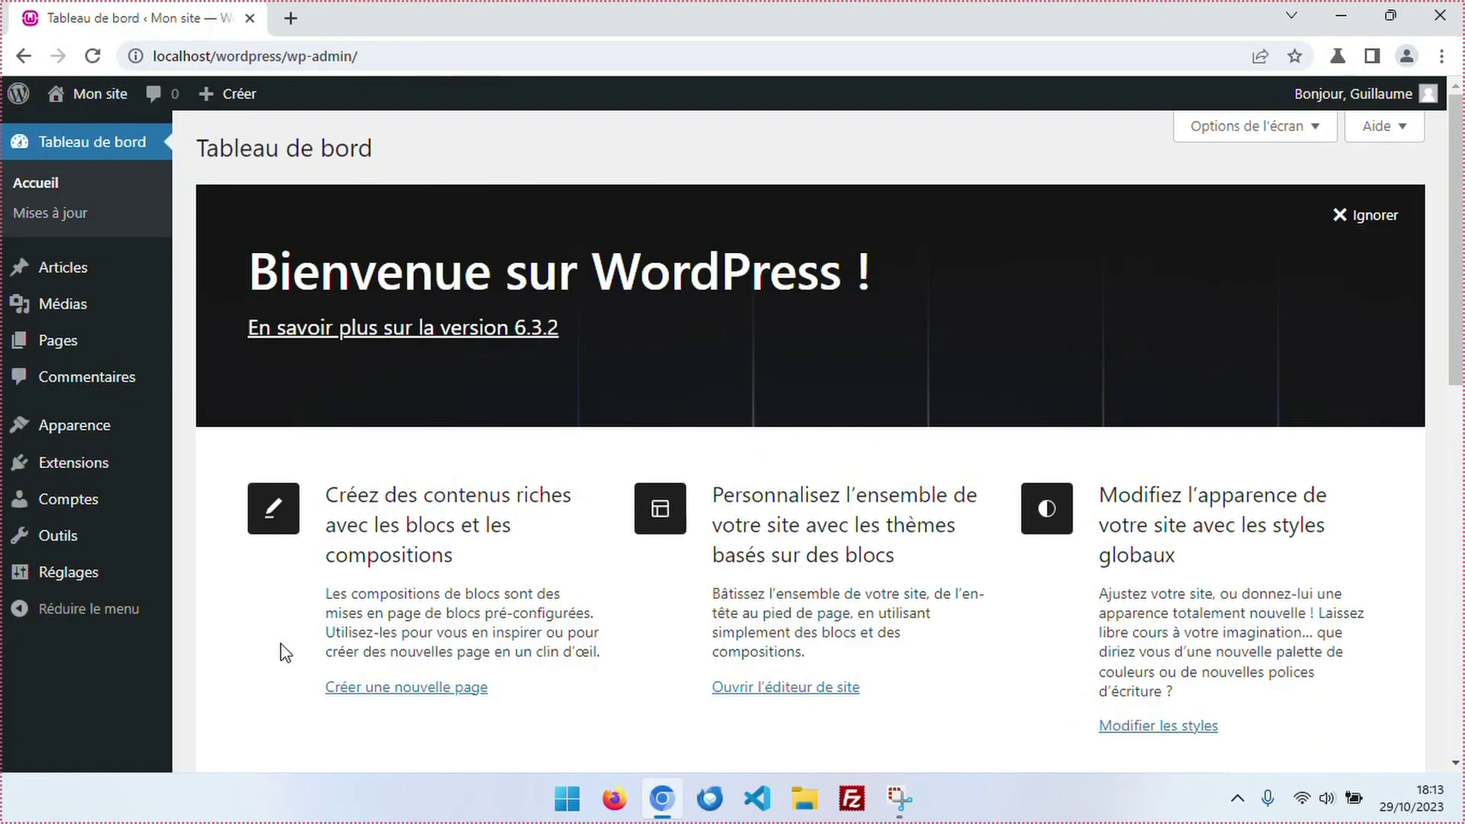
Log out of WordPress and close the Chrome window.
mouse_move(1351, 93)
click(1307, 204)
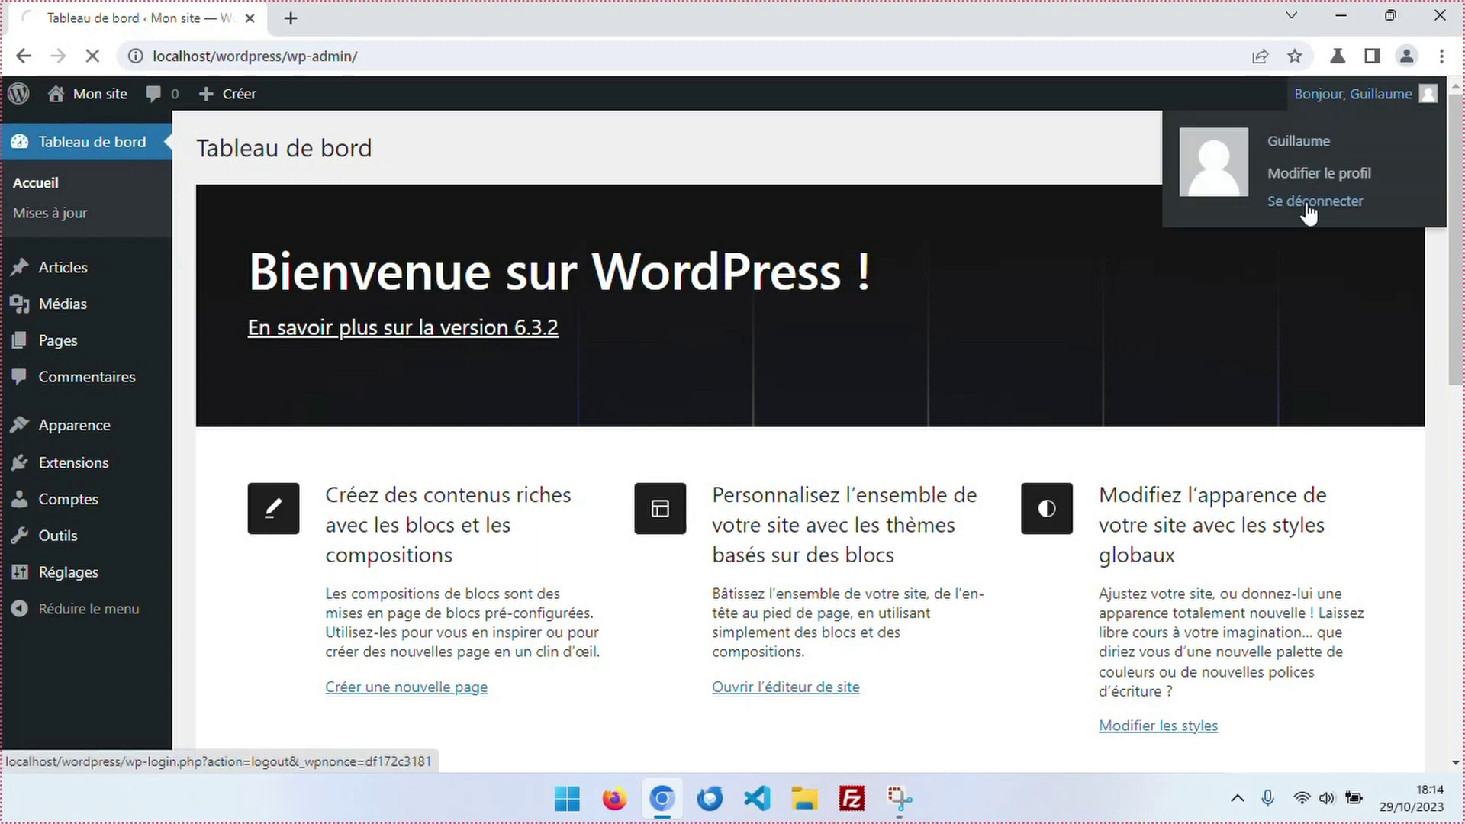
click(1440, 15)
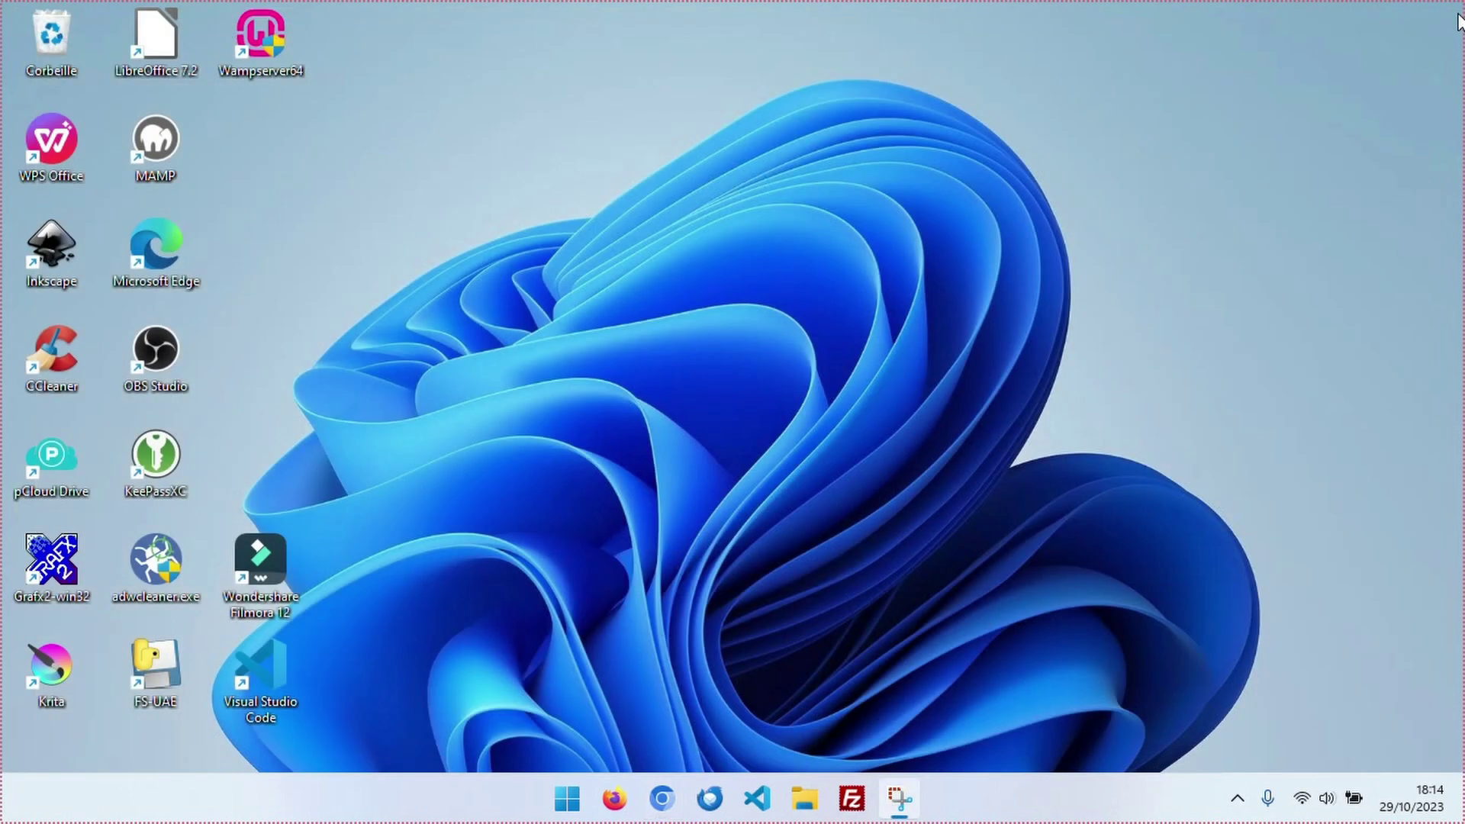
Quit WampServer from its tray icon menu with Fermer.
click(1236, 798)
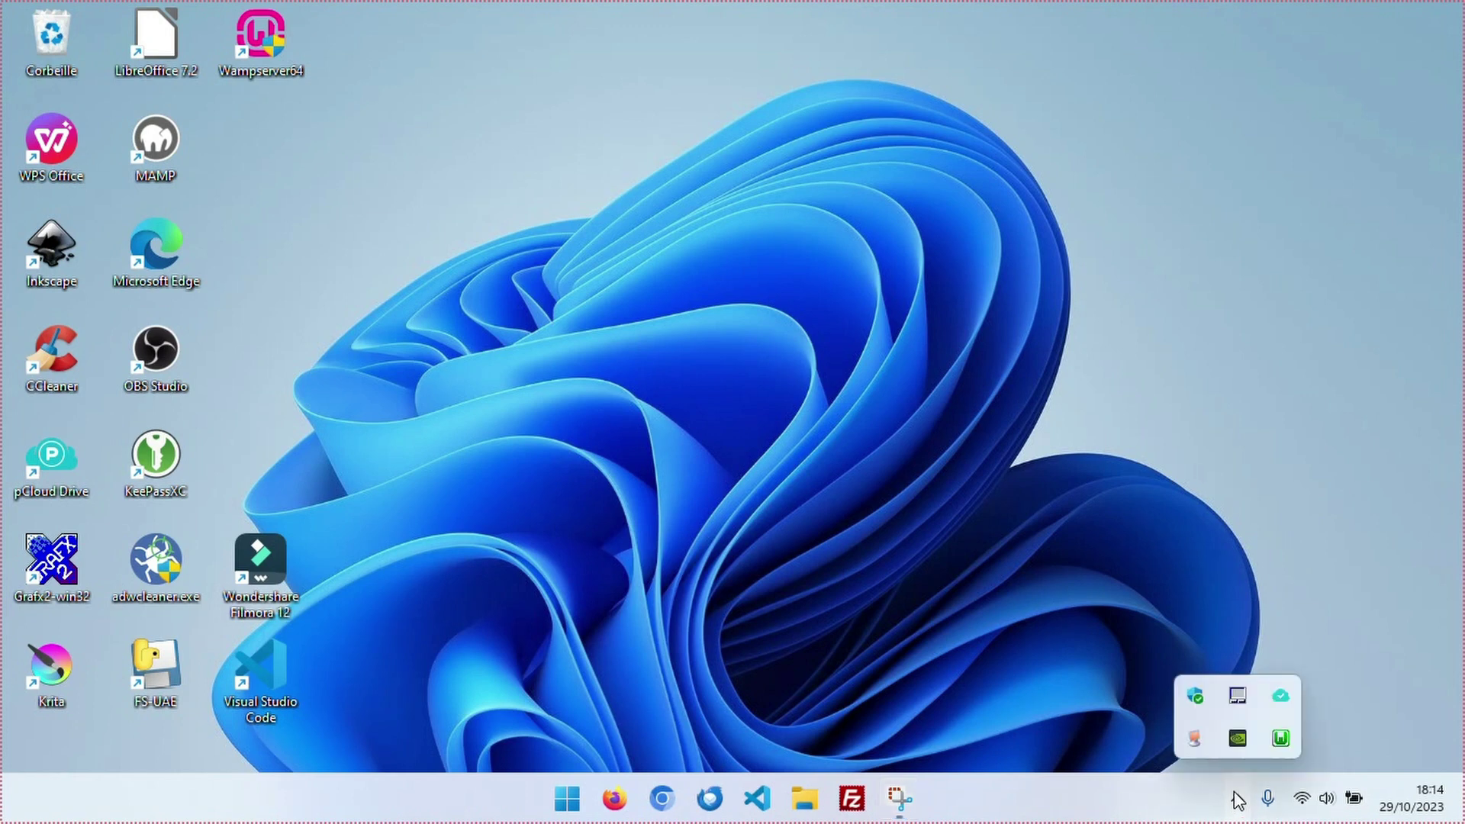
right_click(1281, 740)
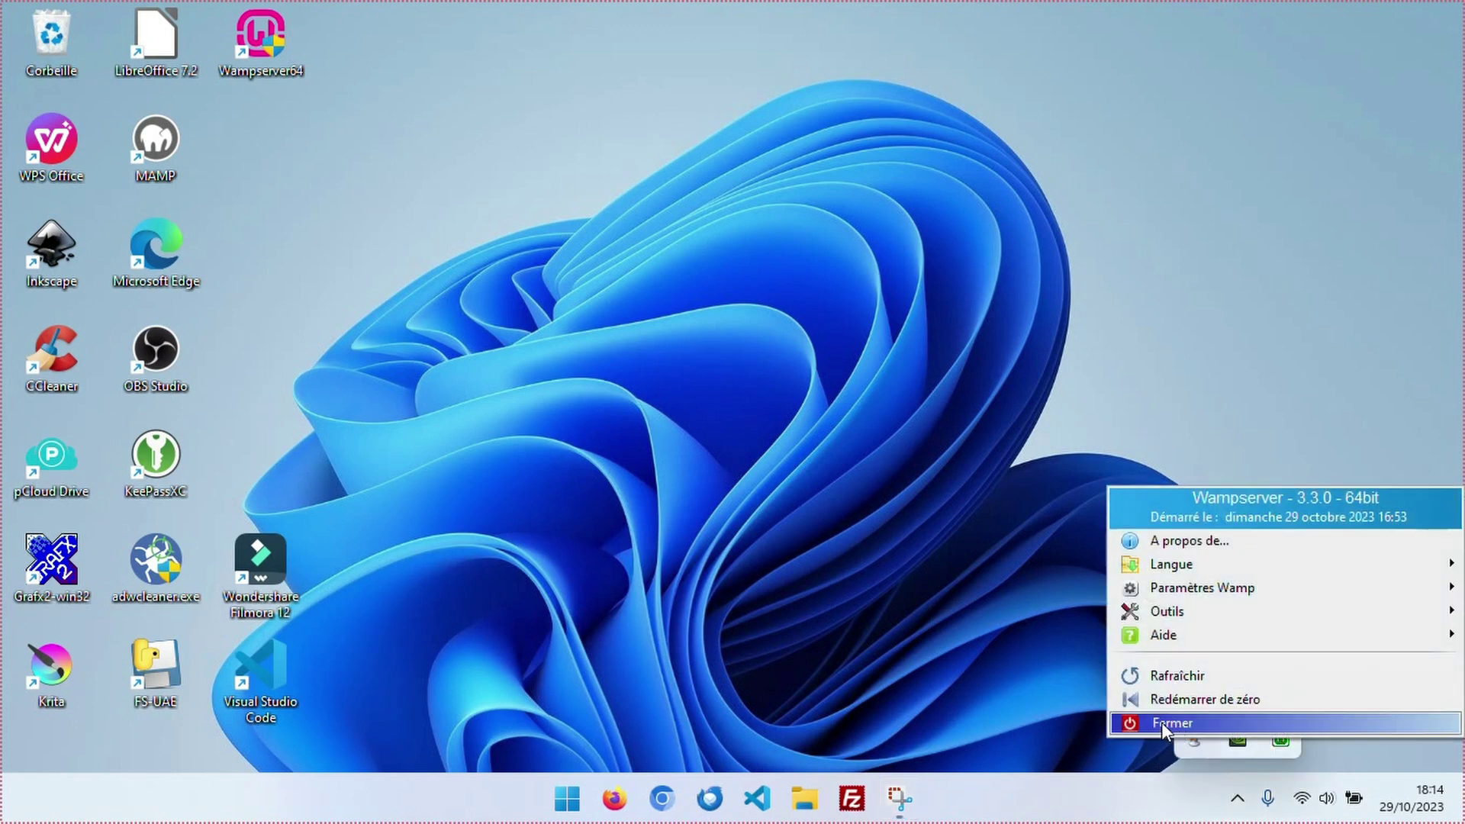
click(1167, 721)
click(1237, 798)
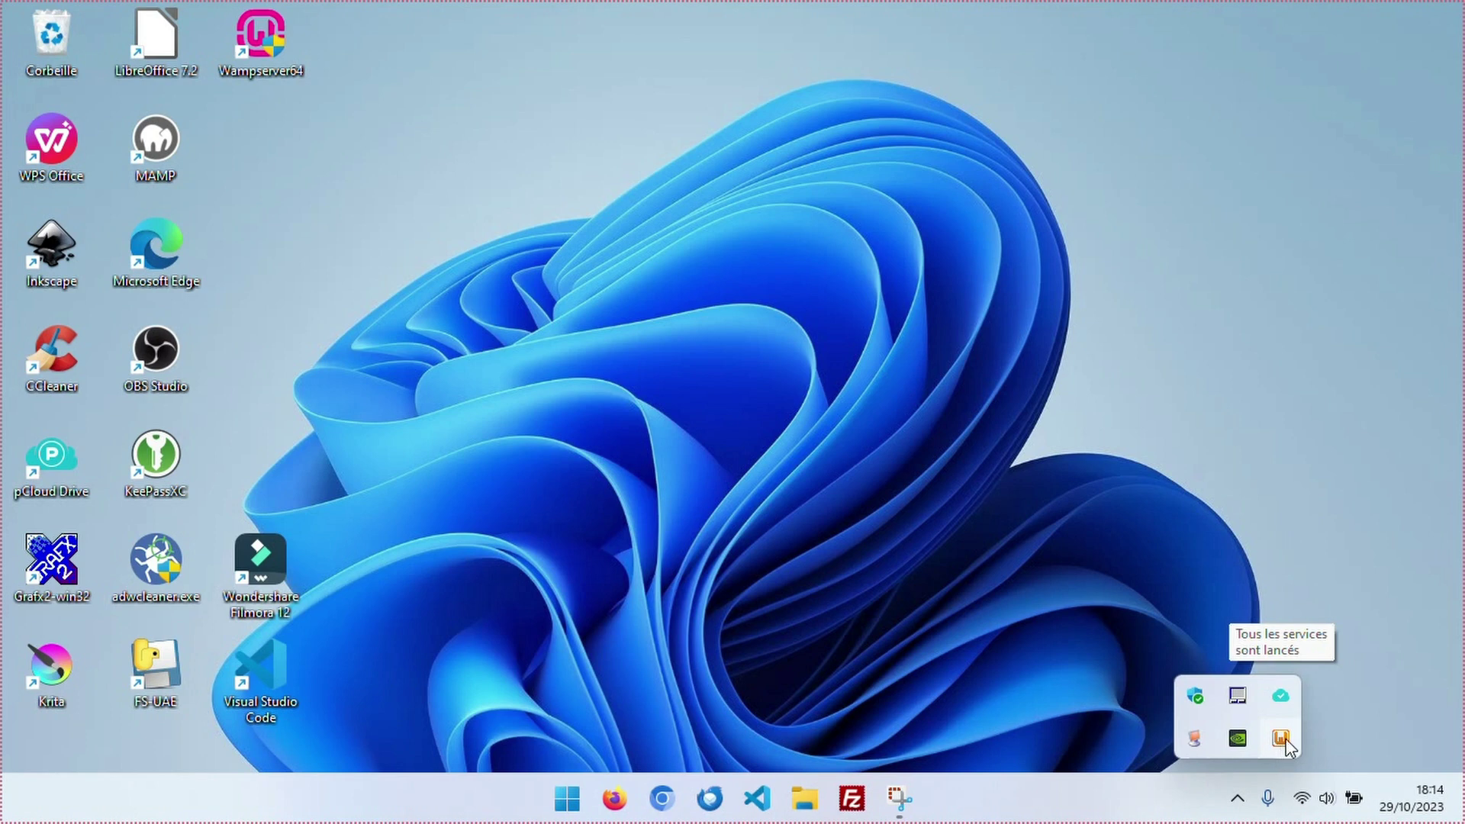
click(638, 388)
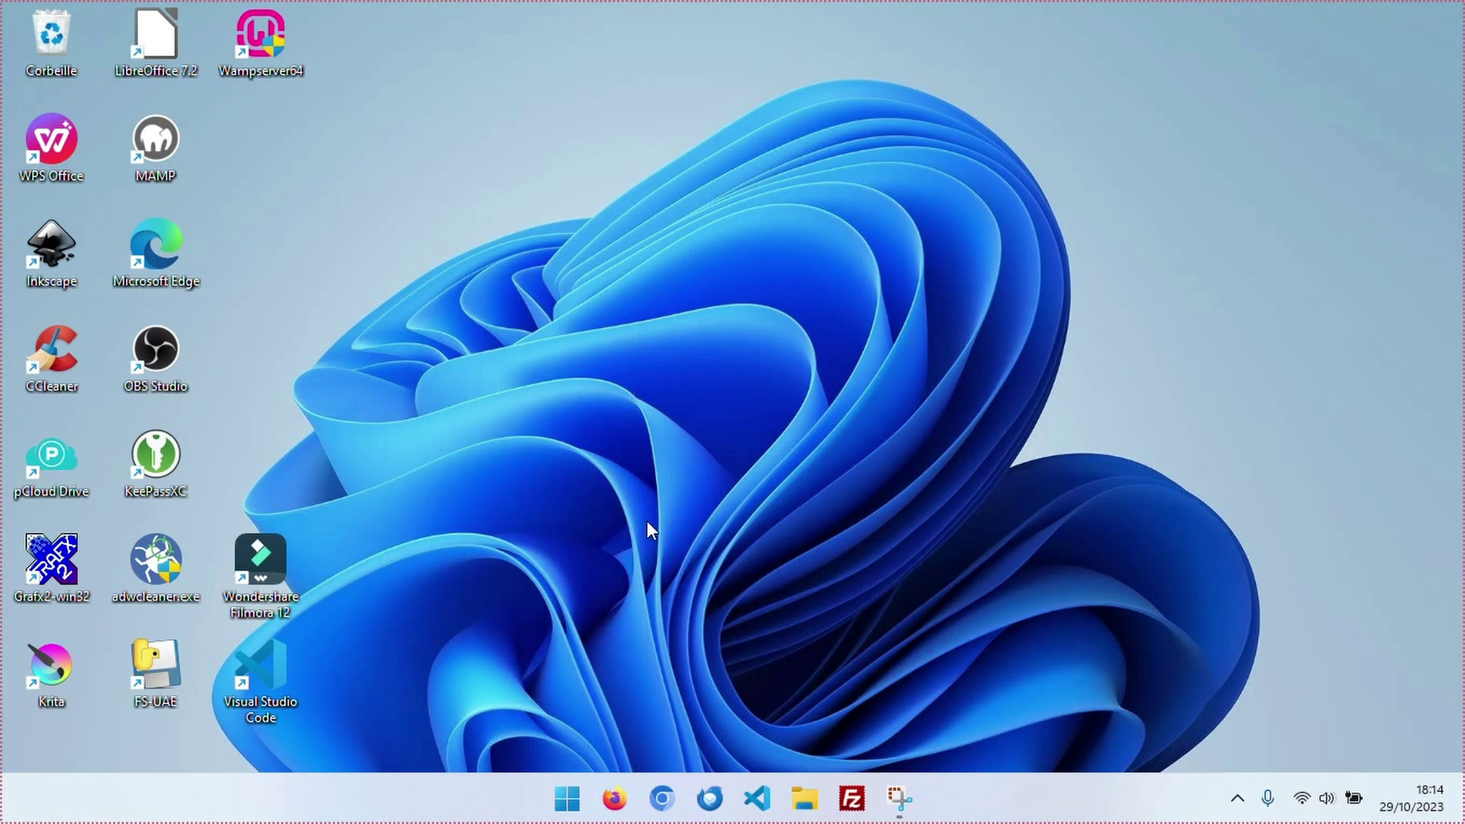
Relaunch WampServer from the Wampserver64 shortcut and open its Localhost home page.
double_click(252, 38)
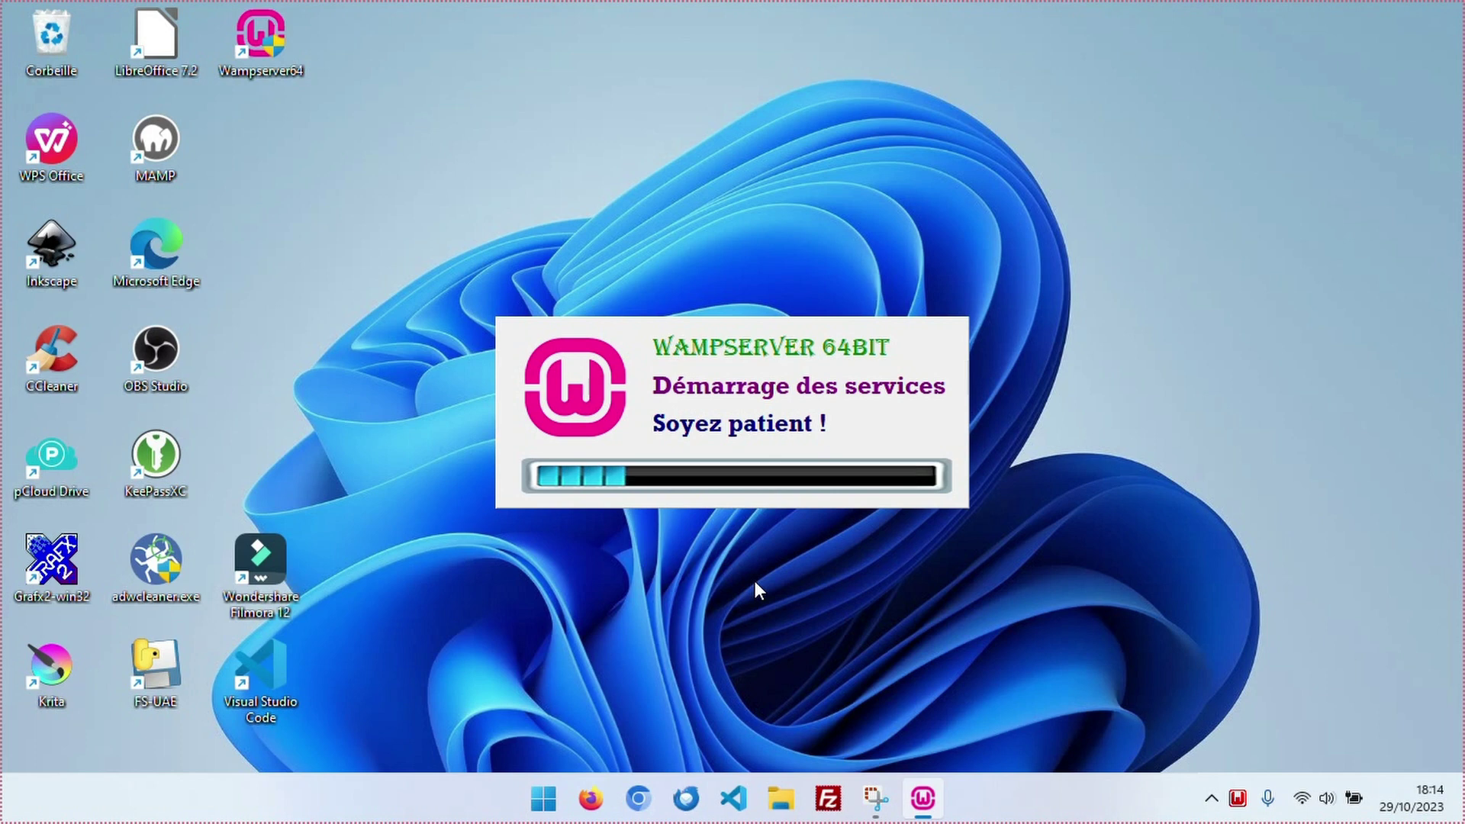
click(1236, 802)
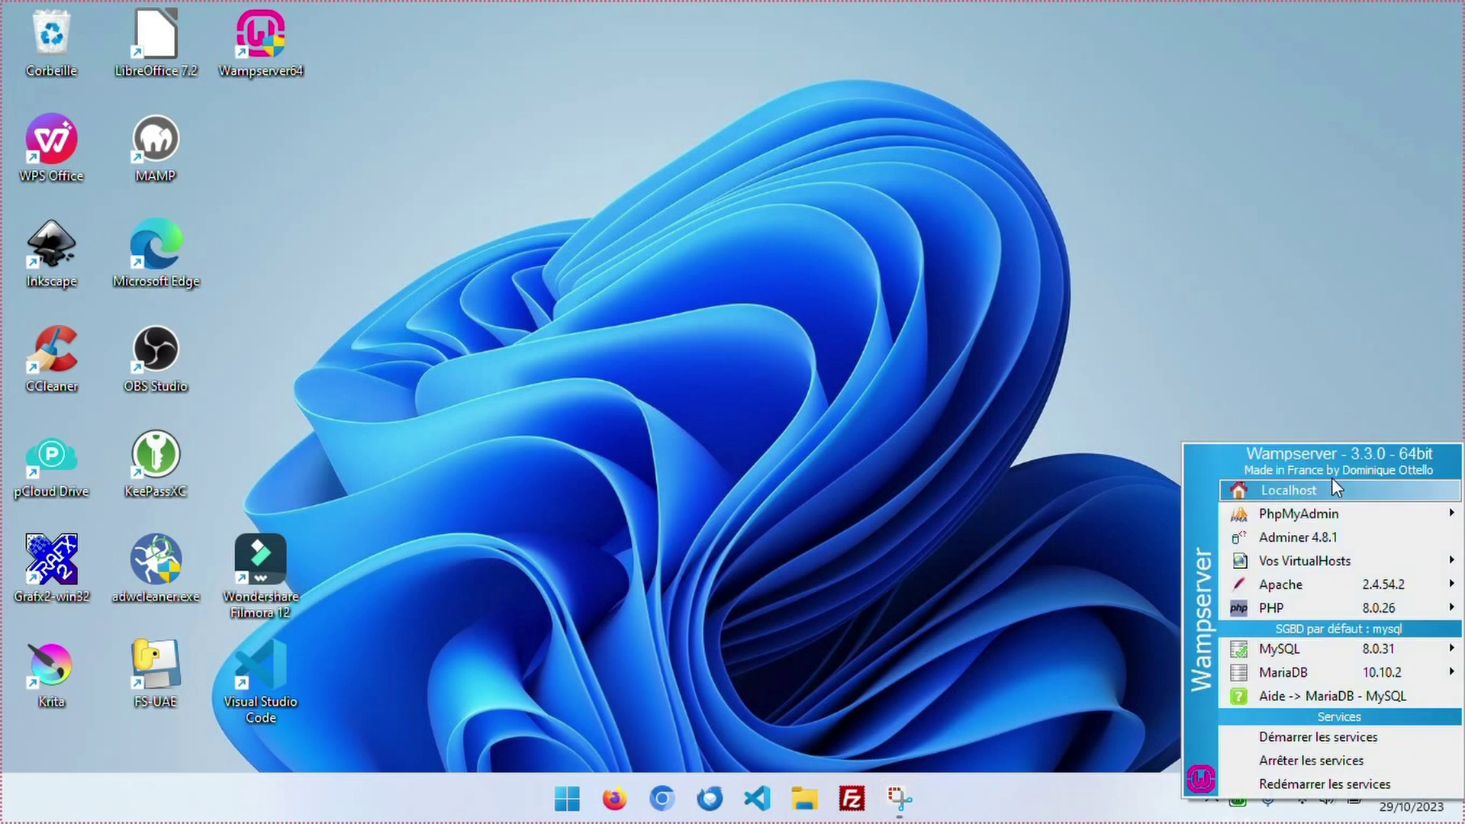
click(1268, 498)
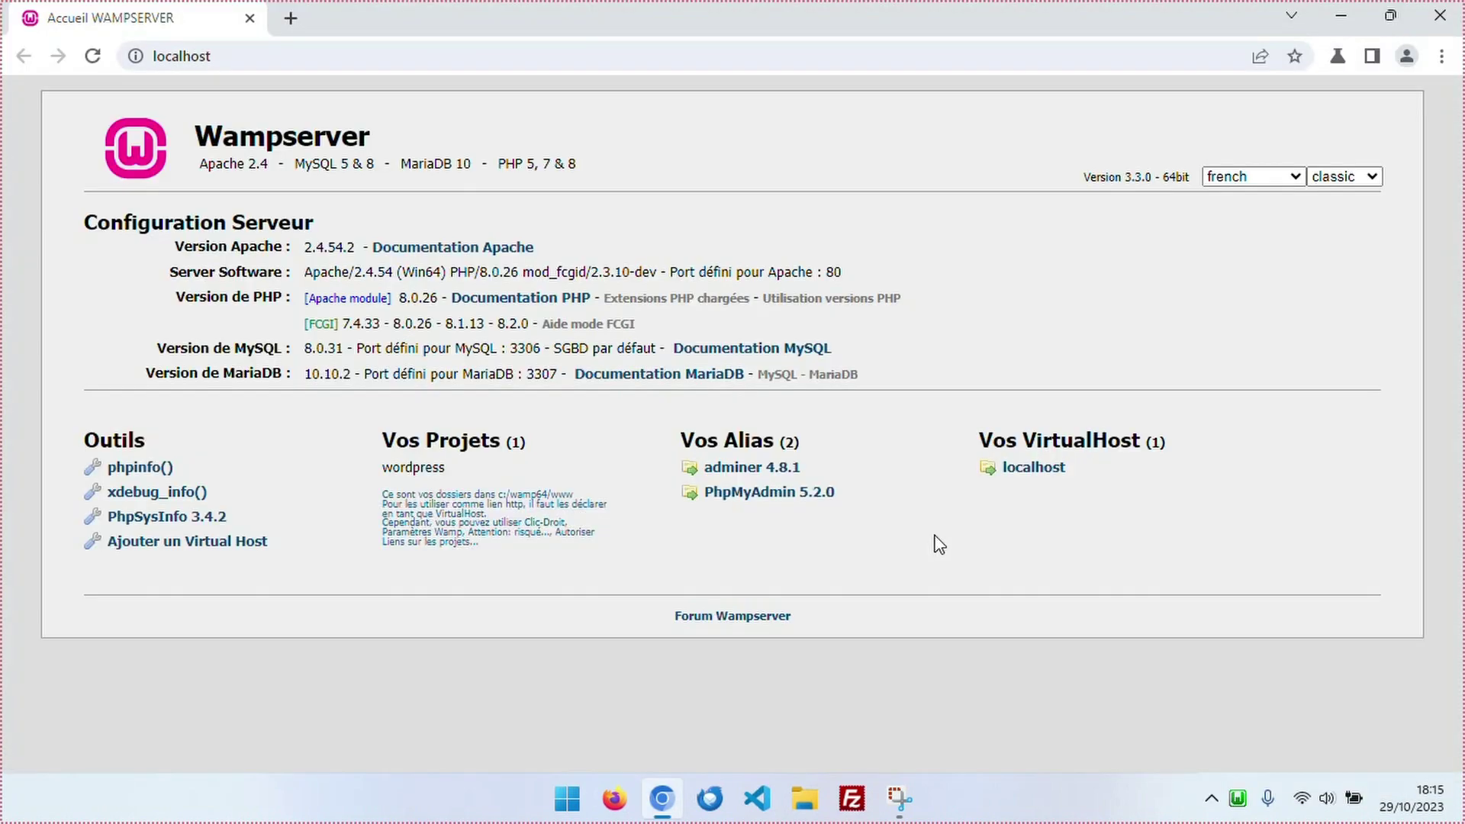
Go to localhost/wordpress in the address bar.
click(349, 55)
click(358, 58)
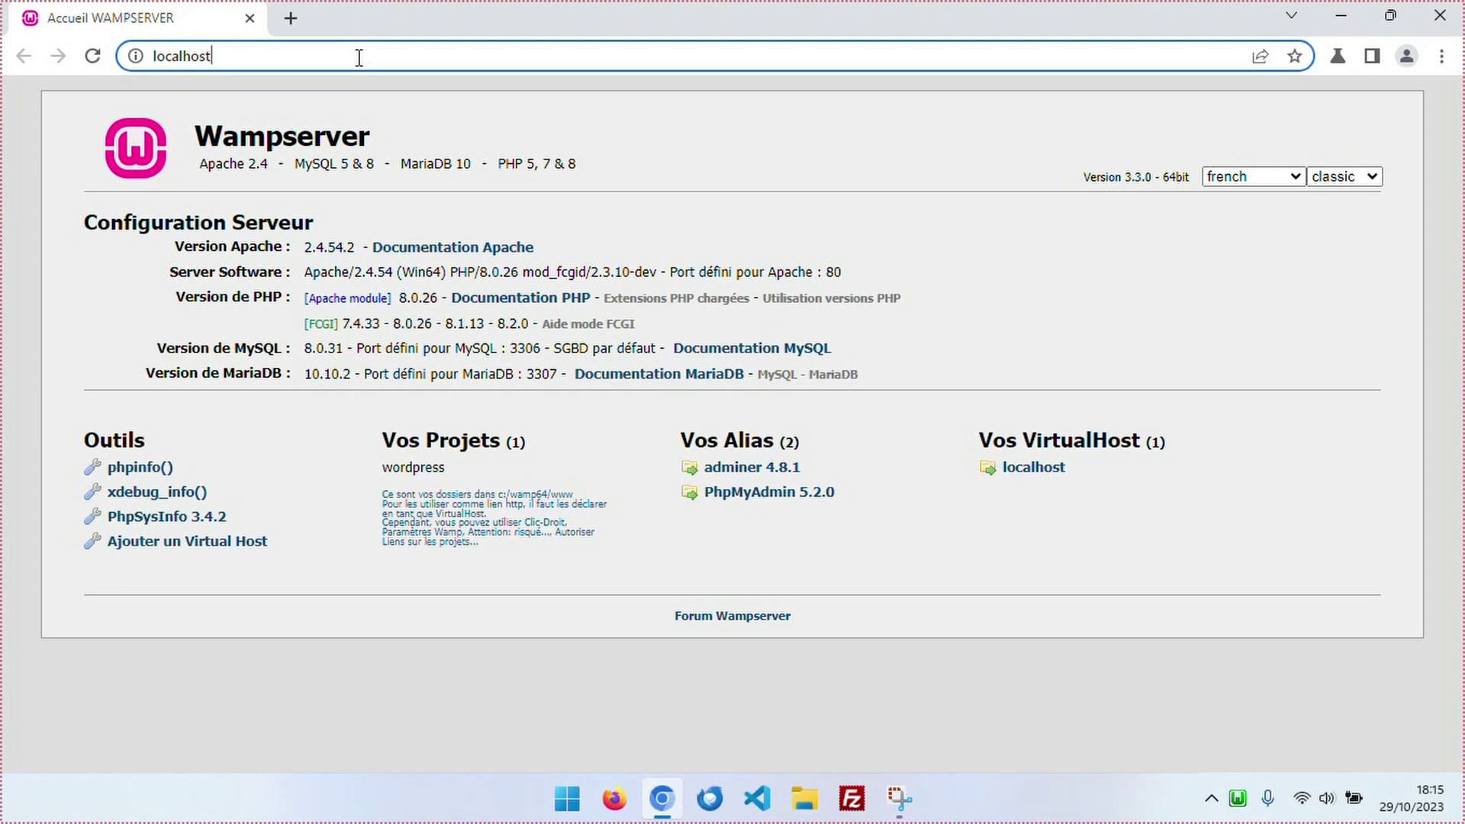
text(/wordpress)
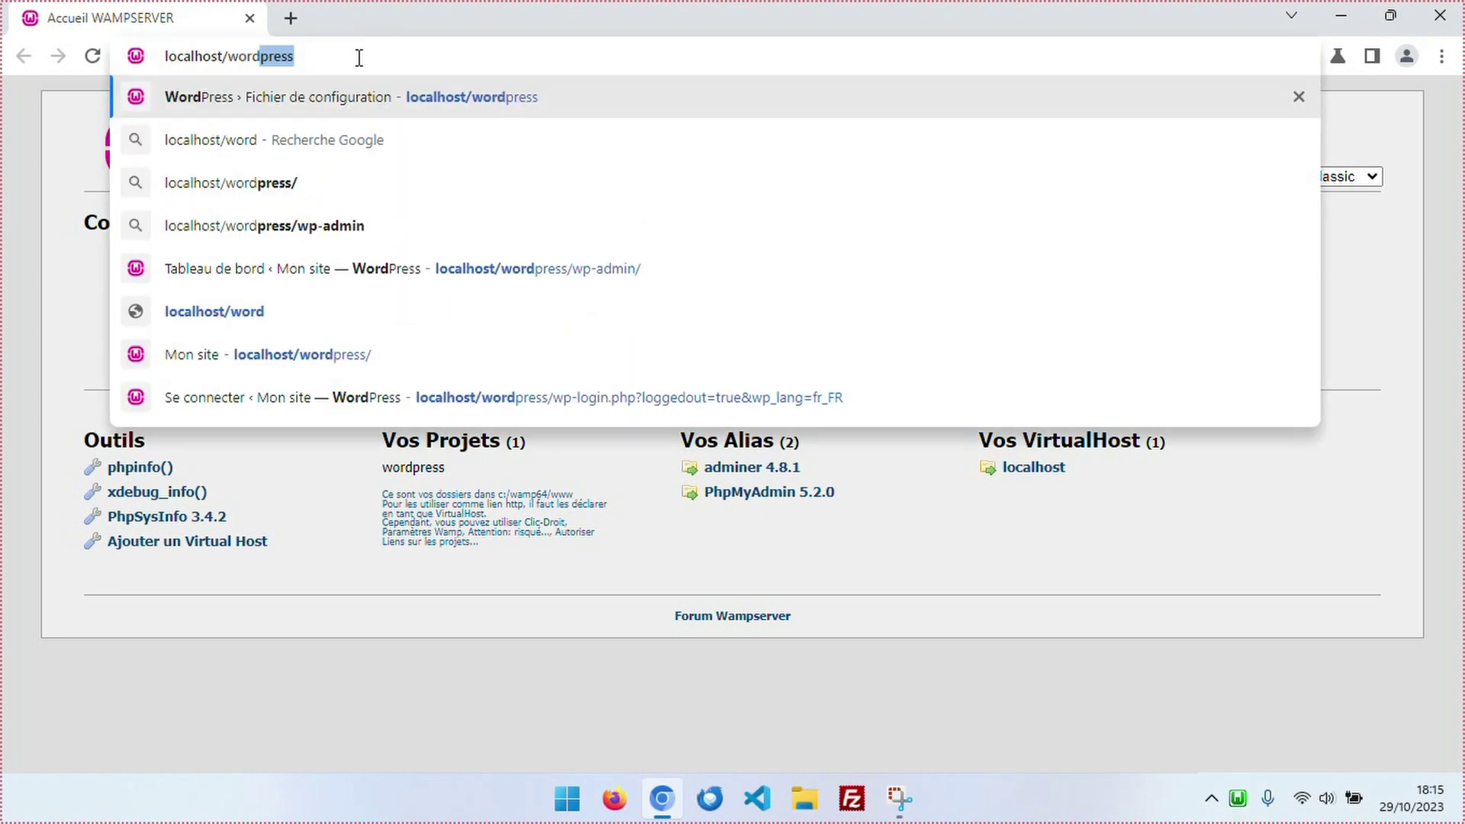
key(Return)
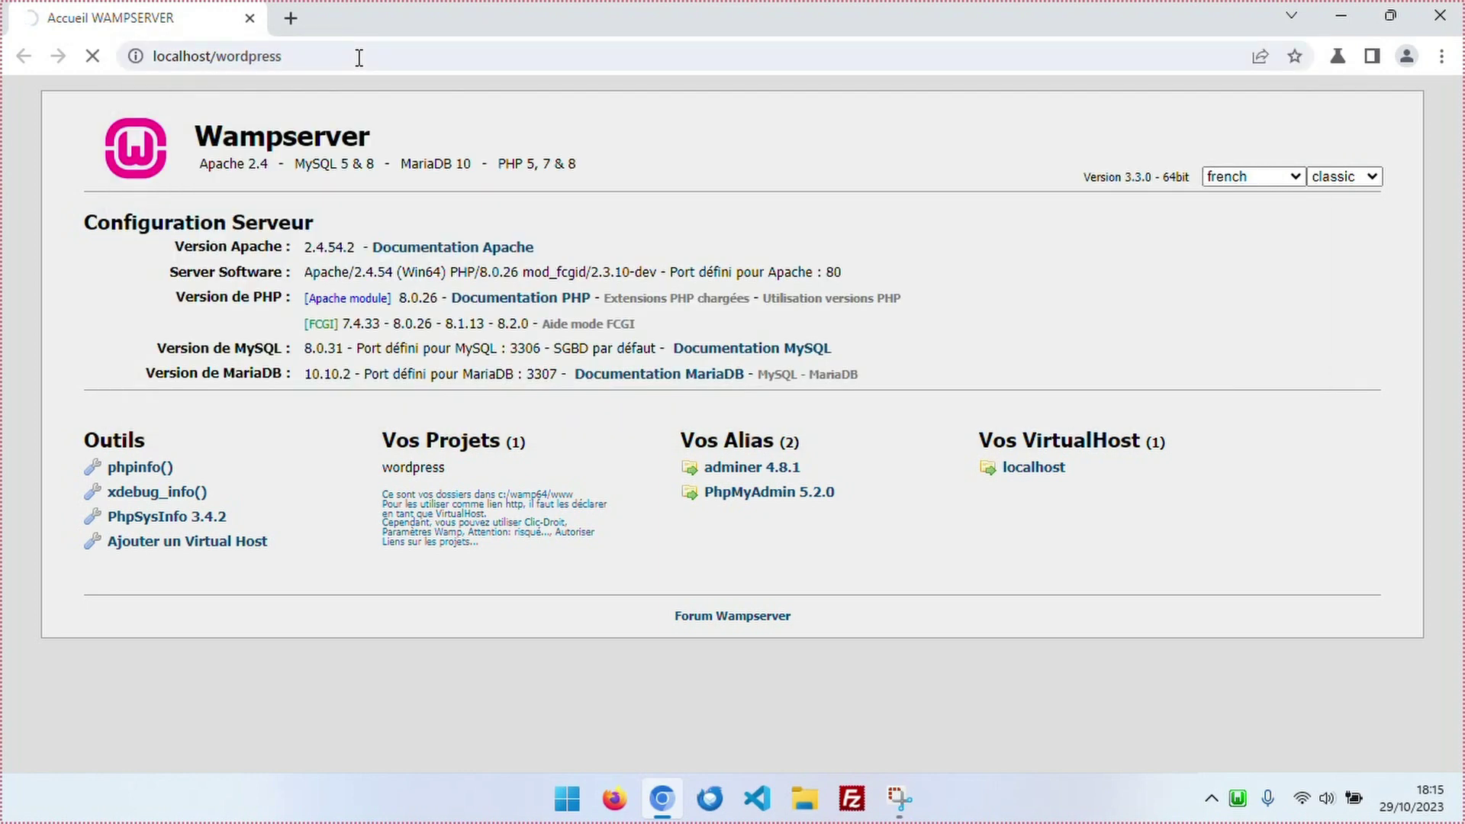
scroll(366, 274, down, 8)
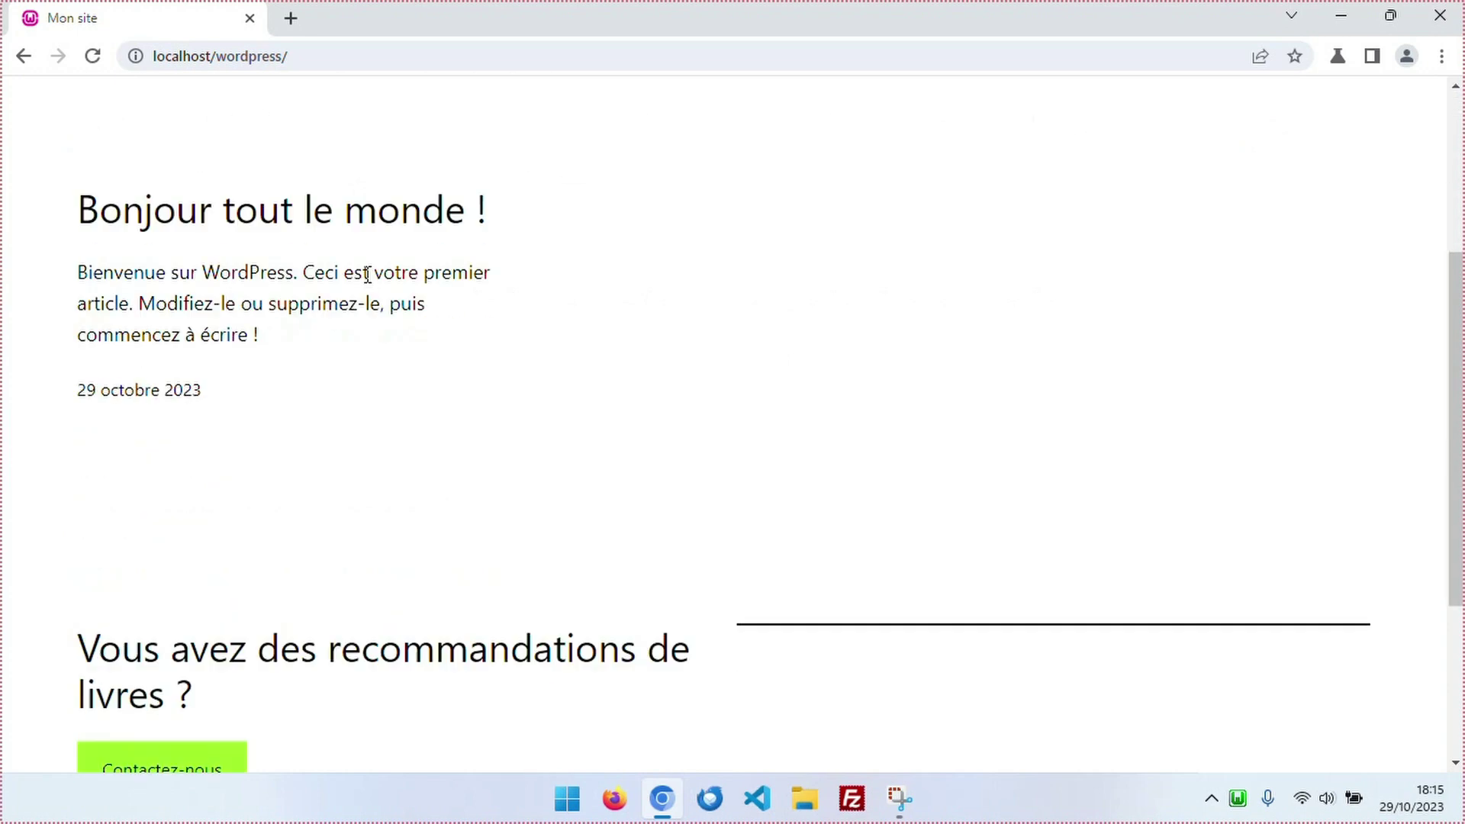
scroll(517, 512, up, 1)
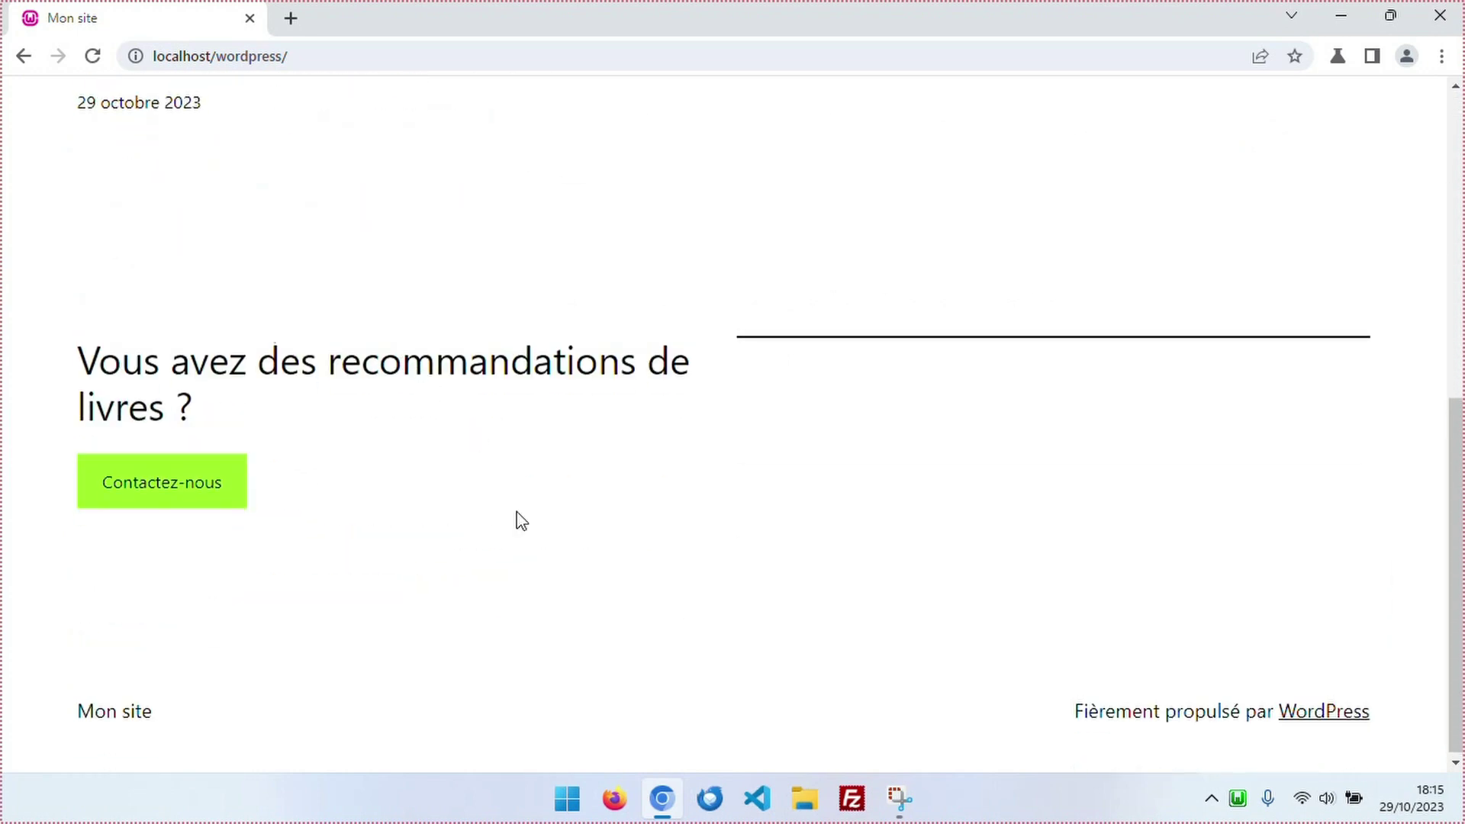
scroll(517, 521, up, 10)
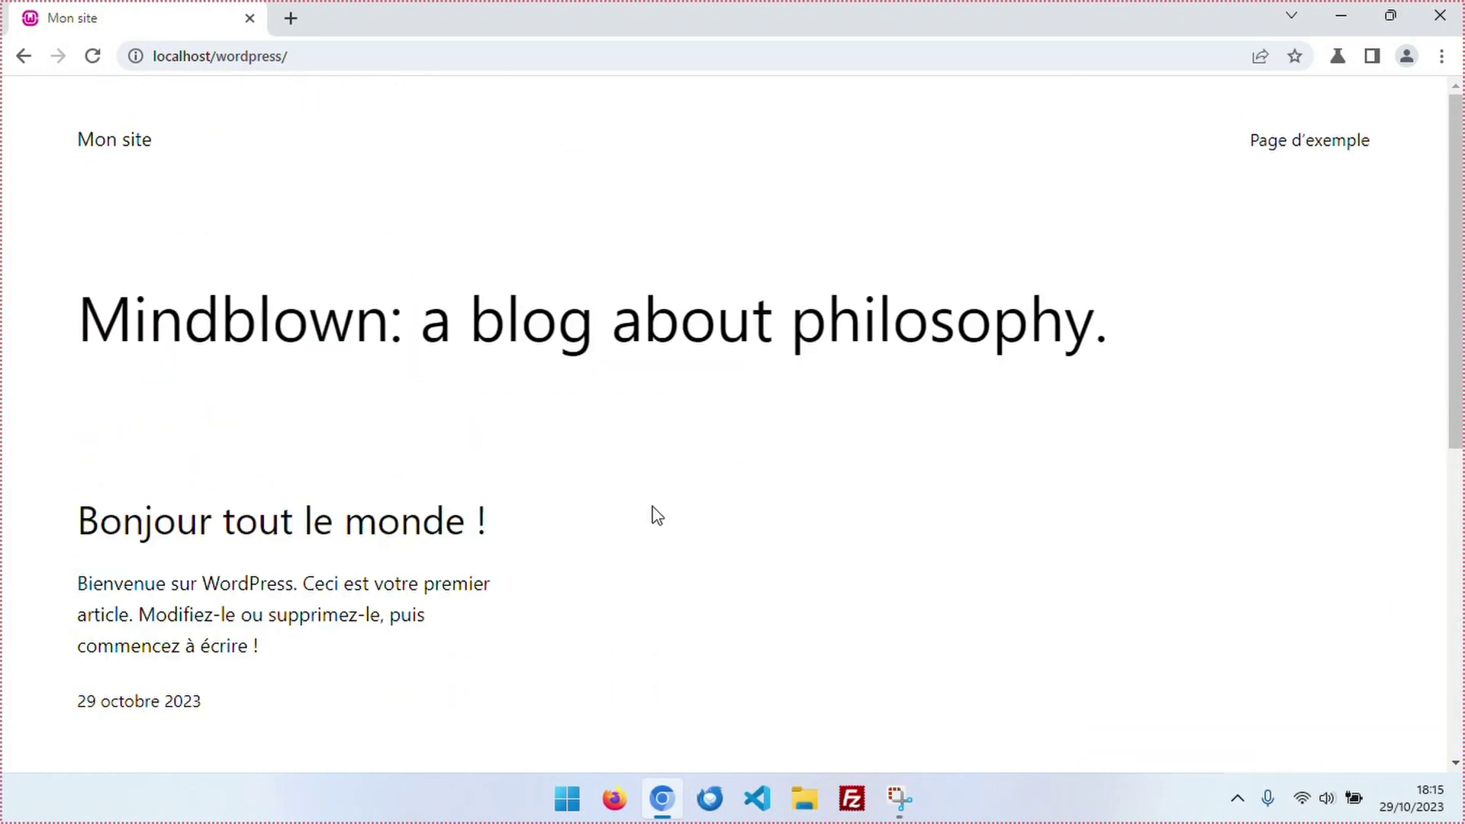
Load localhost/wordpress/admin and sign in with the saved credentials.
click(386, 51)
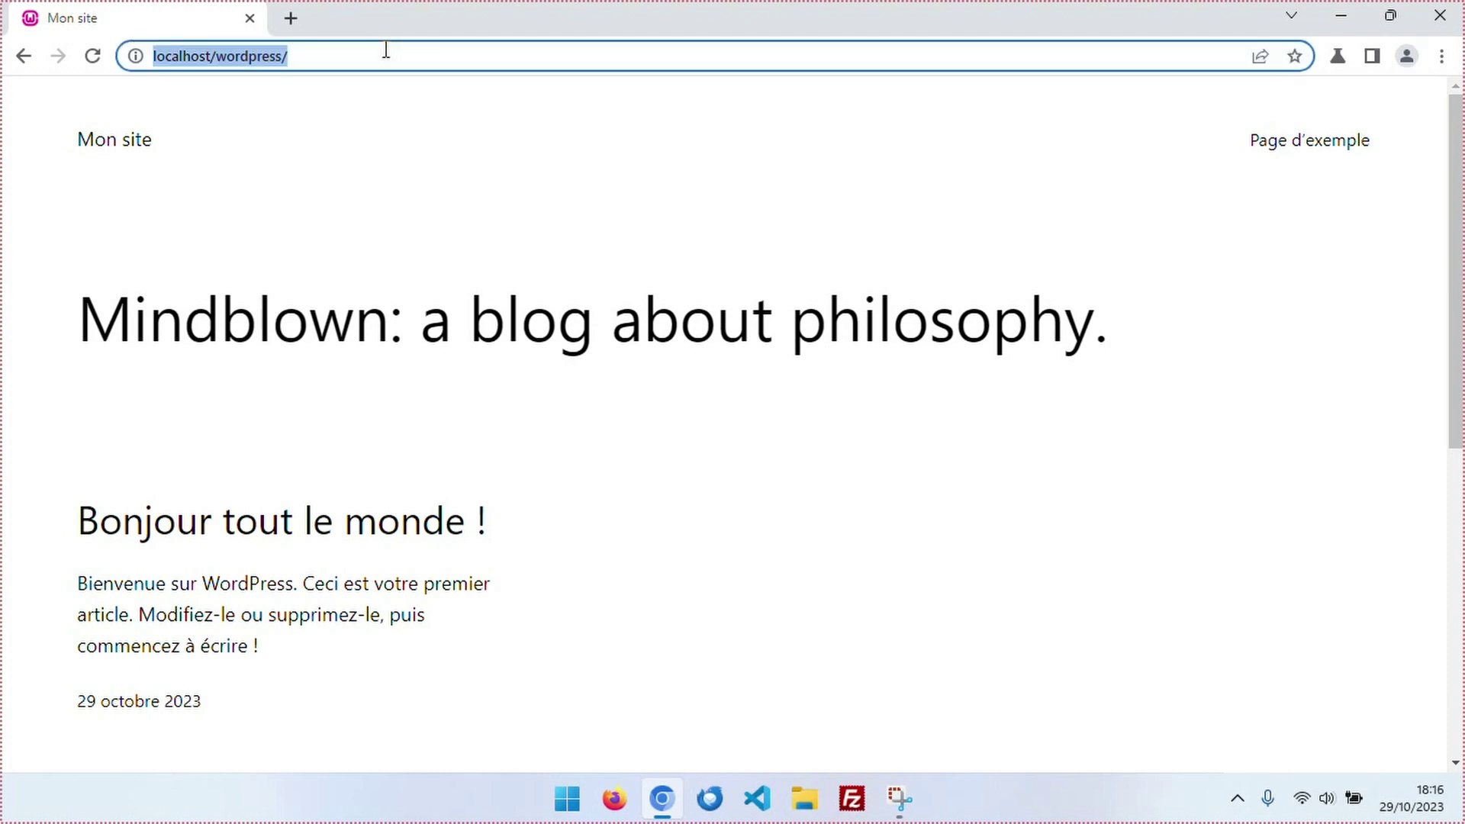
click(387, 51)
text(admin)
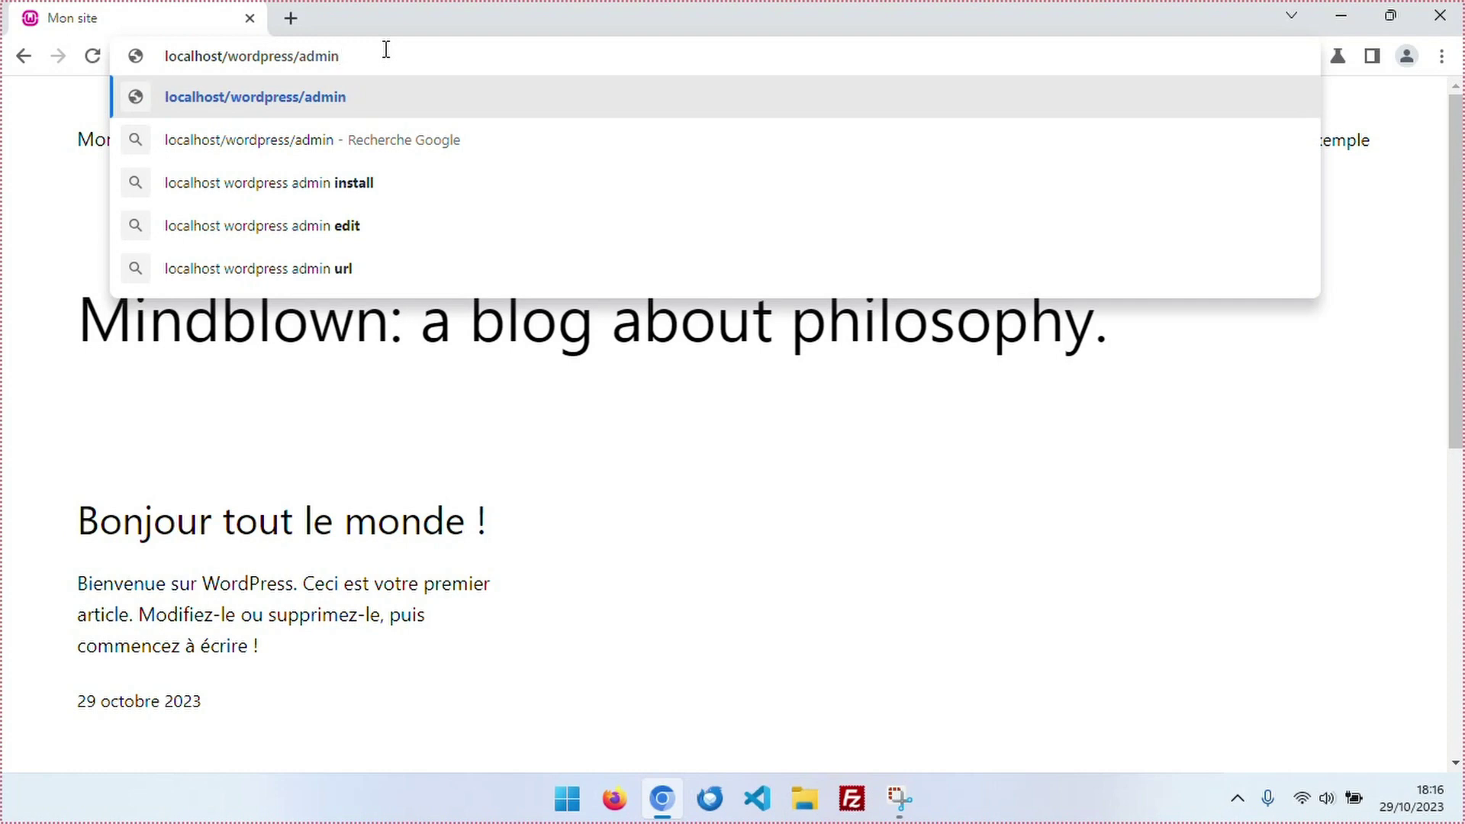
key(Return)
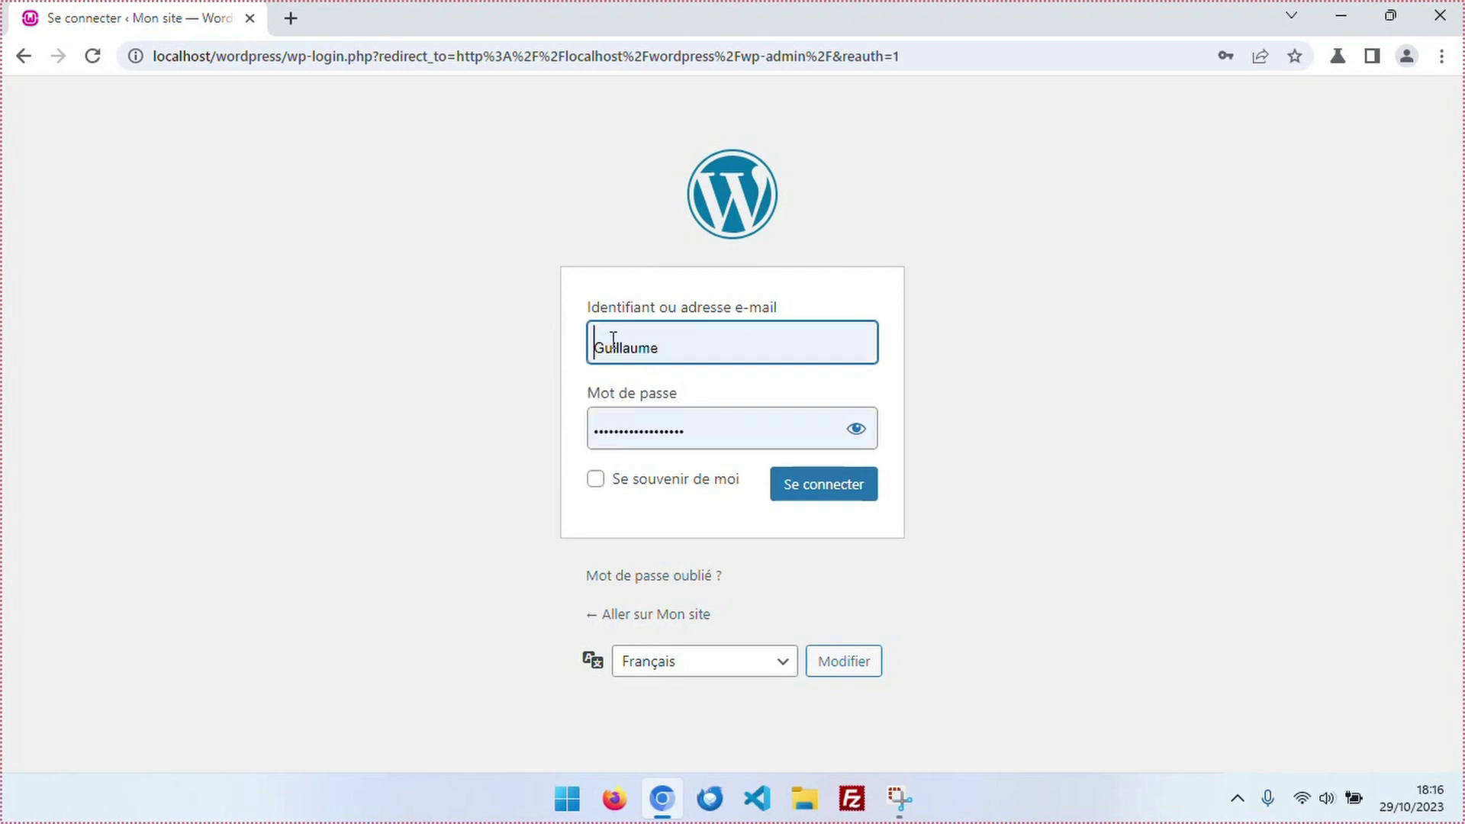
click(833, 489)
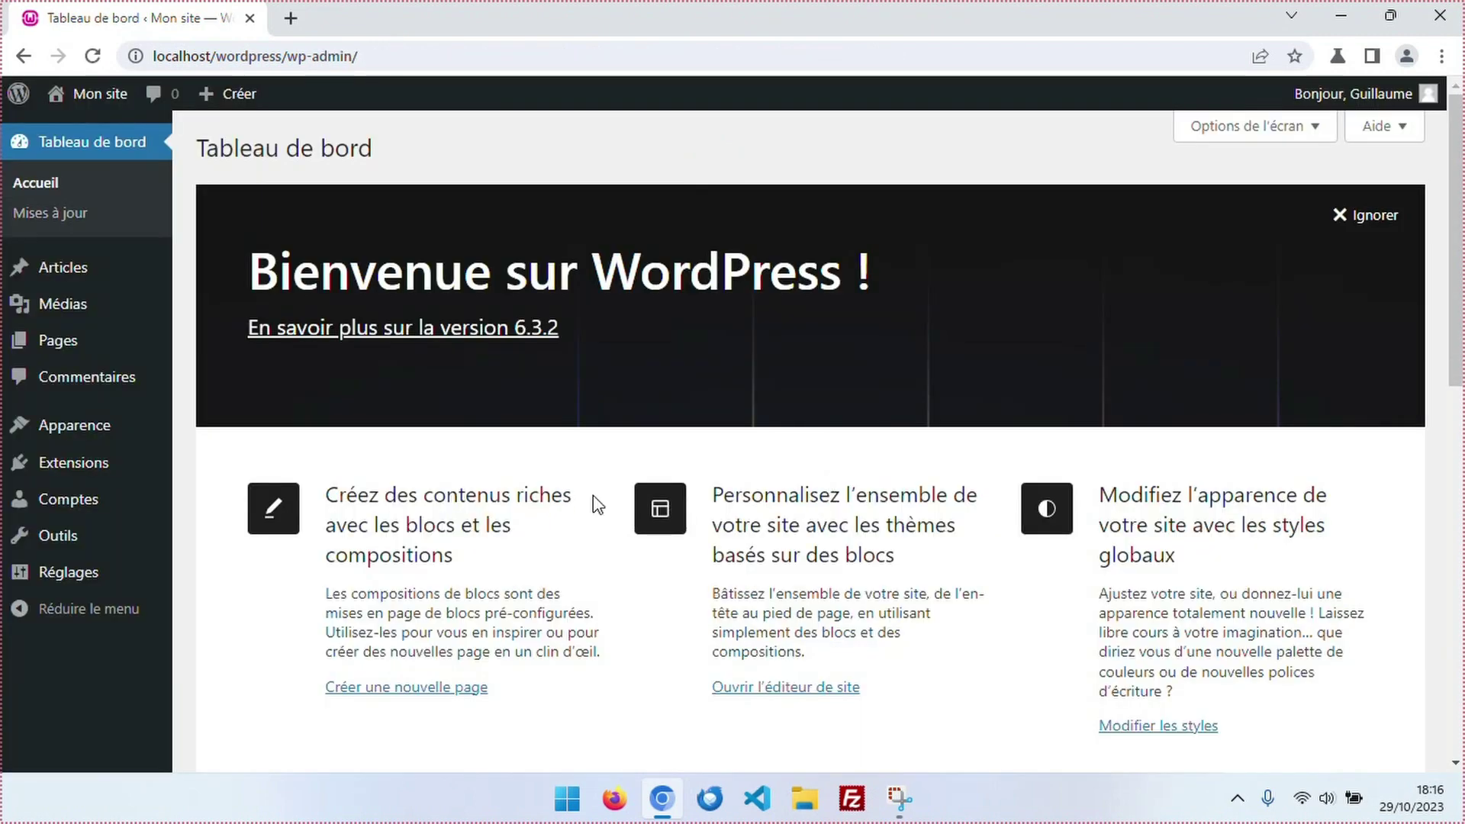
Open the Pages list and edit Page d'exemple.
mouse_move(64, 314)
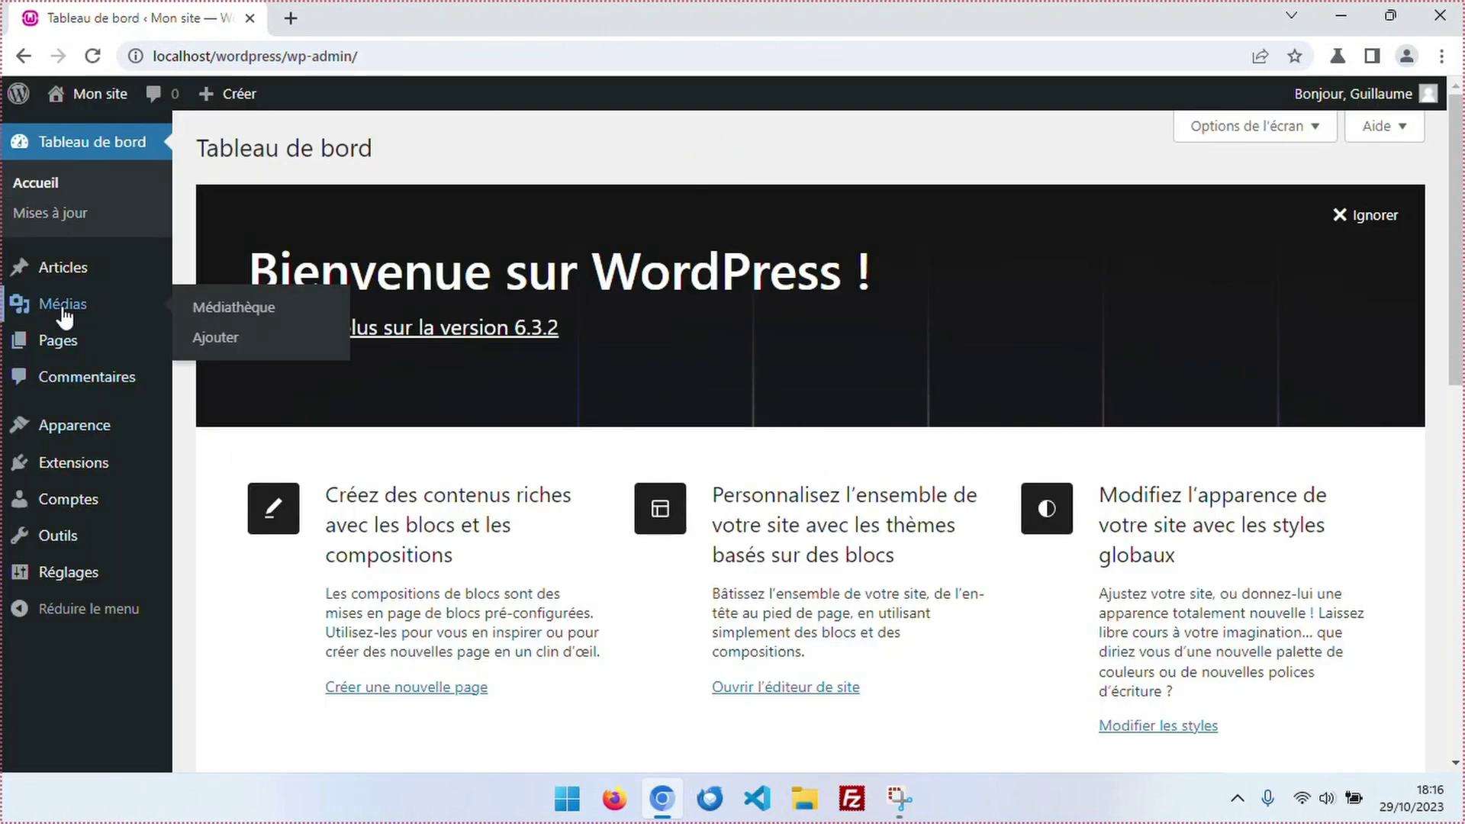
scroll(63, 328, down, 5)
scroll(62, 350, up, 5)
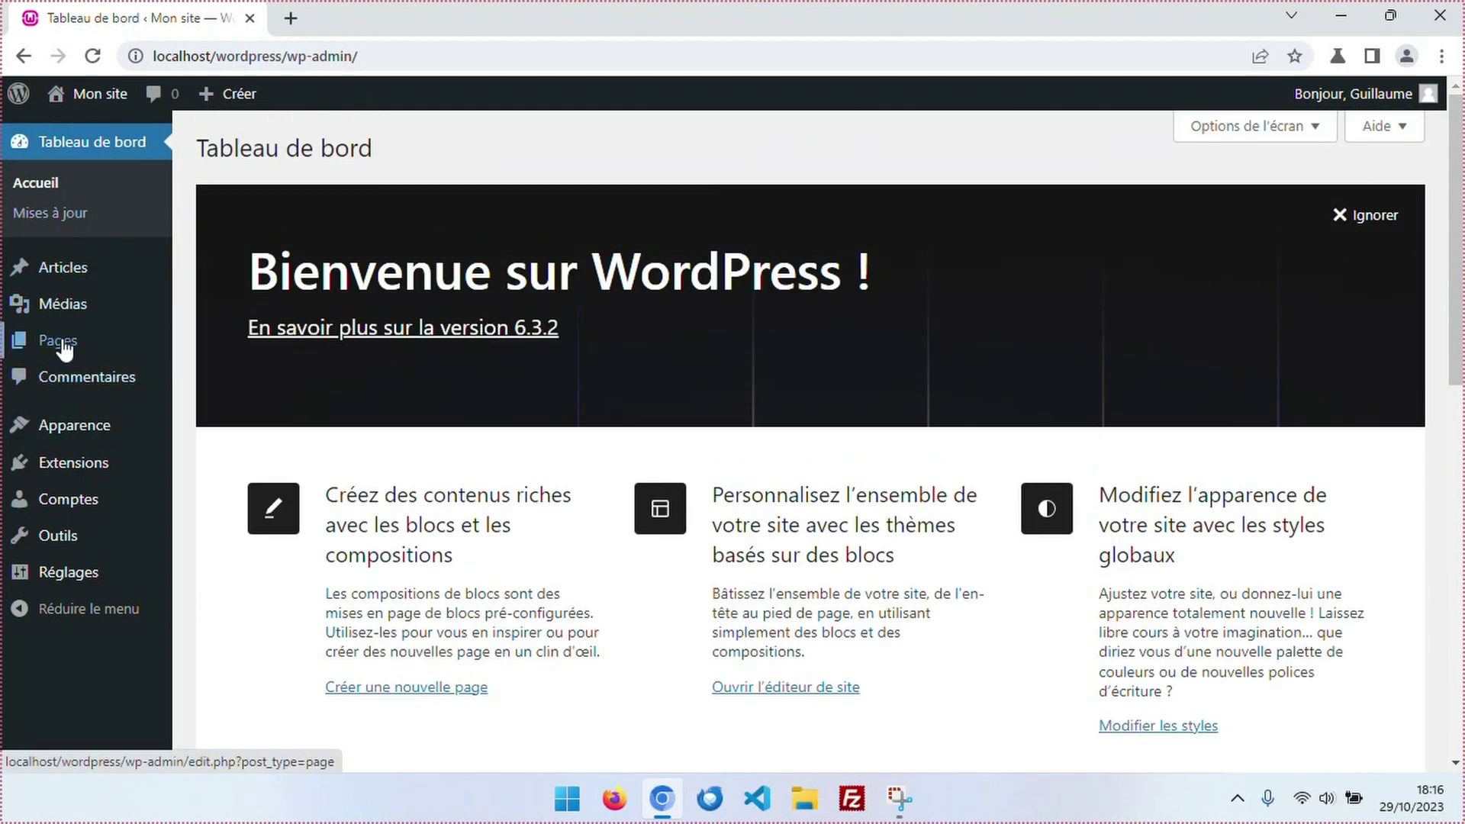
click(65, 350)
click(309, 315)
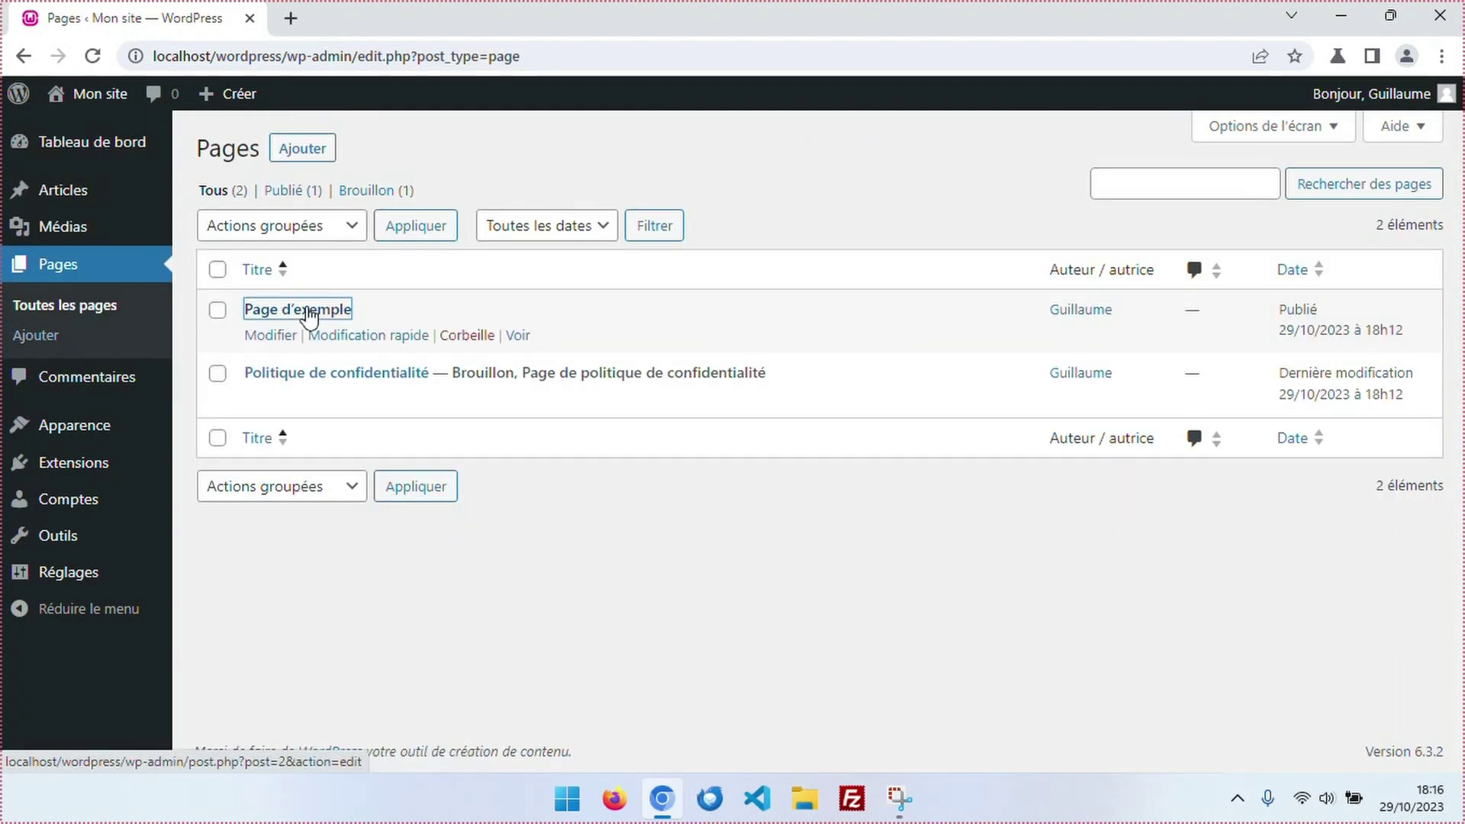